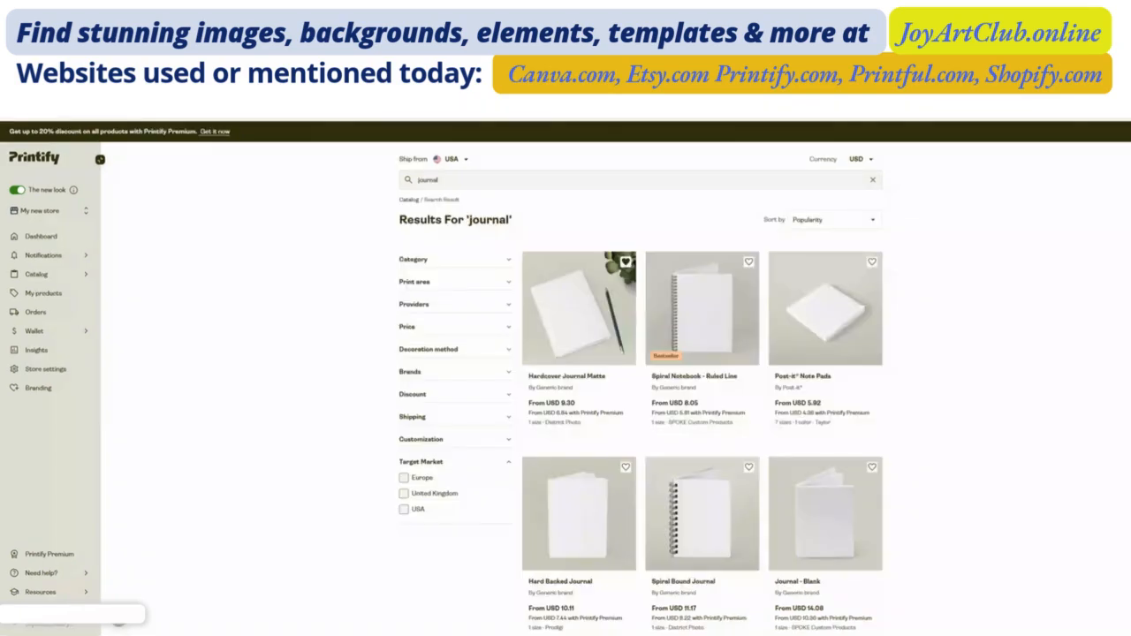
- Sort the journal search results by popularity
{"action": "left_click_drag", "start_coordinate": [439, 180], "coordinate": [417, 181]}
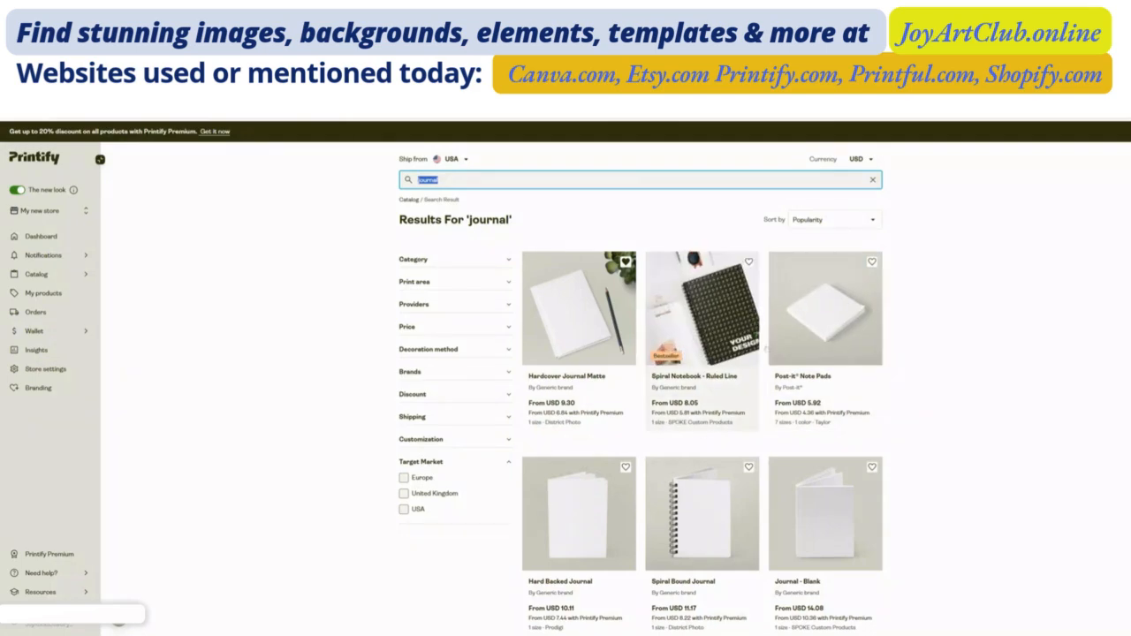
{"action": "left_click", "coordinate": [873, 222]}
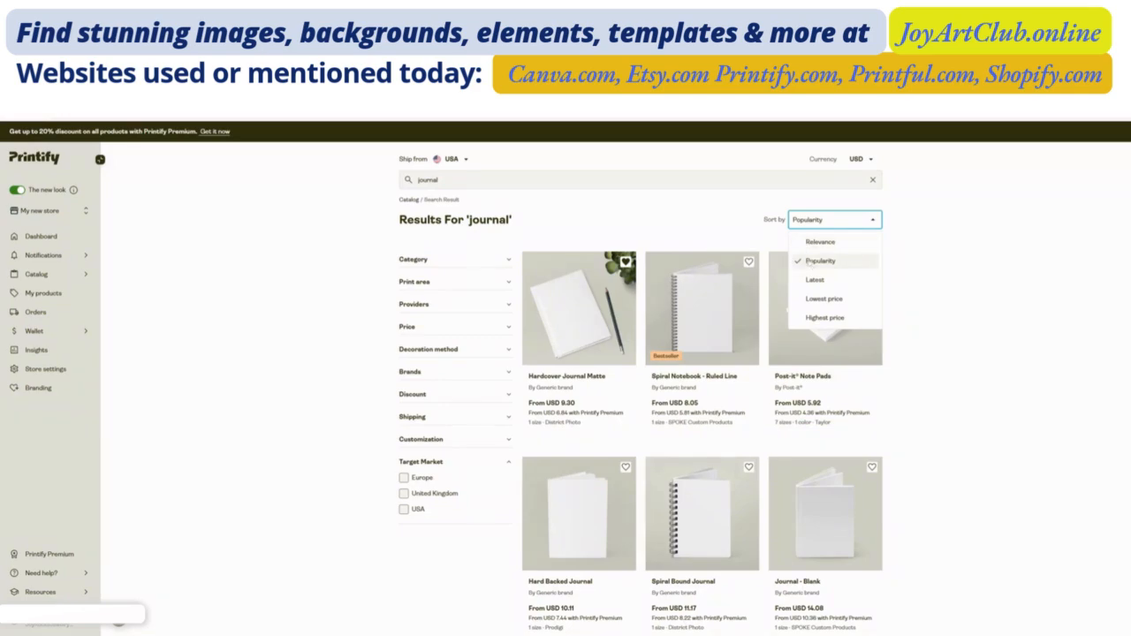
{"action": "left_click", "coordinate": [818, 262]}
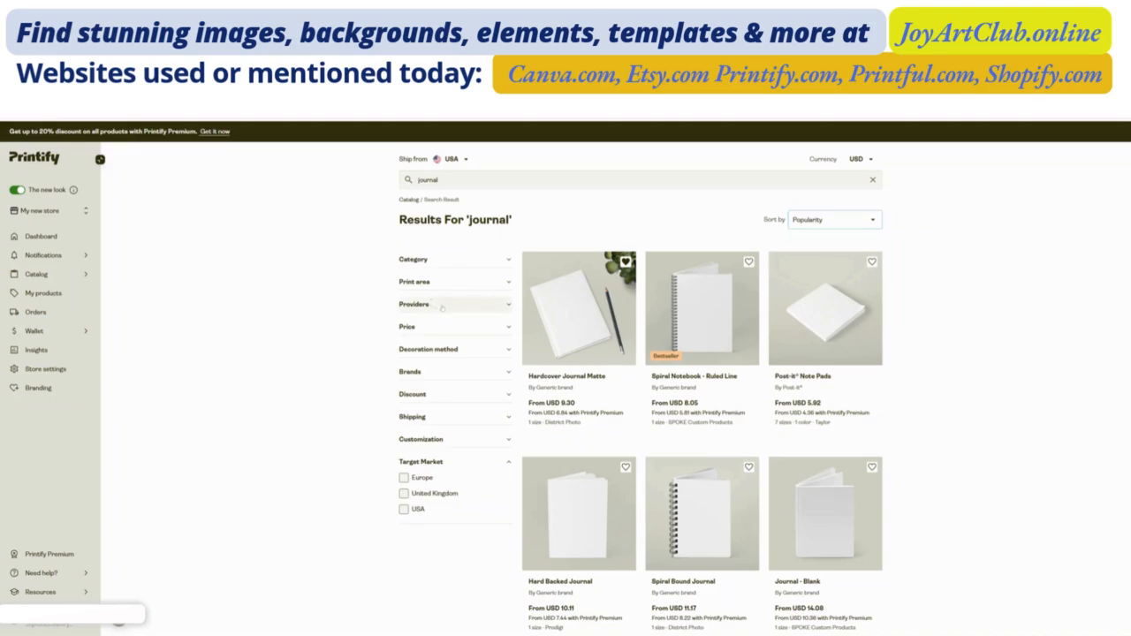
- Review the provider, shipping and target market filters for the journal results, and the Spiral Notebook - Ruled Line's size details
{"action": "left_click", "coordinate": [441, 306]}
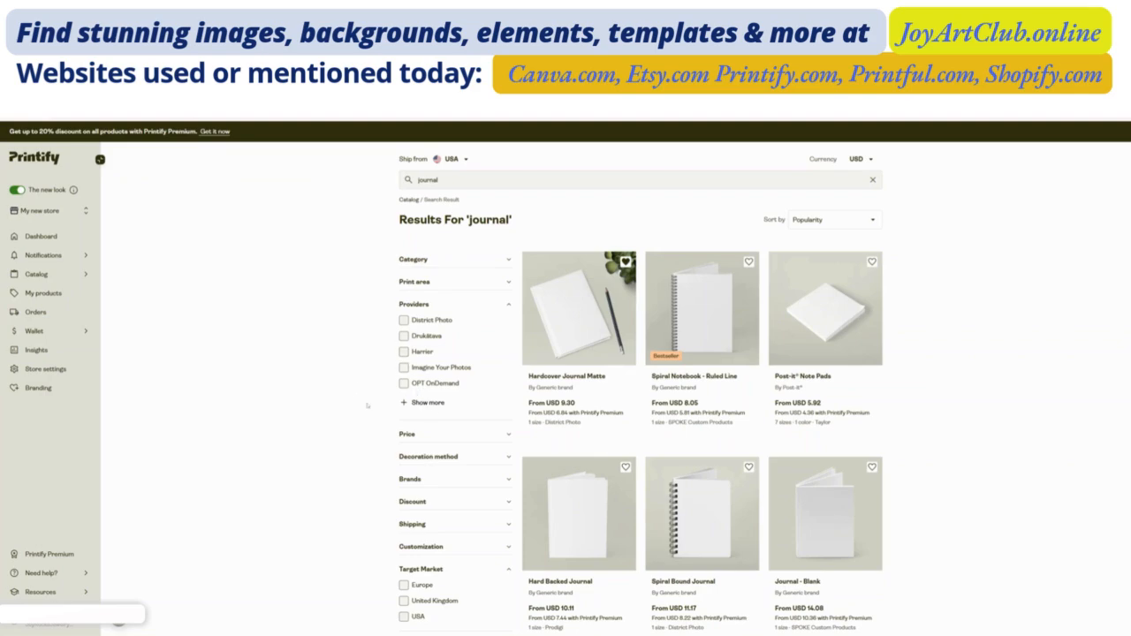
{"action": "left_click", "coordinate": [413, 304]}
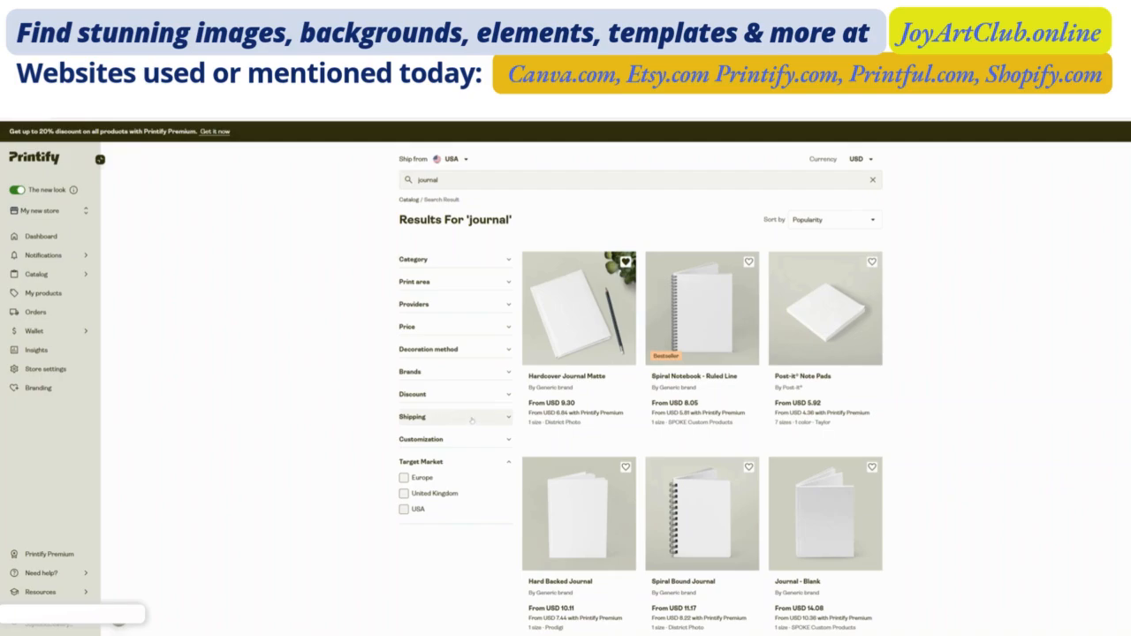
{"action": "left_click", "coordinate": [471, 420]}
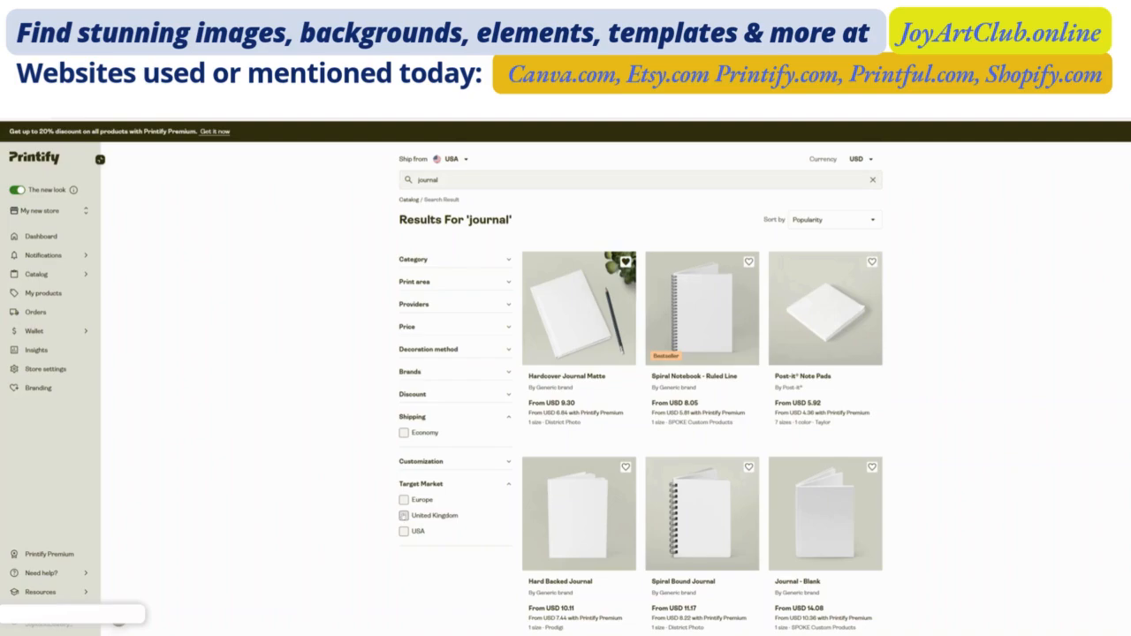
{"action": "scroll", "coordinate": [404, 517], "scroll_direction": "down", "scroll_amount": 1}
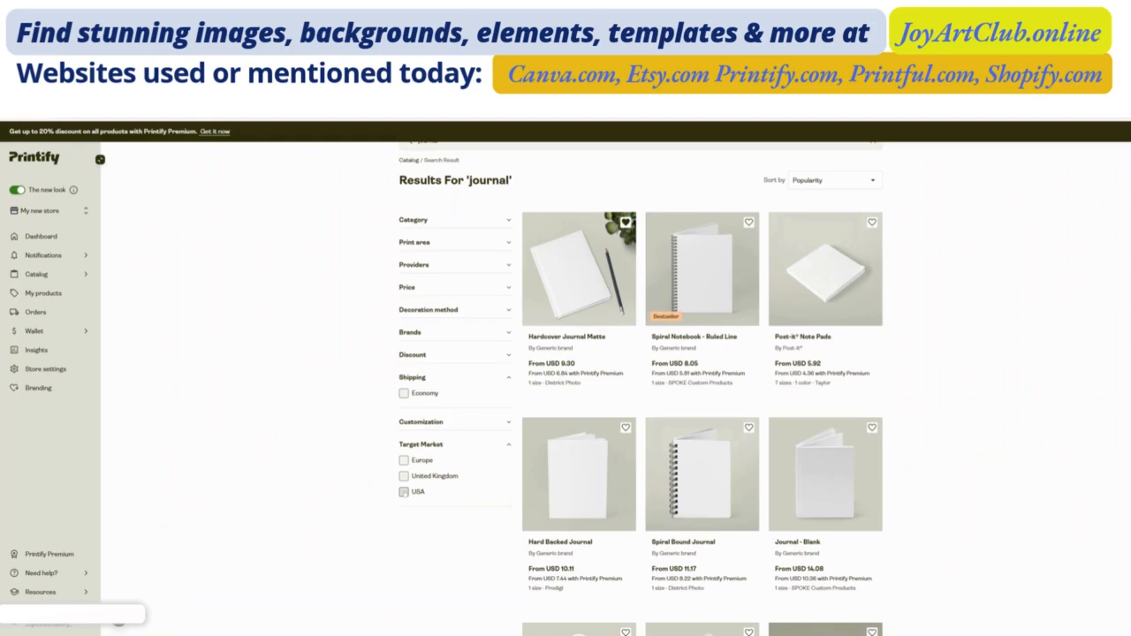
{"action": "left_click", "coordinate": [404, 492]}
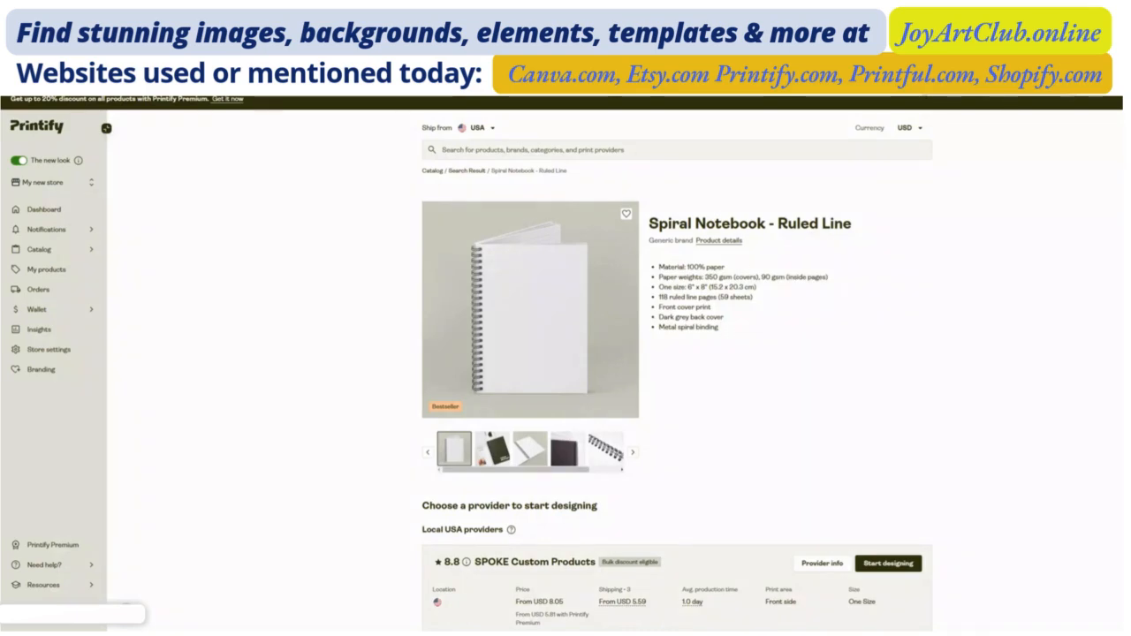
{"action": "left_click_drag", "start_coordinate": [687, 287], "coordinate": [708, 288]}
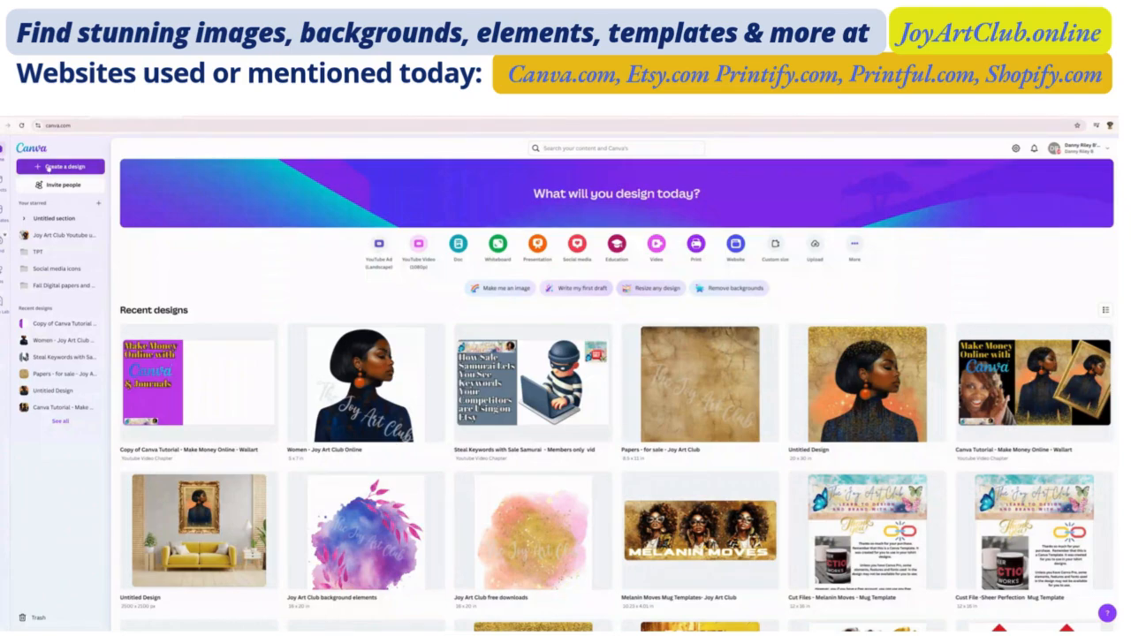
- In Canva, create a new custom-size design 1810 px wide and 2534 px high
{"action": "left_click", "coordinate": [48, 167]}
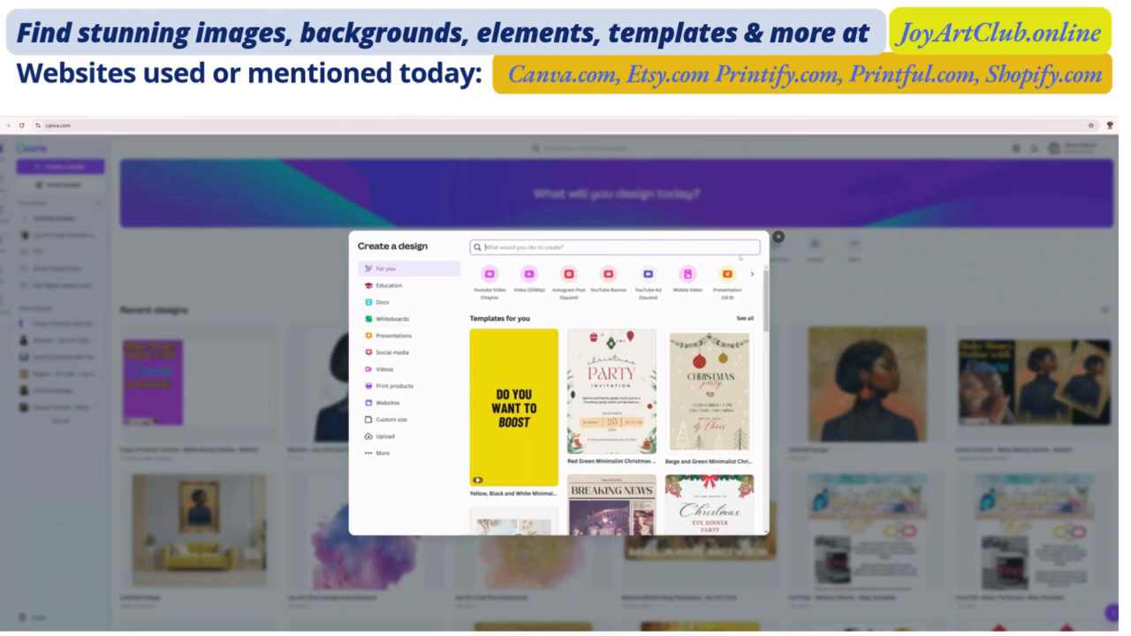
{"action": "left_click", "coordinate": [777, 237]}
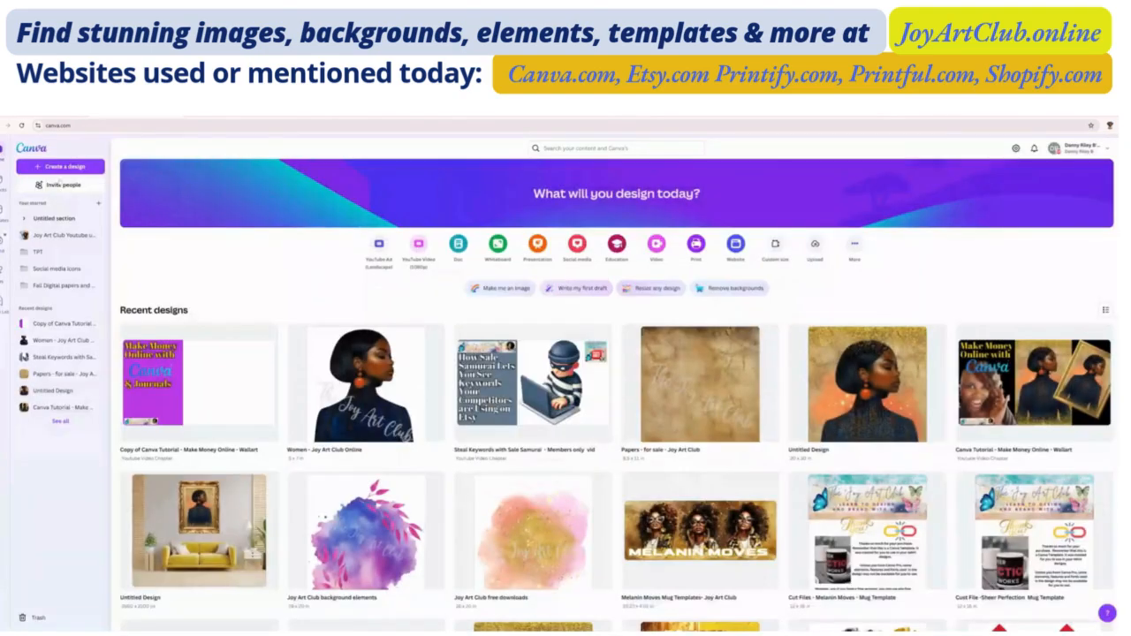
{"action": "left_click", "coordinate": [60, 168]}
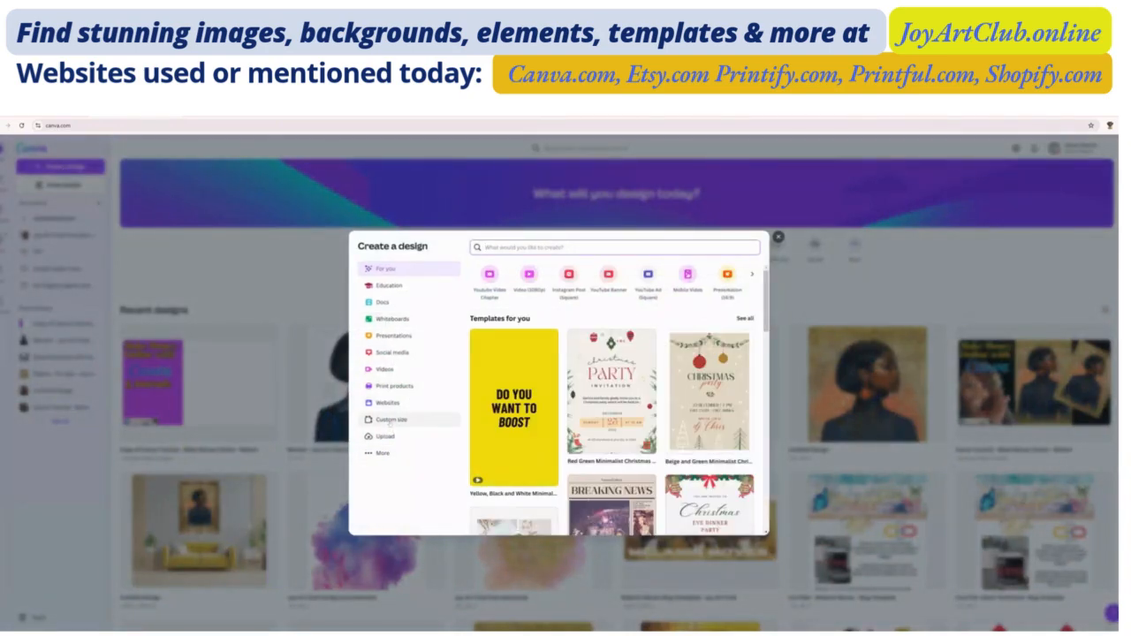
{"action": "left_click", "coordinate": [389, 420]}
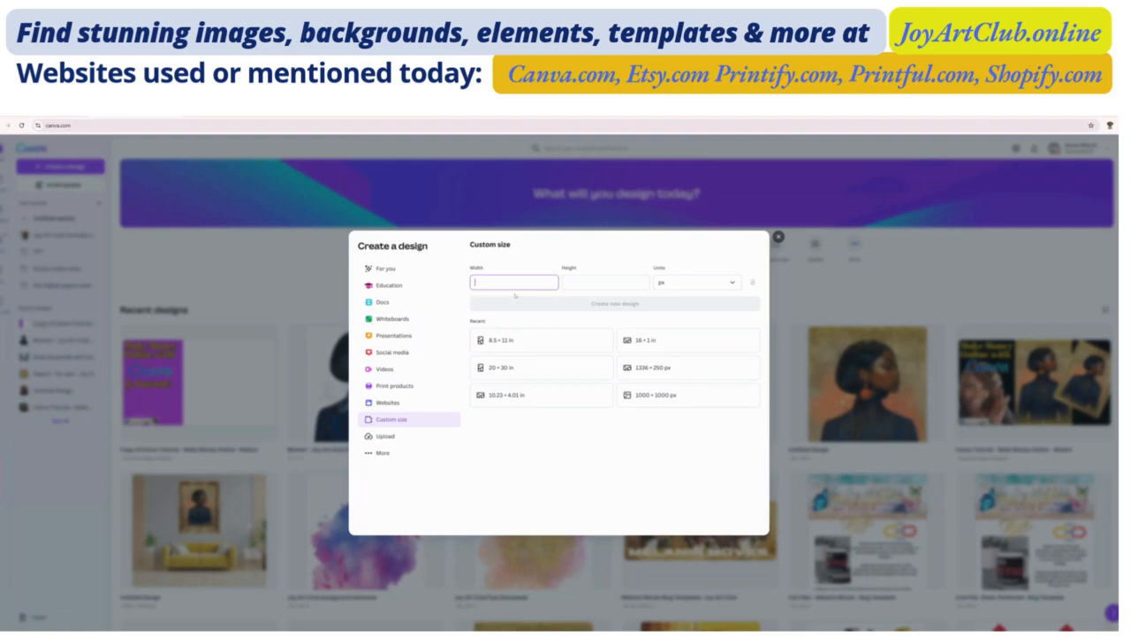
{"action": "type", "text": "1810"}
{"action": "key", "text": "Tab"}
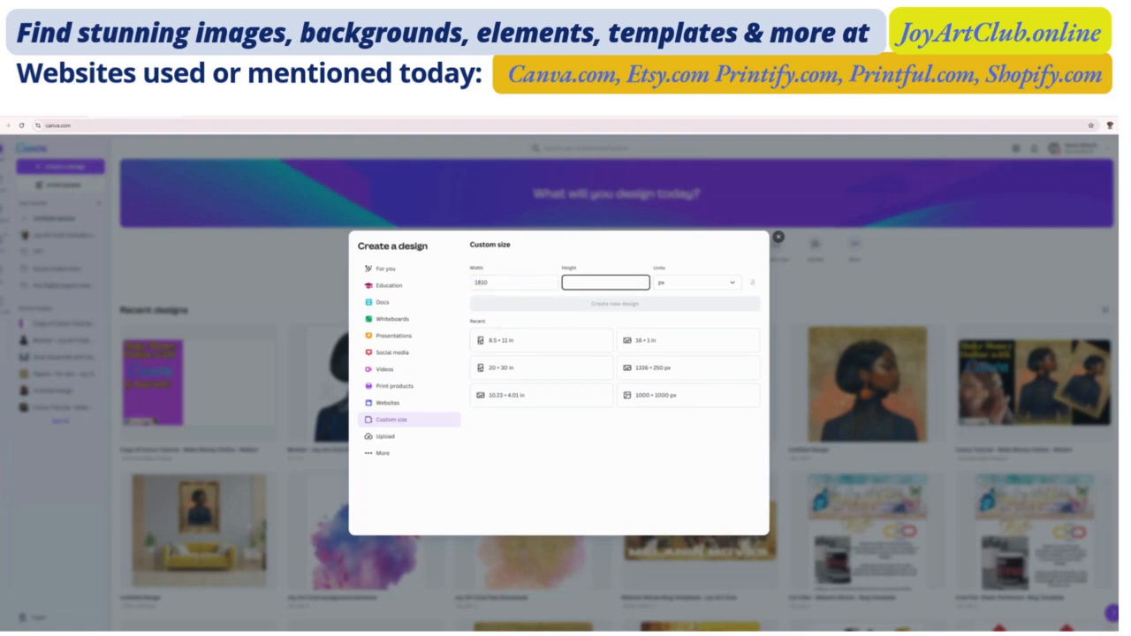
{"action": "type", "text": "2534"}
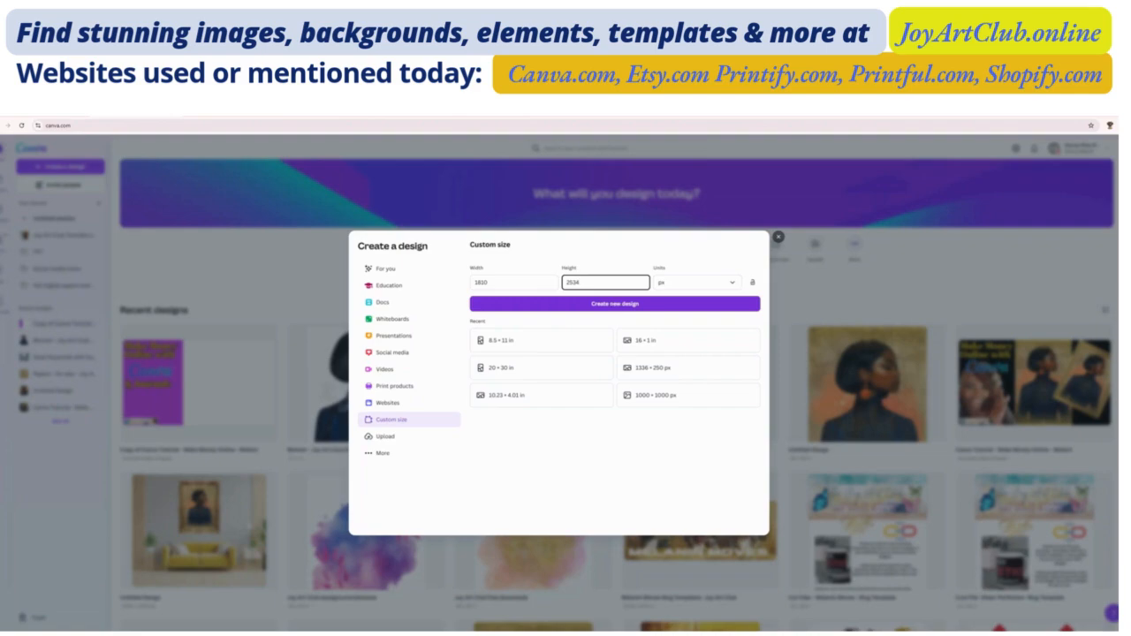
{"action": "left_click", "coordinate": [613, 305]}
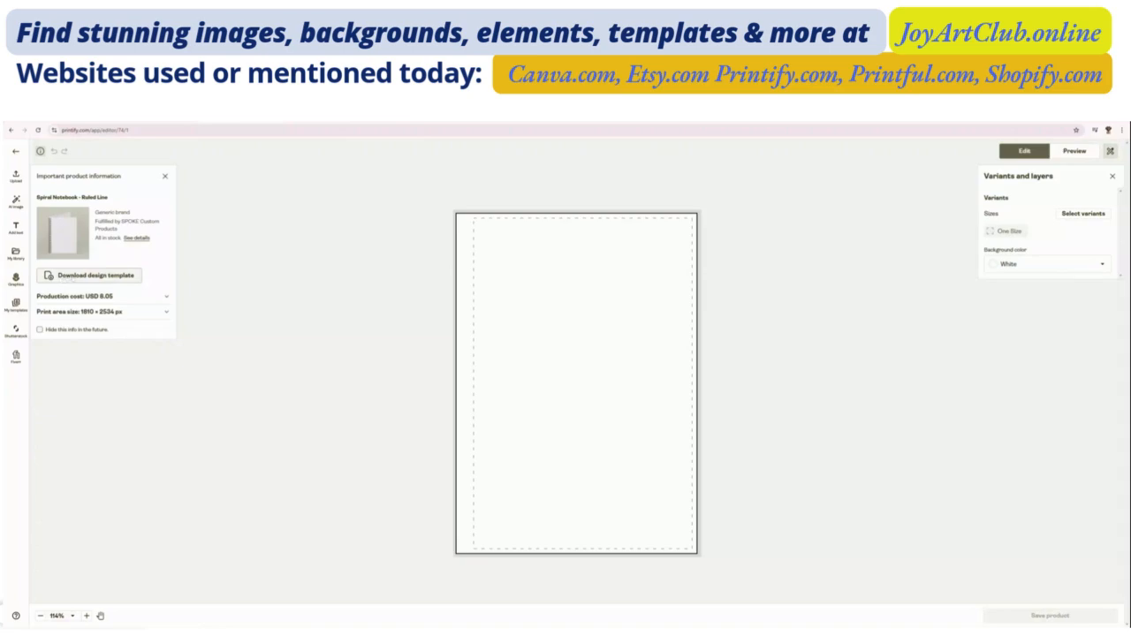
- In Printify, download the design template for the Spiral Notebook - Ruled Line
{"action": "left_click", "coordinate": [77, 276]}
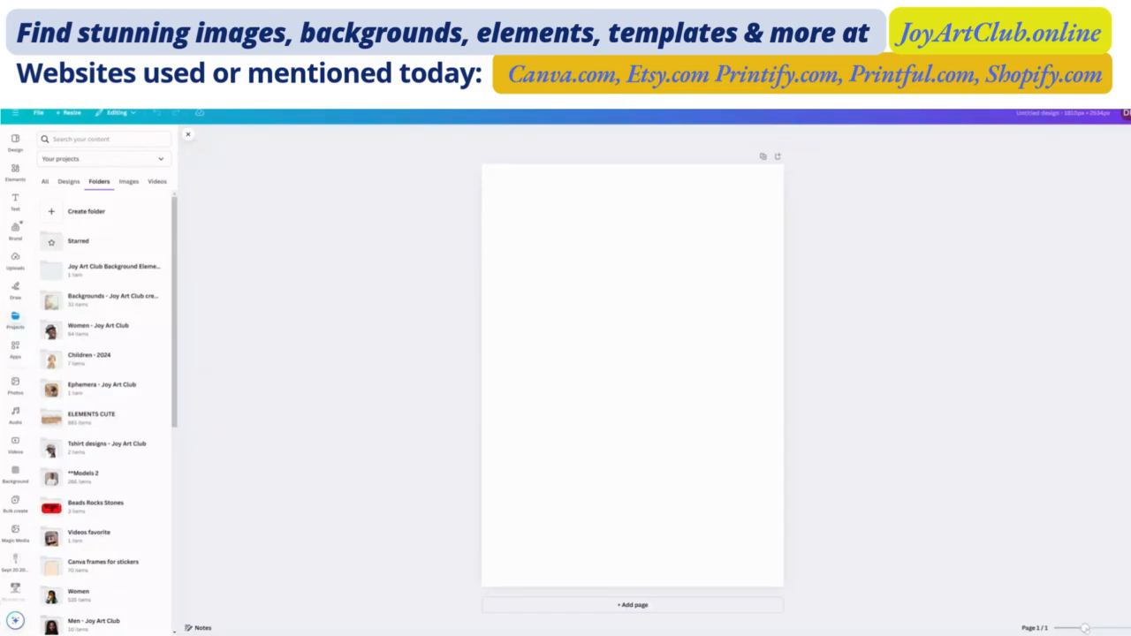
- In the Canva design, place the pink metallic foil image from the Joy Art Club for-sale backgrounds folder on the upper part of the page
{"action": "left_click_drag", "start_coordinate": [1085, 628], "coordinate": [1086, 628]}
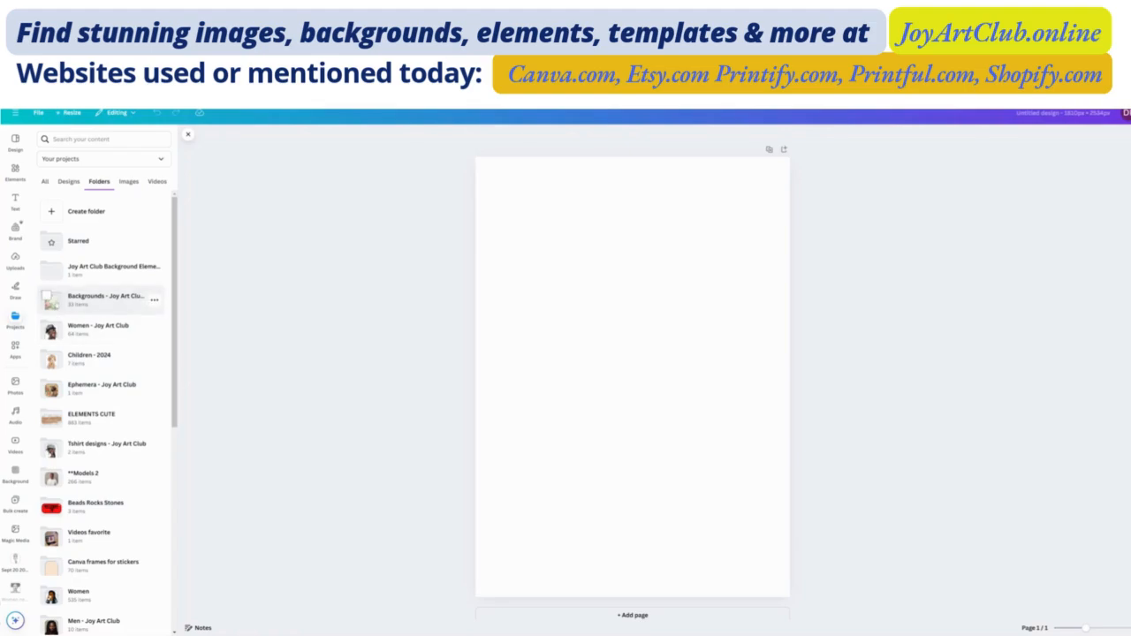
{"action": "left_click", "coordinate": [99, 301]}
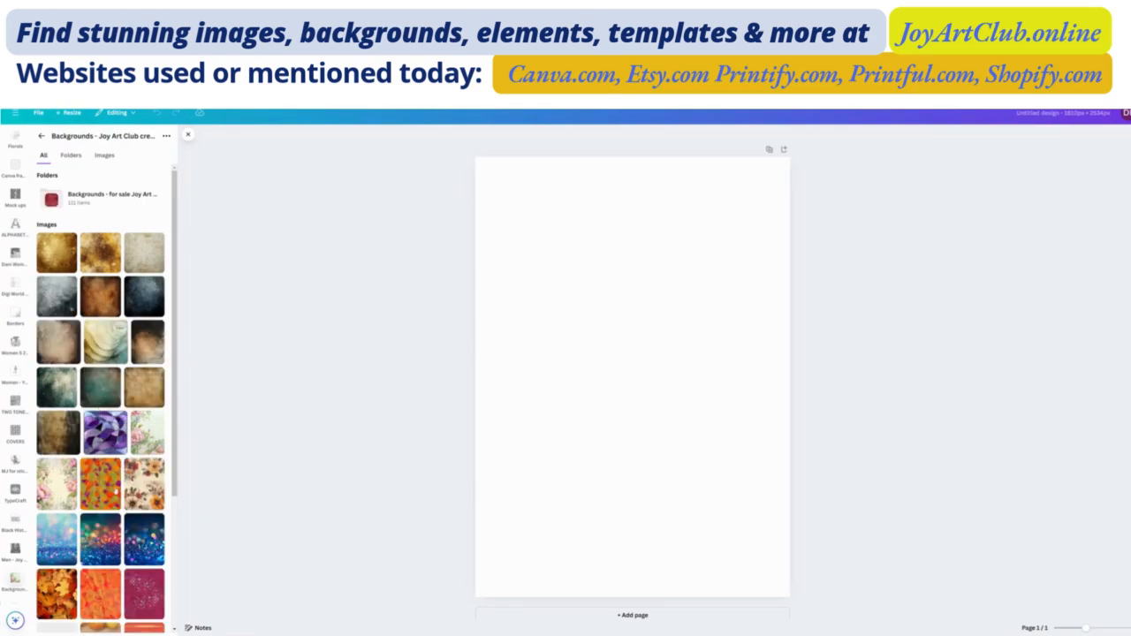
{"action": "scroll", "coordinate": [101, 535], "scroll_direction": "down", "scroll_amount": 4}
{"action": "scroll", "coordinate": [101, 433], "scroll_direction": "up", "scroll_amount": 4}
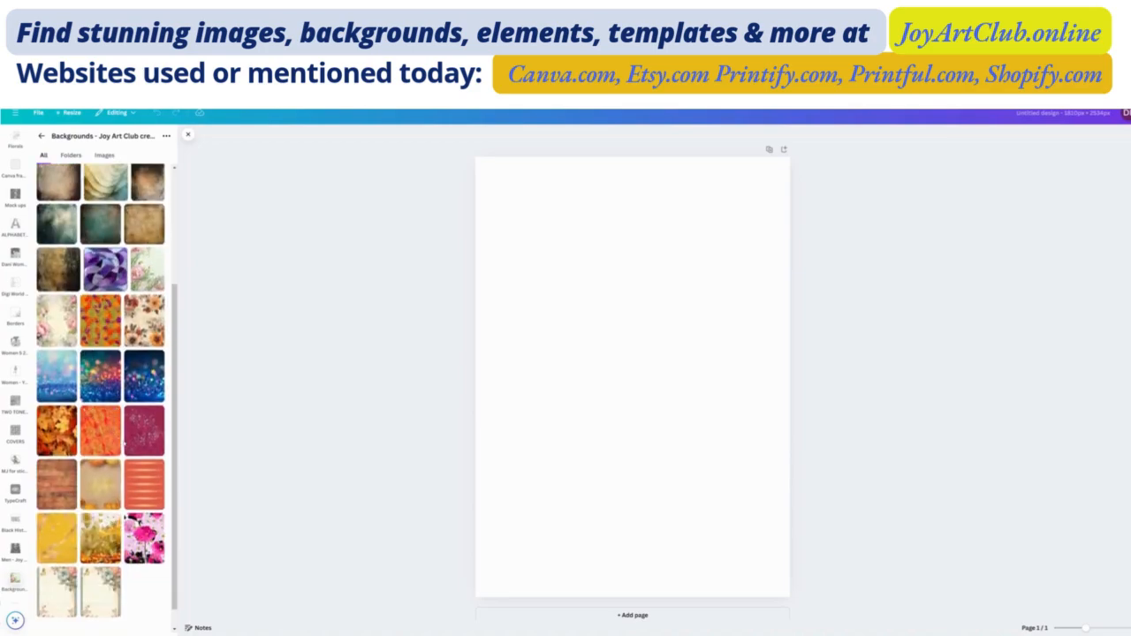
{"action": "scroll", "coordinate": [106, 433], "scroll_direction": "down", "scroll_amount": 4}
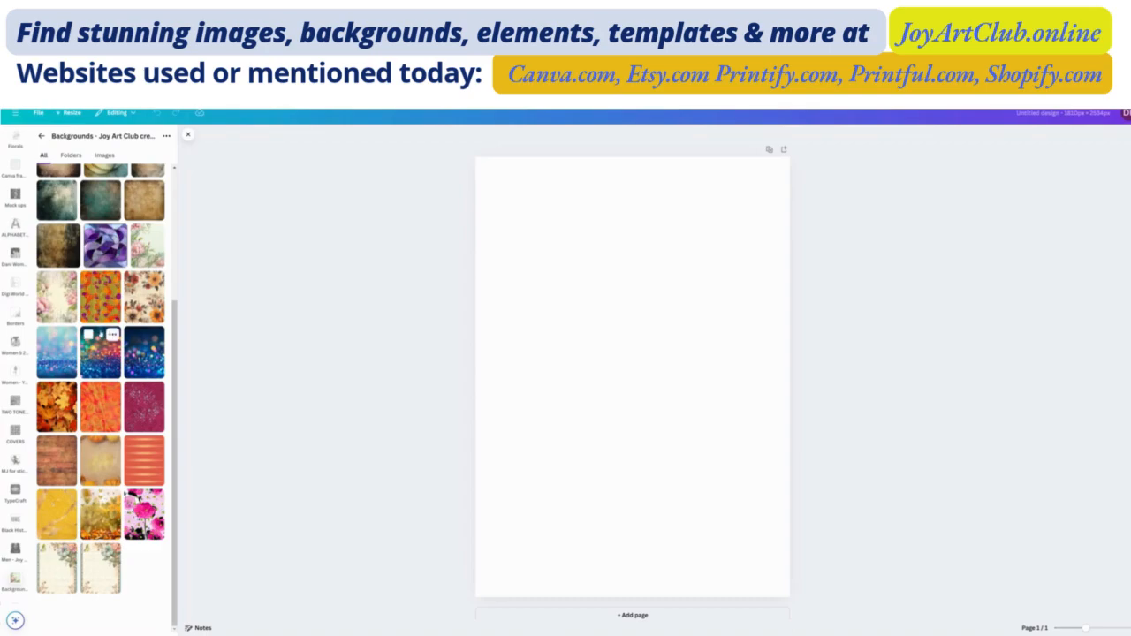
{"action": "scroll", "coordinate": [56, 292], "scroll_direction": "up", "scroll_amount": 4}
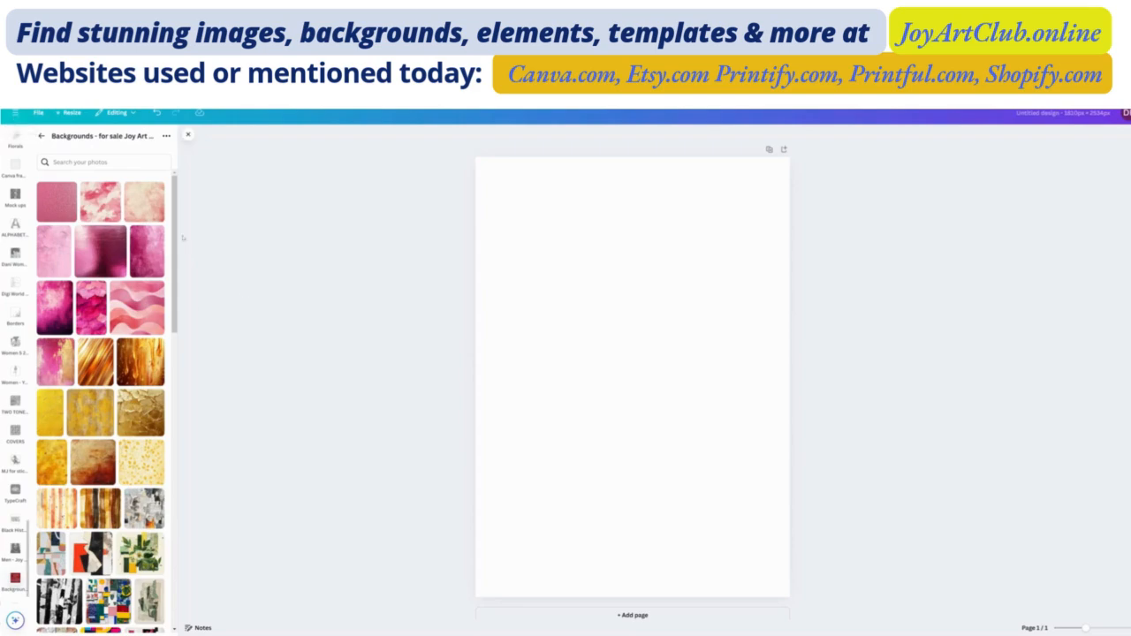
{"action": "left_click", "coordinate": [97, 258]}
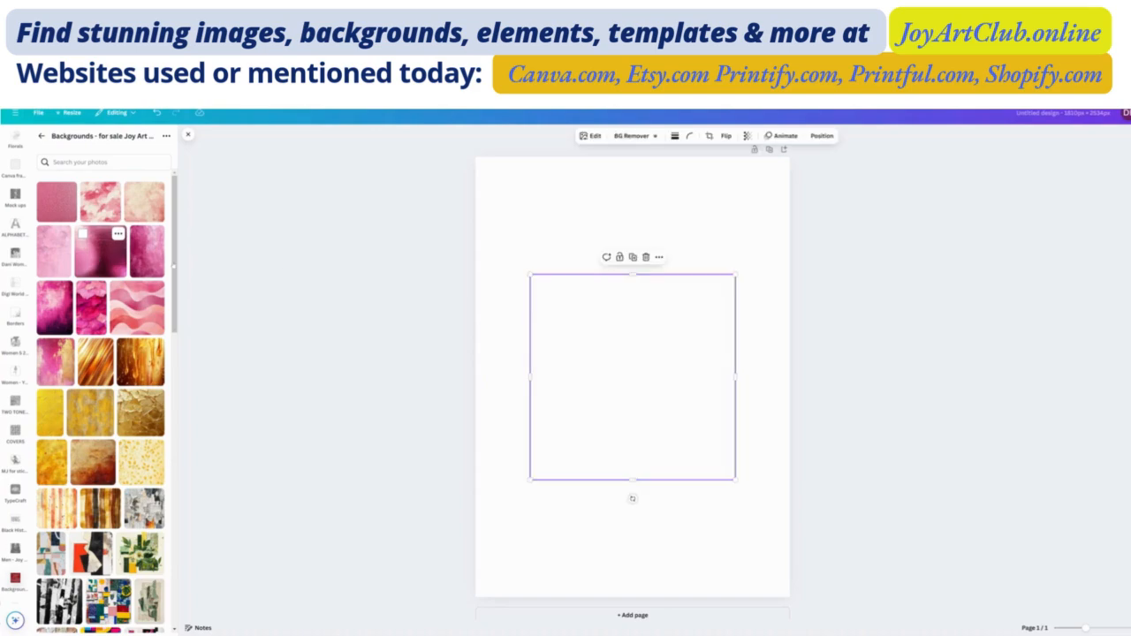
{"action": "left_click_drag", "start_coordinate": [546, 212], "coordinate": [561, 242]}
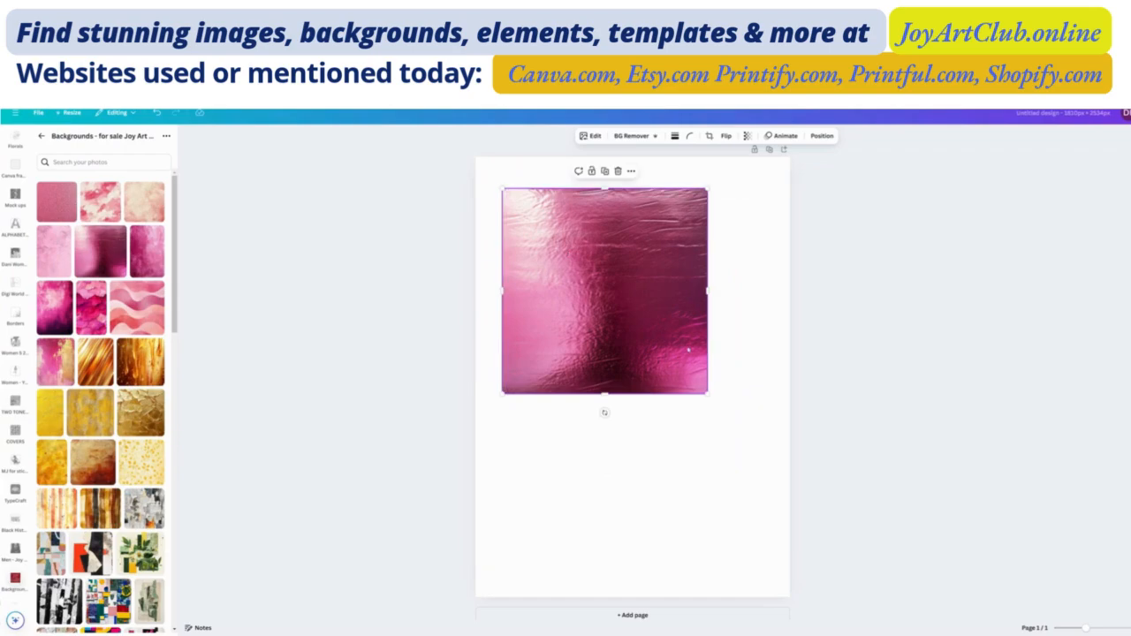
{"action": "left_click", "coordinate": [653, 461]}
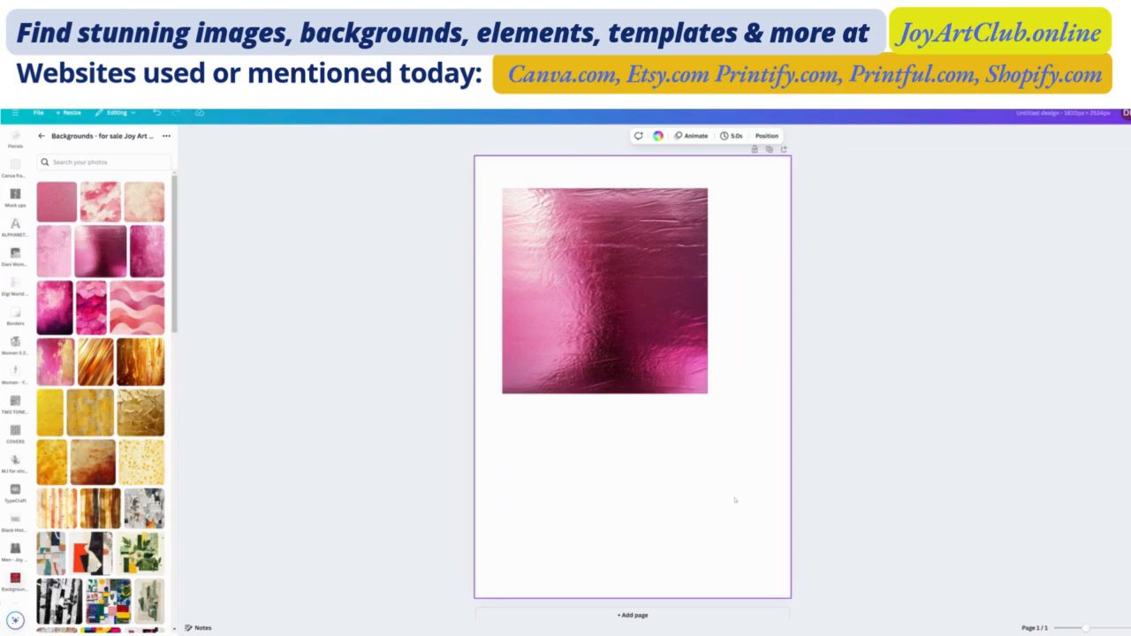
- Add a second page and place the uploaded dashed-border notebook template on it, scaled to fill the page
{"action": "left_click", "coordinate": [632, 615]}
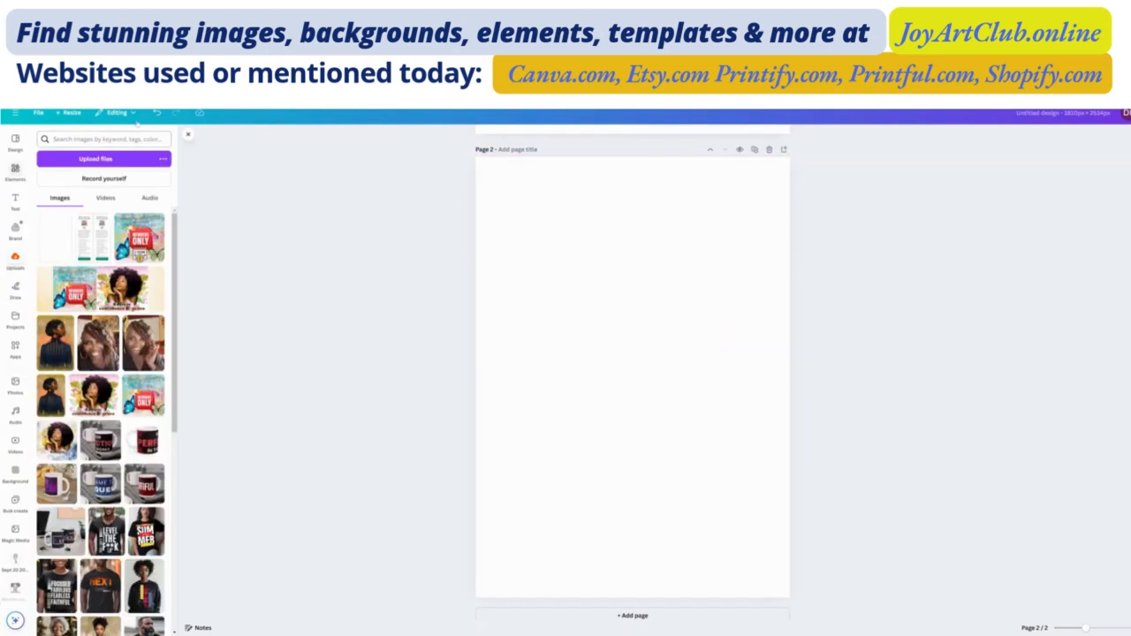
{"action": "left_click", "coordinate": [61, 244]}
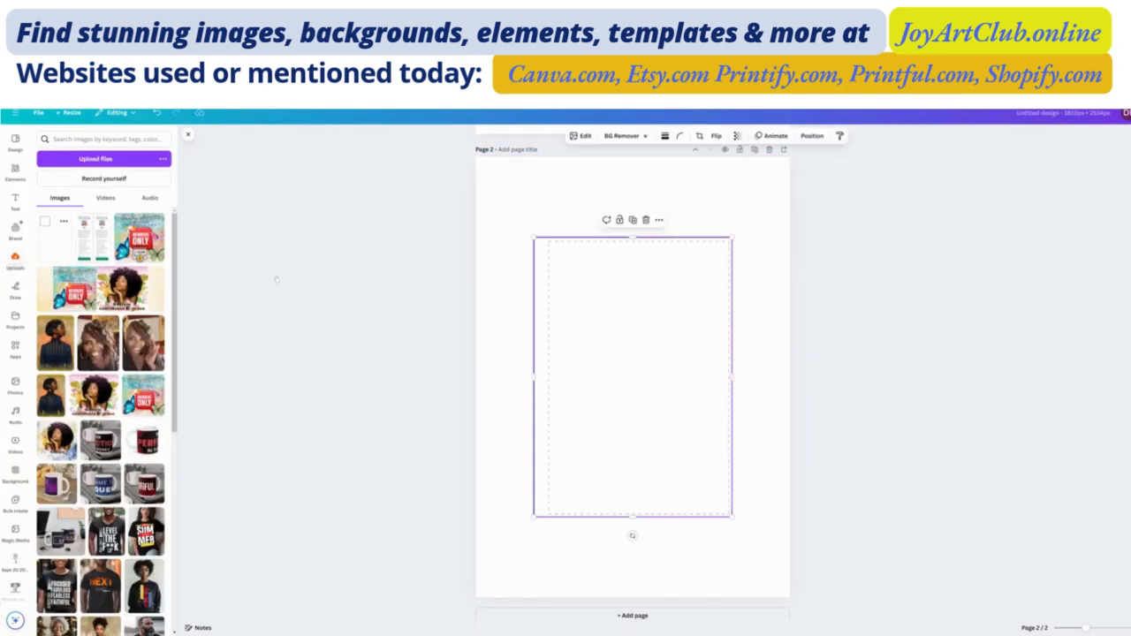
{"action": "left_click_drag", "start_coordinate": [620, 340], "coordinate": [564, 258]}
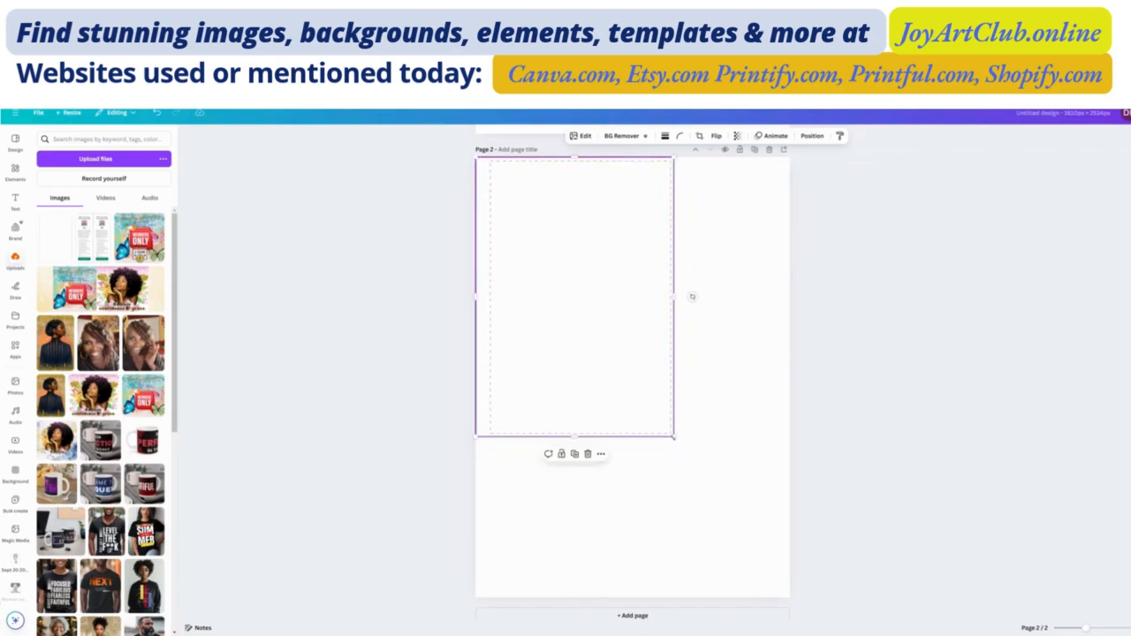
{"action": "left_click_drag", "start_coordinate": [681, 446], "coordinate": [787, 598]}
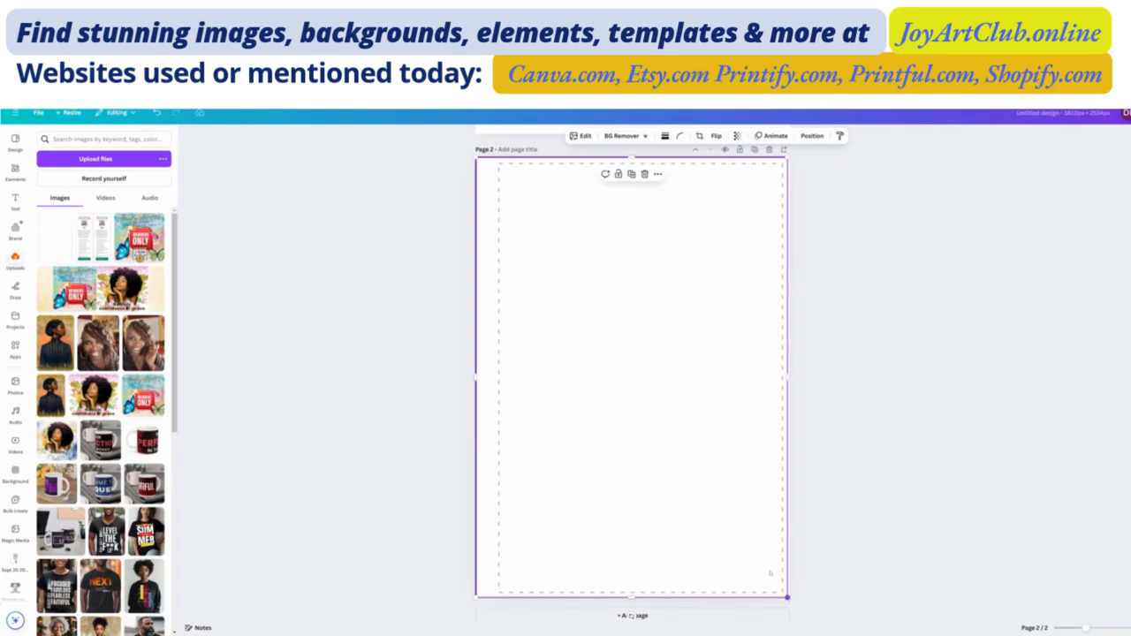
- Set the pink metallic foil image on page 1 as the page background
{"action": "scroll", "coordinate": [634, 335], "scroll_direction": "up", "scroll_amount": 3}
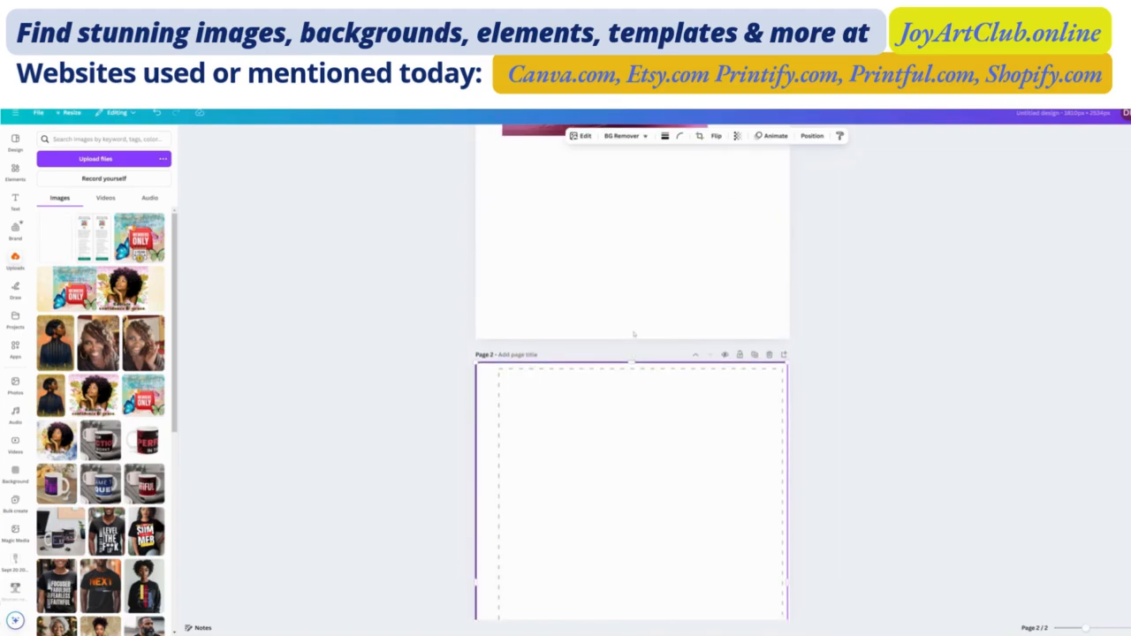
{"action": "scroll", "coordinate": [670, 281], "scroll_direction": "up", "scroll_amount": 3}
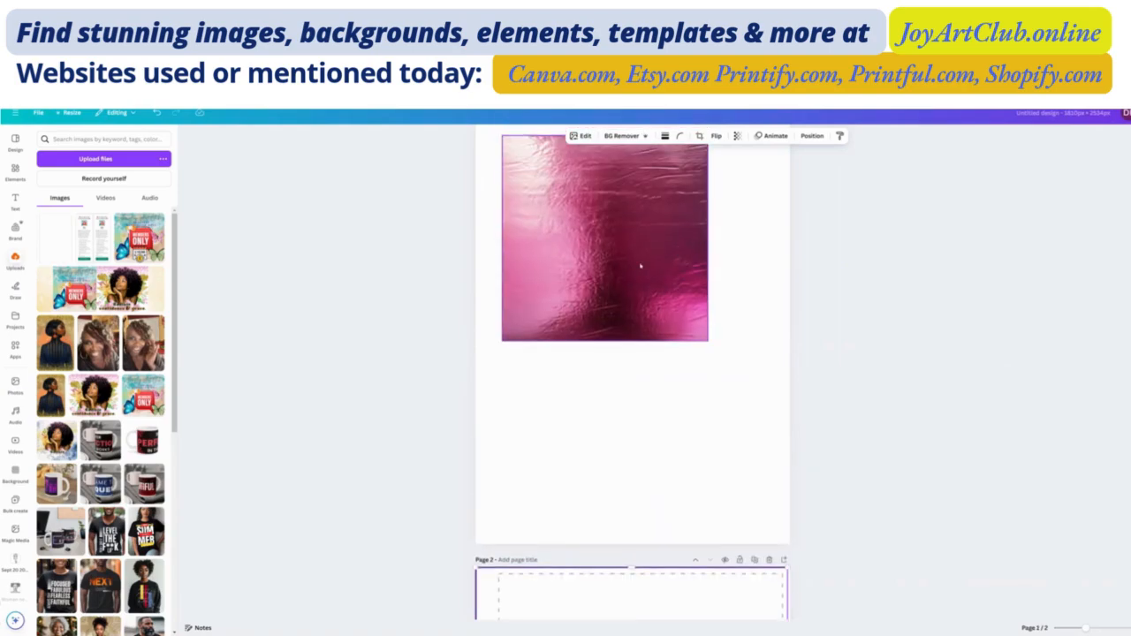
{"action": "scroll", "coordinate": [625, 287], "scroll_direction": "down", "scroll_amount": 3}
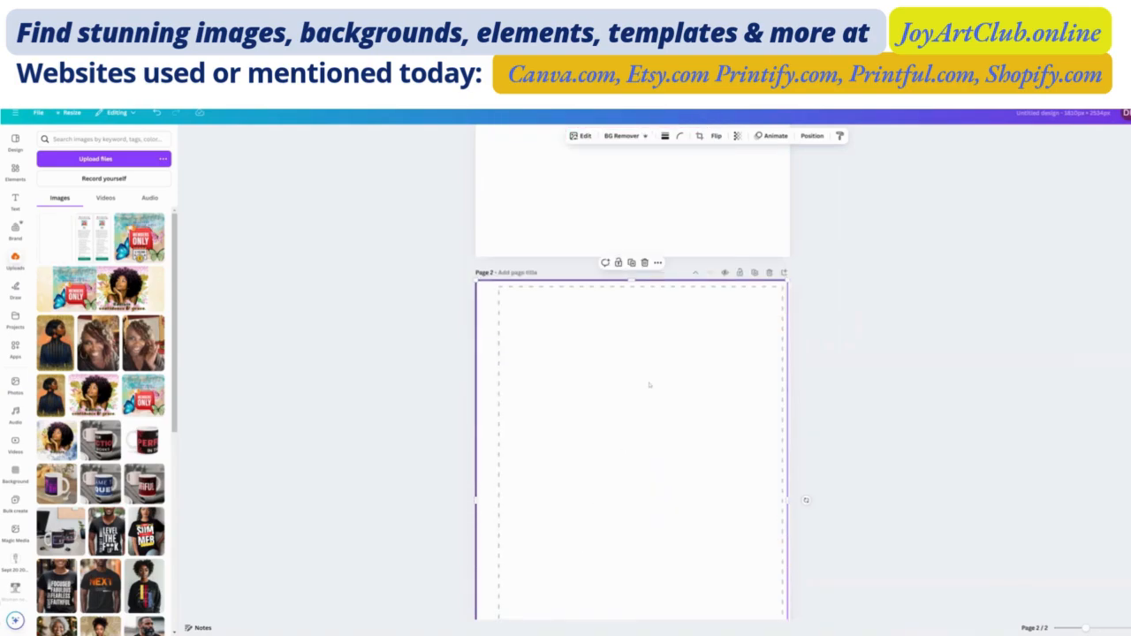
{"action": "scroll", "coordinate": [609, 301], "scroll_direction": "up", "scroll_amount": 3}
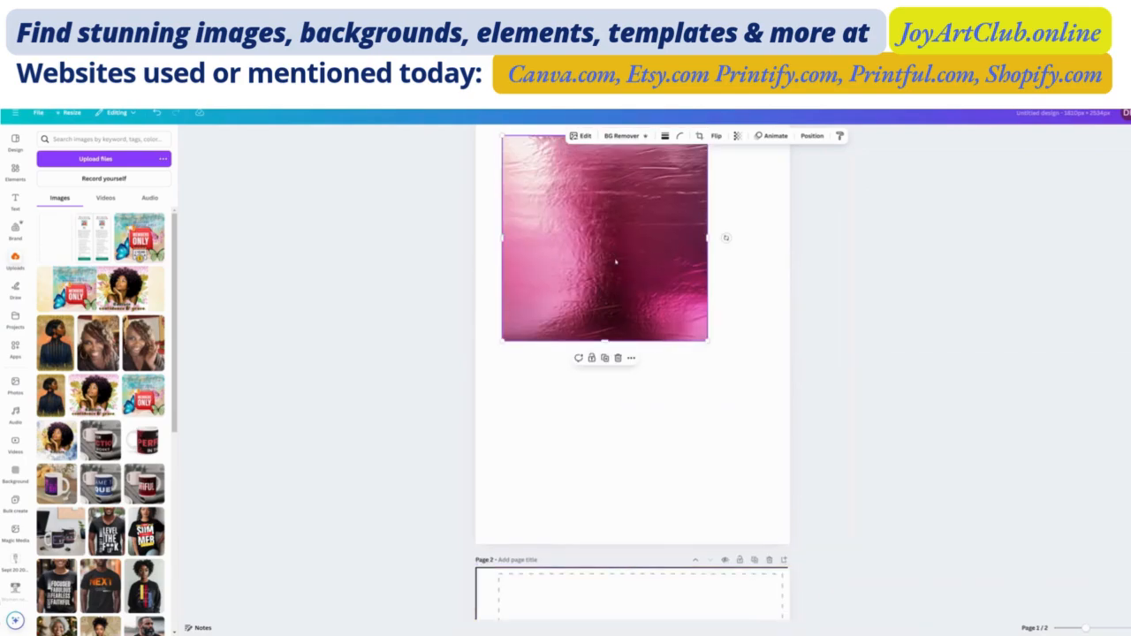
{"action": "scroll", "coordinate": [616, 262], "scroll_direction": "up", "scroll_amount": 1}
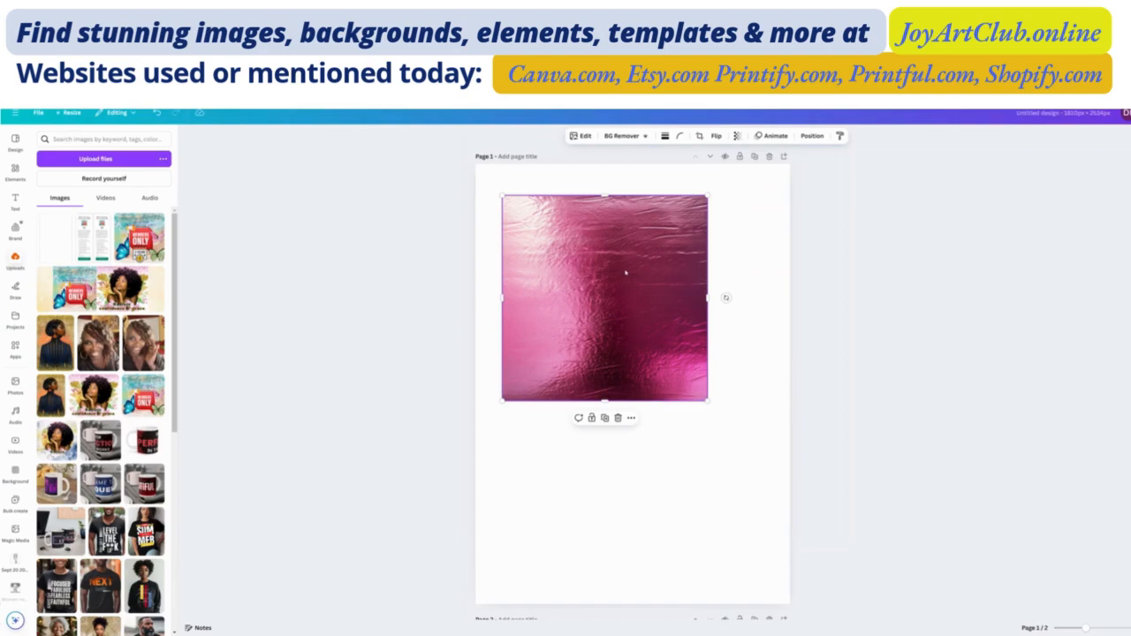
{"action": "right_click", "coordinate": [617, 282]}
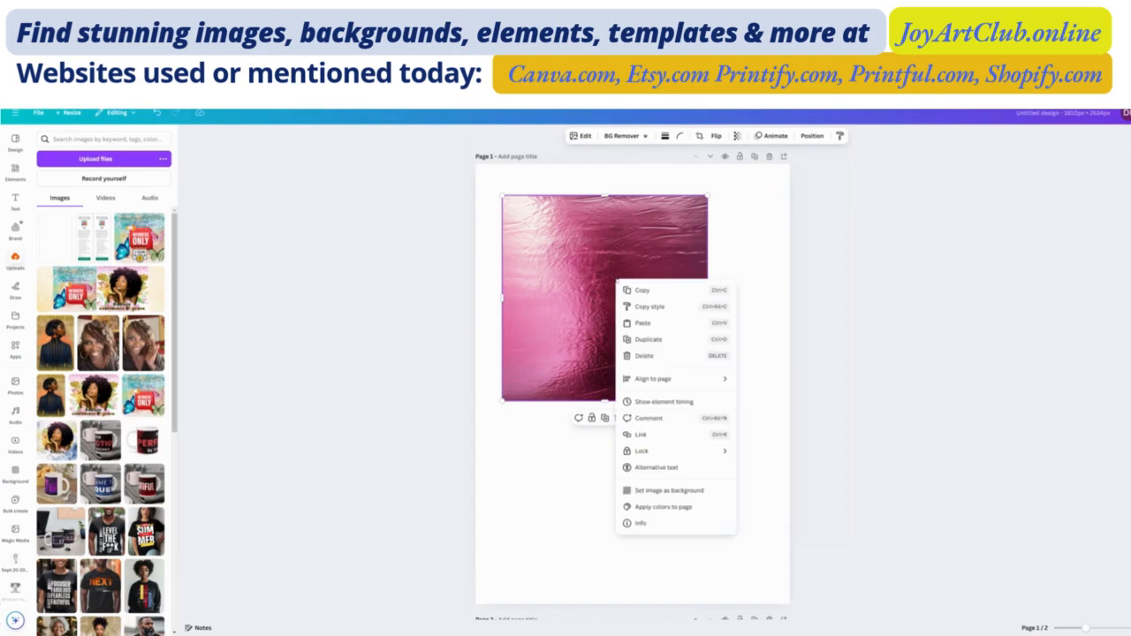
{"action": "left_click", "coordinate": [669, 491]}
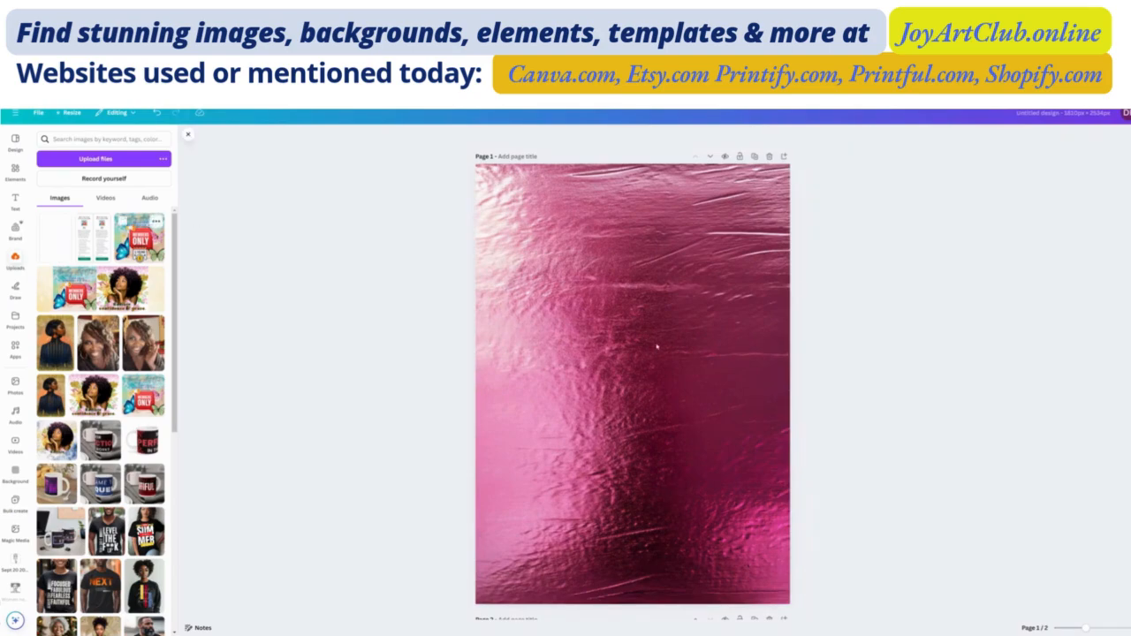
- Search the elements library for pink watercolor flowers
{"action": "scroll", "coordinate": [631, 345], "scroll_direction": "down", "scroll_amount": 3}
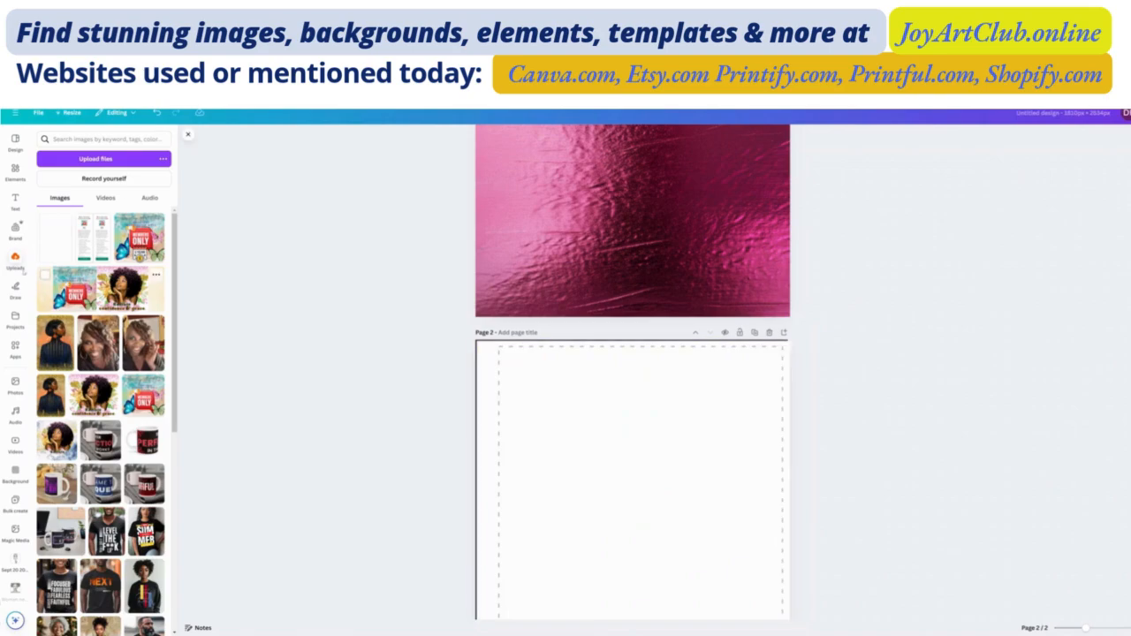
{"action": "left_click", "coordinate": [16, 173]}
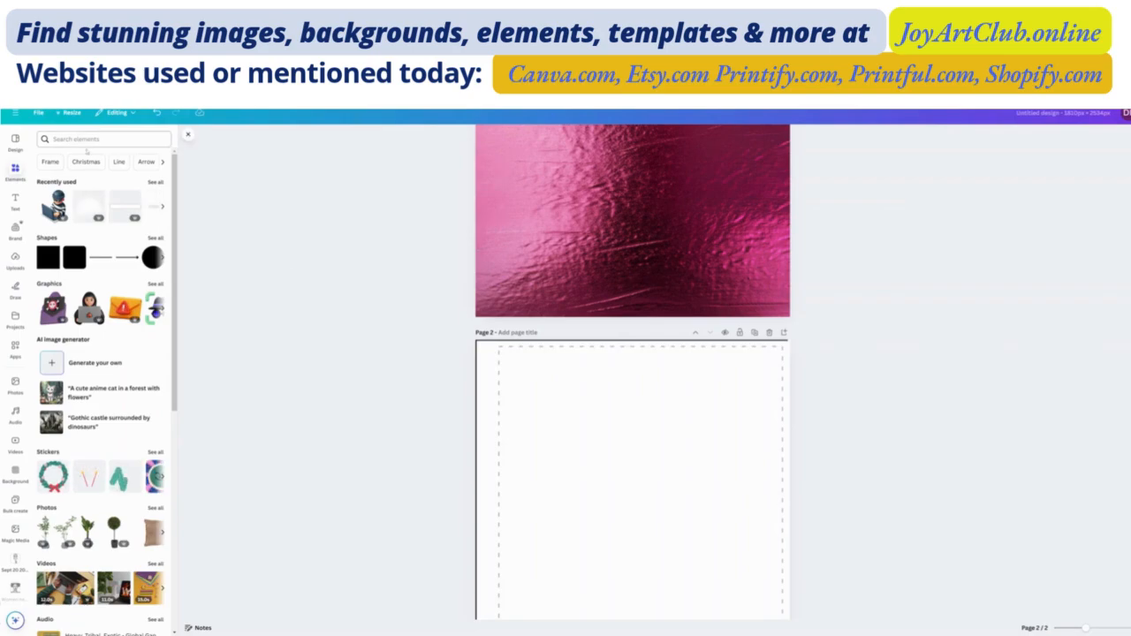
{"action": "left_click", "coordinate": [88, 138]}
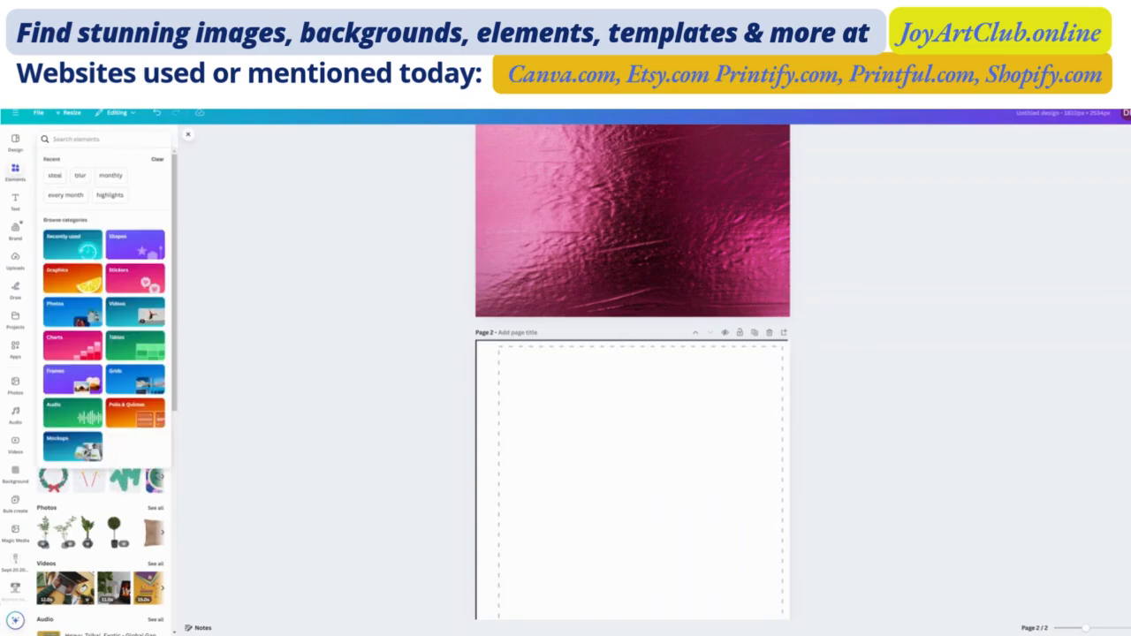
{"action": "type", "text": "p"}
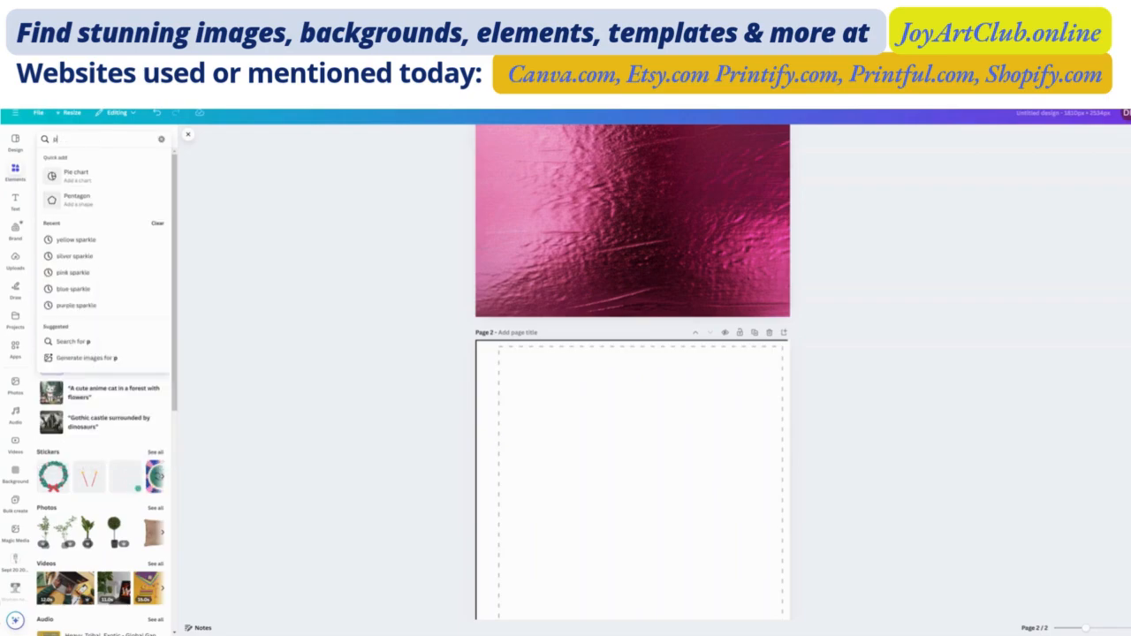
{"action": "type", "text": "ink"}
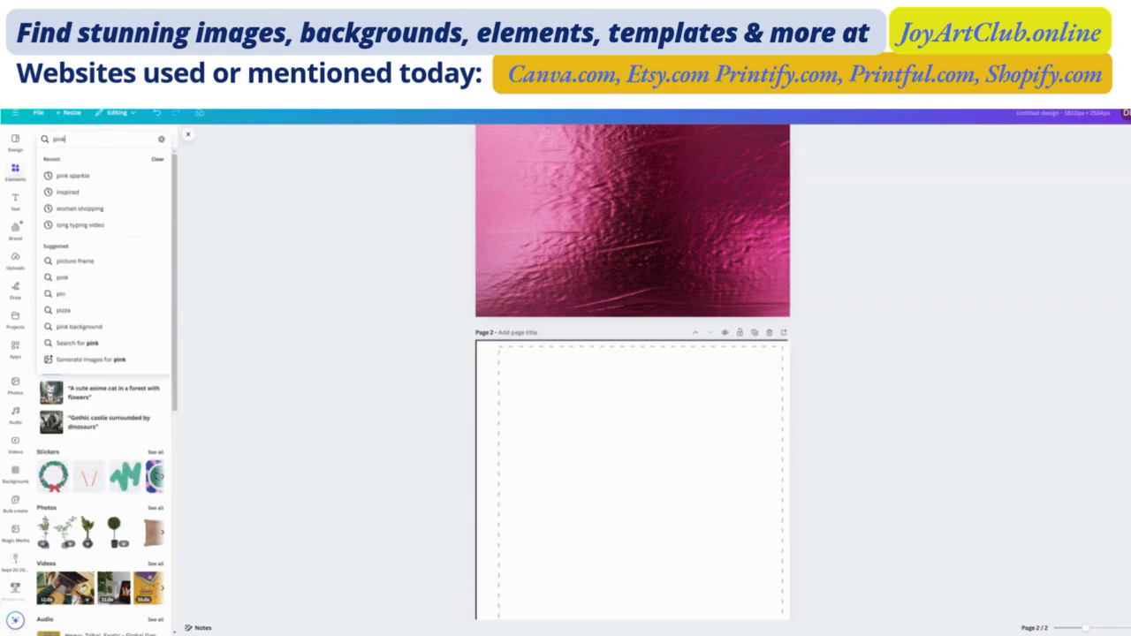
{"action": "type", "text": " watercolr flowers"}
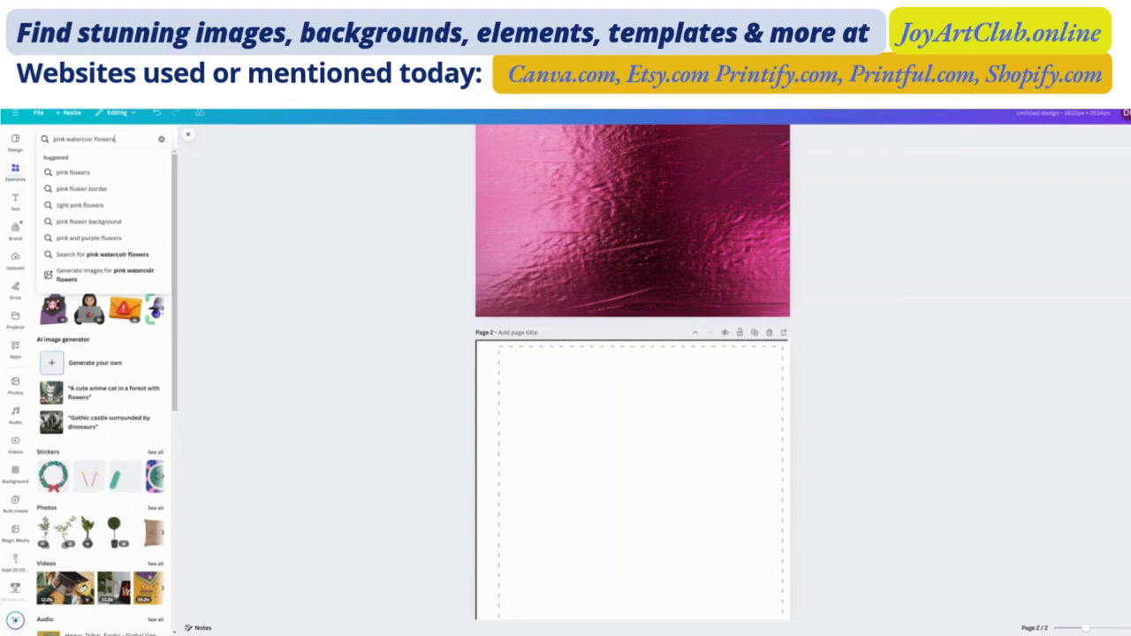
{"action": "key", "text": "Return"}
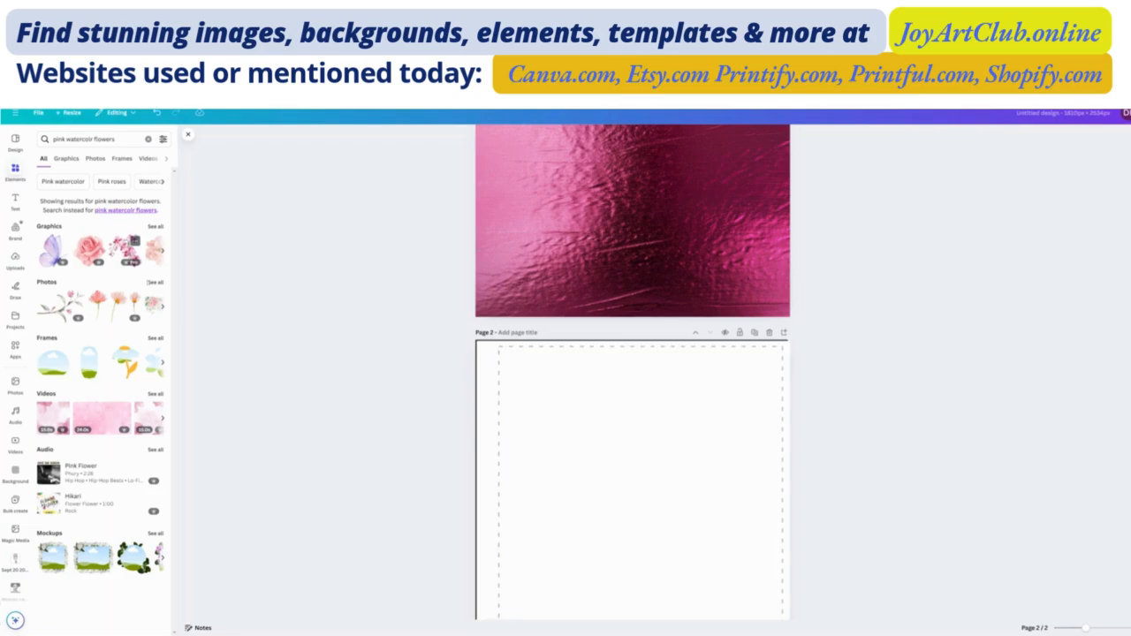
- Add the pink orchid branch graphic to page 1 and place it on the upper part of the foil background
{"action": "scroll", "coordinate": [627, 296], "scroll_direction": "up", "scroll_amount": 5}
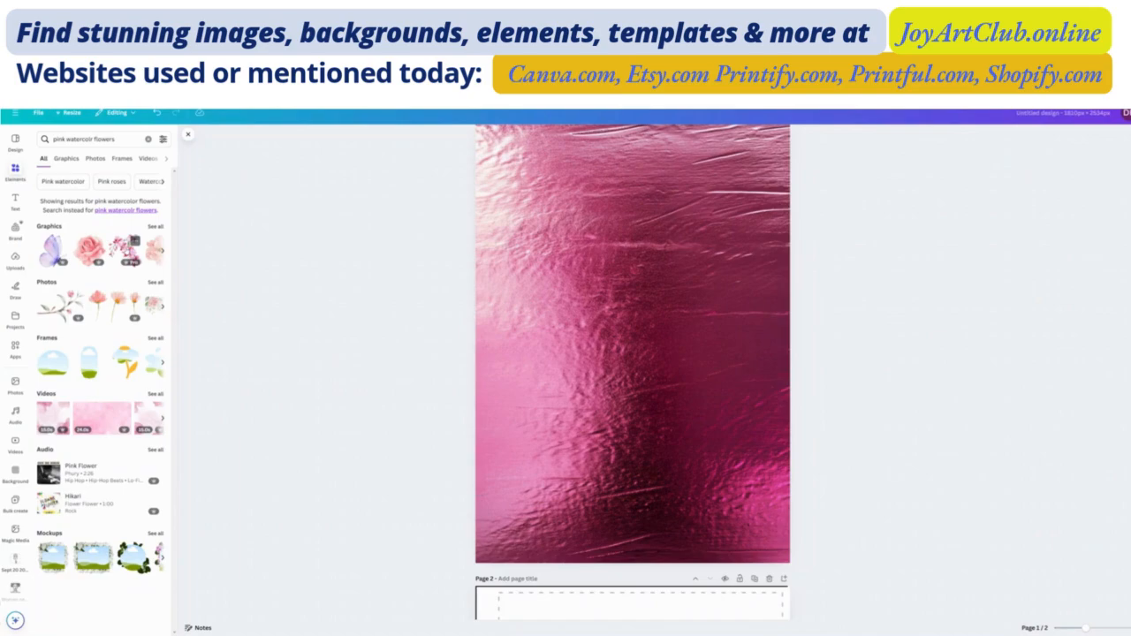
{"action": "left_click", "coordinate": [128, 250]}
{"action": "left_click_drag", "start_coordinate": [645, 303], "coordinate": [654, 246]}
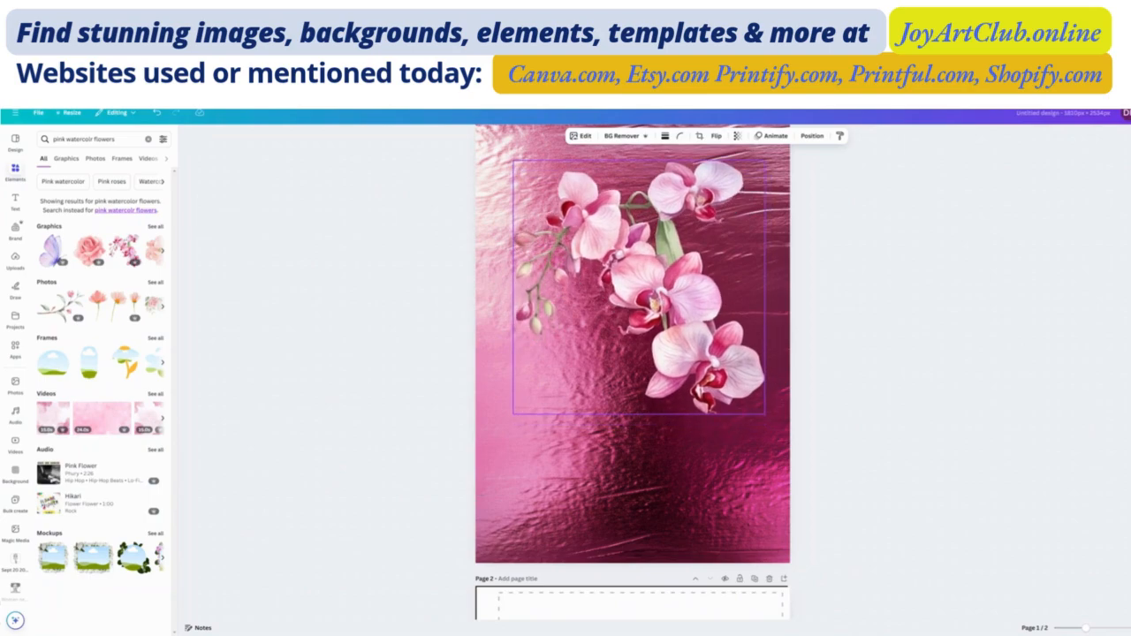
{"action": "scroll", "coordinate": [679, 267], "scroll_direction": "down", "scroll_amount": 3}
{"action": "scroll", "coordinate": [678, 267], "scroll_direction": "up", "scroll_amount": 2}
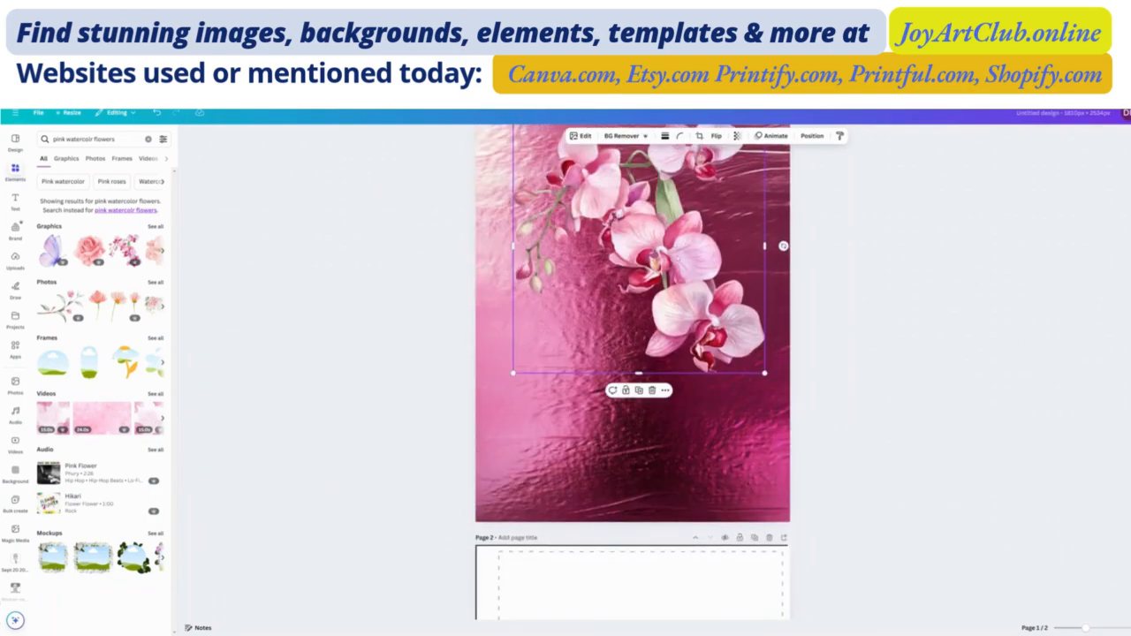
- Move the orchid graphic to page 2 and enlarge it to span the width inside the template's dashed border
{"action": "left_click_drag", "start_coordinate": [682, 371], "coordinate": [691, 590]}
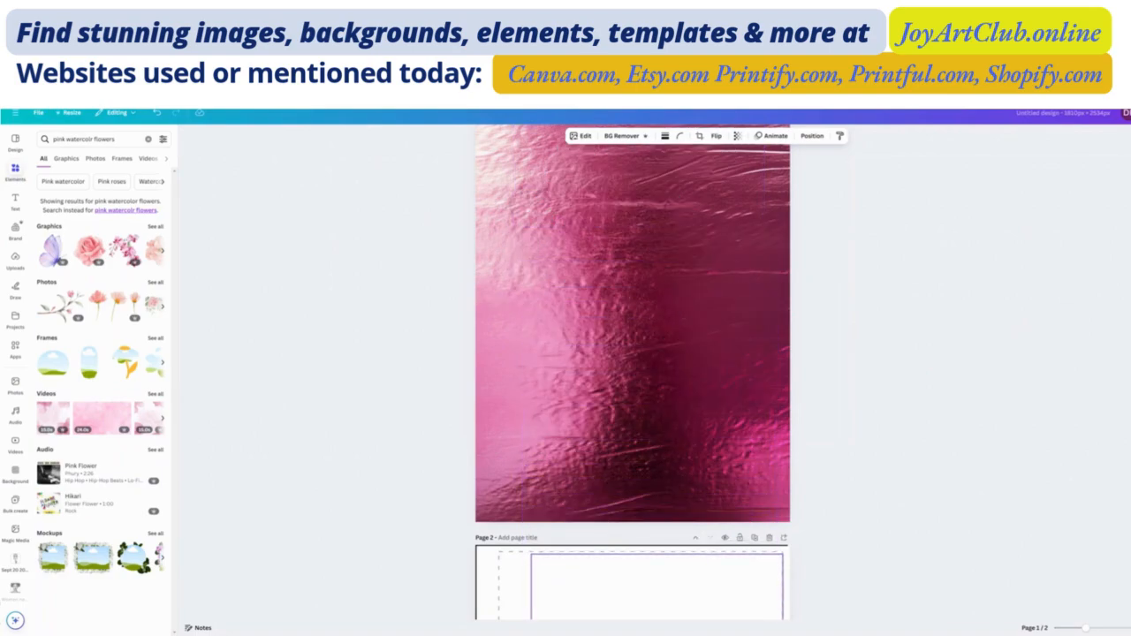
{"action": "scroll", "coordinate": [715, 529], "scroll_direction": "down", "scroll_amount": 3}
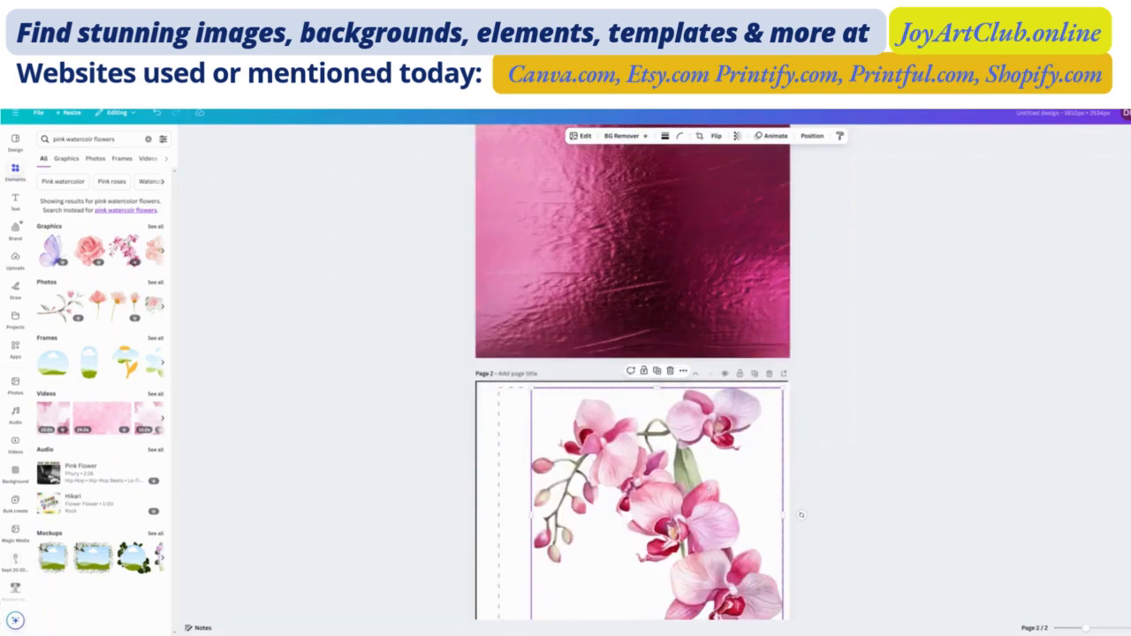
{"action": "left_click_drag", "start_coordinate": [709, 488], "coordinate": [704, 490]}
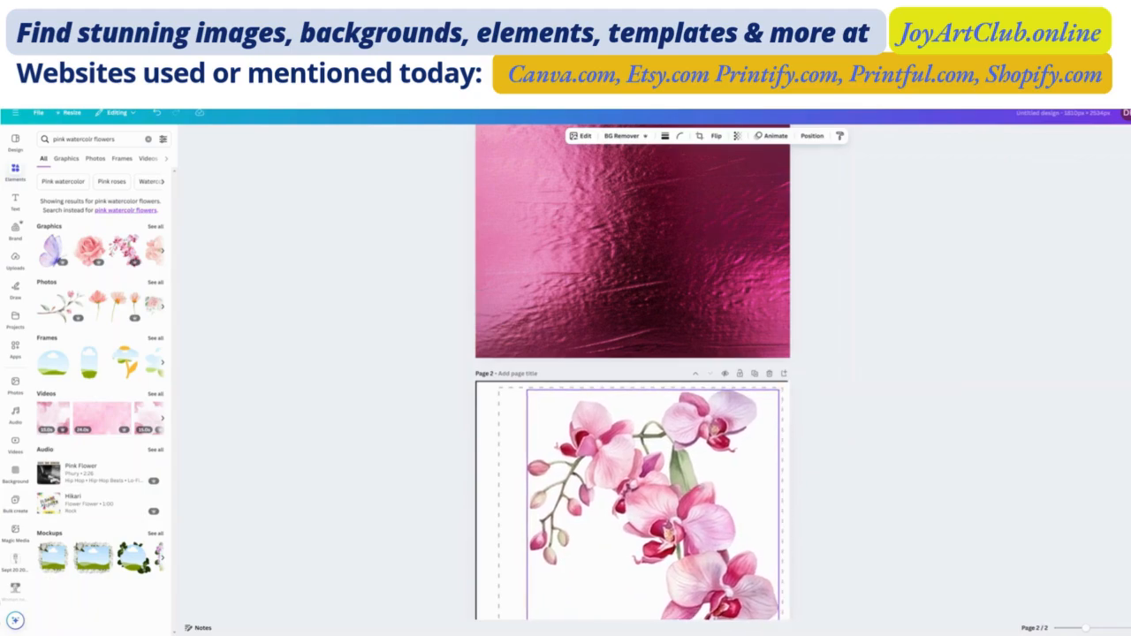
{"action": "scroll", "coordinate": [633, 371], "scroll_direction": "down", "scroll_amount": 4}
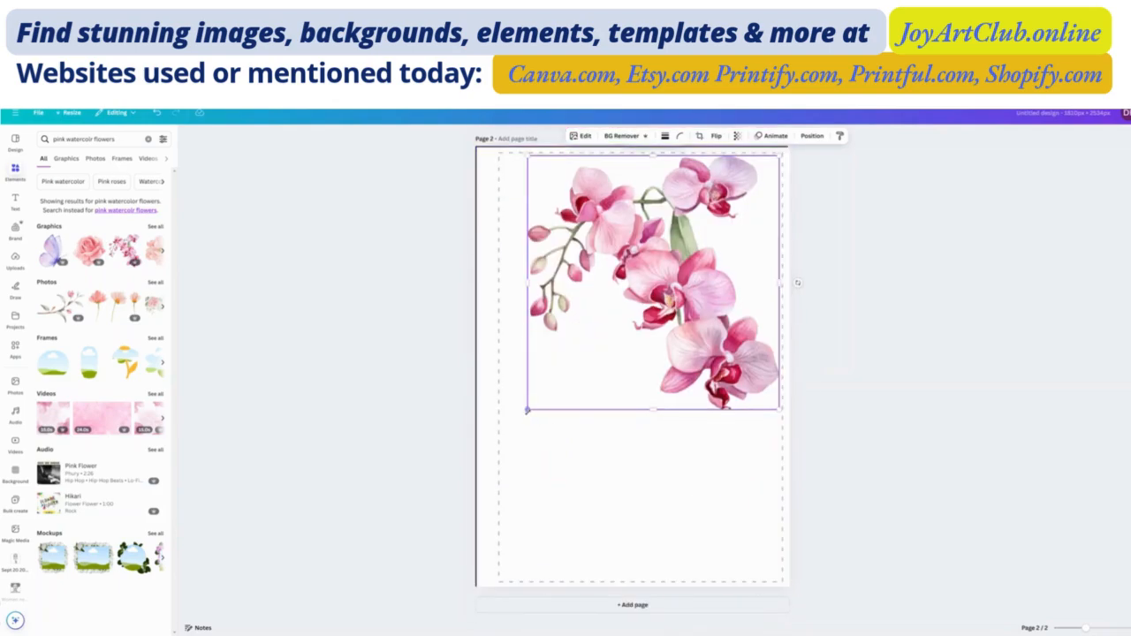
{"action": "left_click_drag", "start_coordinate": [527, 410], "coordinate": [500, 436]}
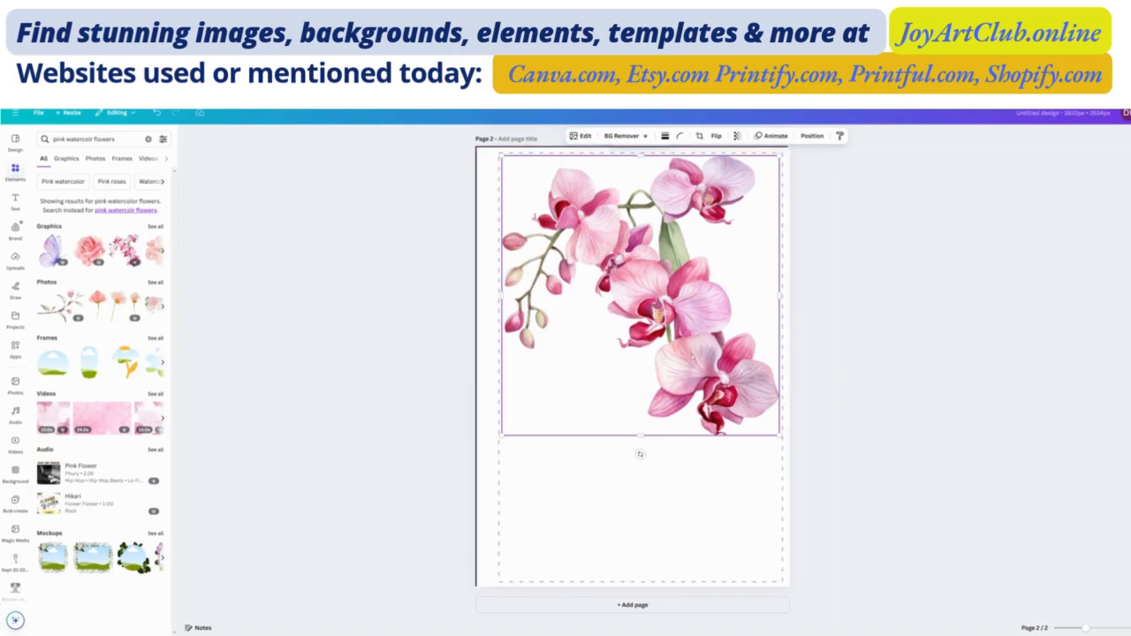
- Copy the resized orchid graphic from the template page and paste it onto the pink foil page
{"action": "right_click", "coordinate": [694, 346]}
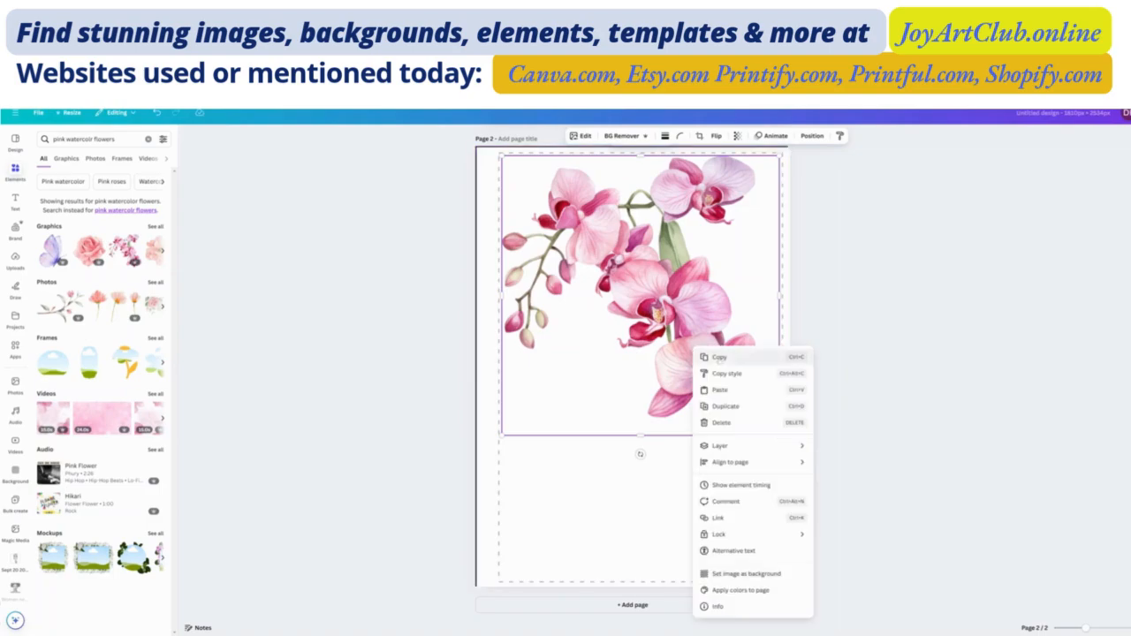
{"action": "left_click", "coordinate": [713, 357]}
{"action": "scroll", "coordinate": [713, 360], "scroll_direction": "up", "scroll_amount": 3}
{"action": "scroll", "coordinate": [713, 361], "scroll_direction": "up", "scroll_amount": 3}
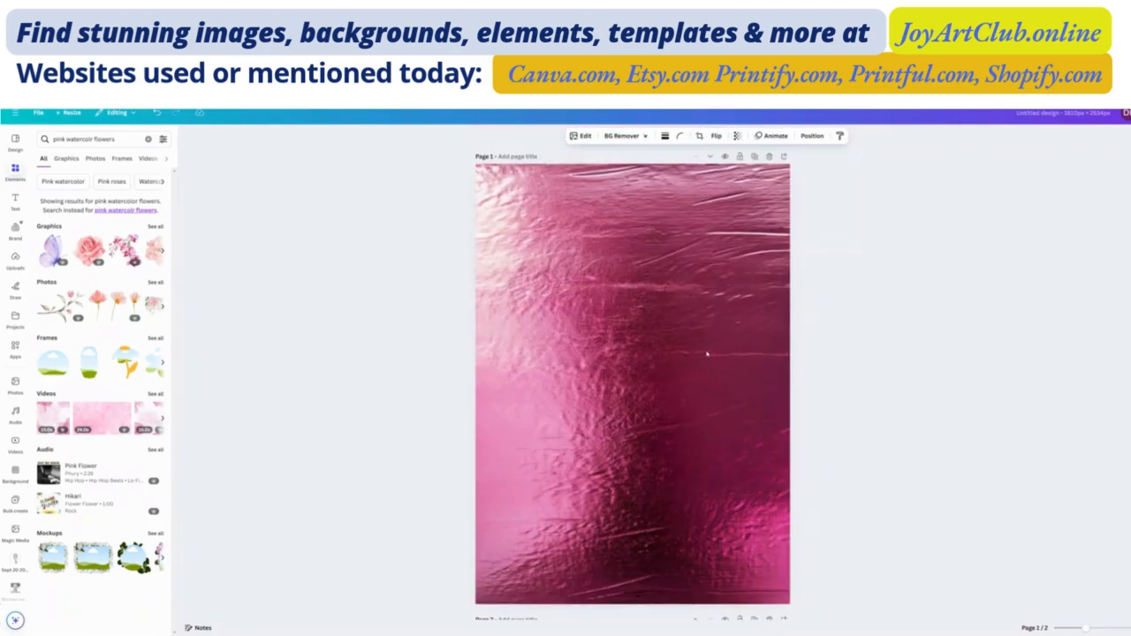
{"action": "left_click", "coordinate": [707, 354]}
{"action": "right_click", "coordinate": [707, 354]}
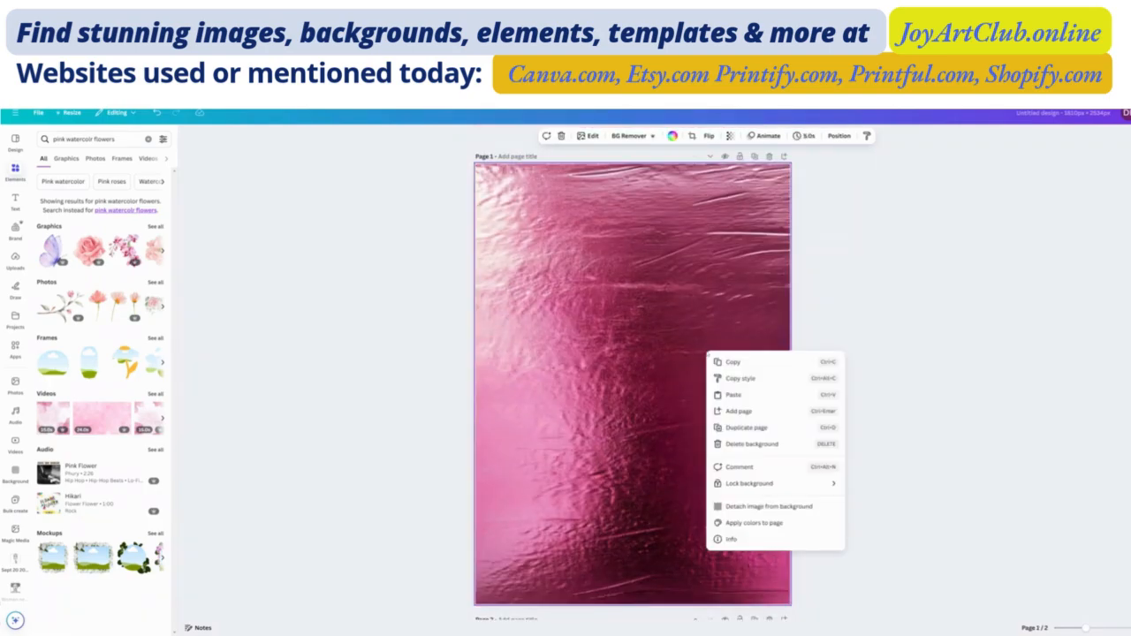
{"action": "left_click", "coordinate": [729, 397]}
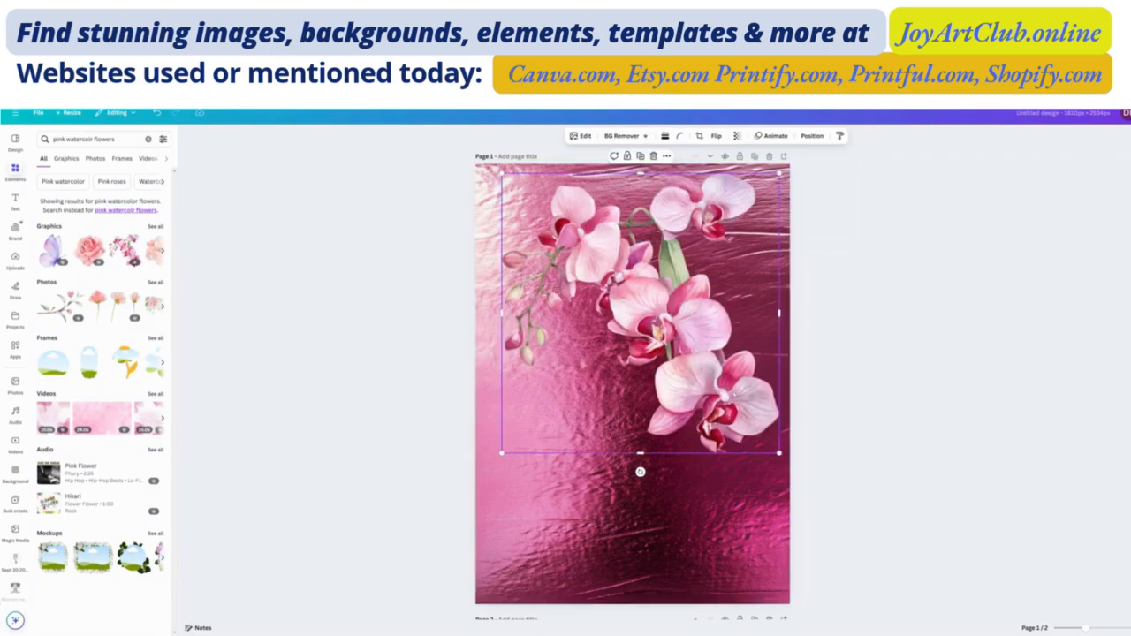
- Fully lock the orchid graphic on page 1 and deselect it
{"action": "scroll", "coordinate": [903, 360], "scroll_direction": "down", "scroll_amount": 5}
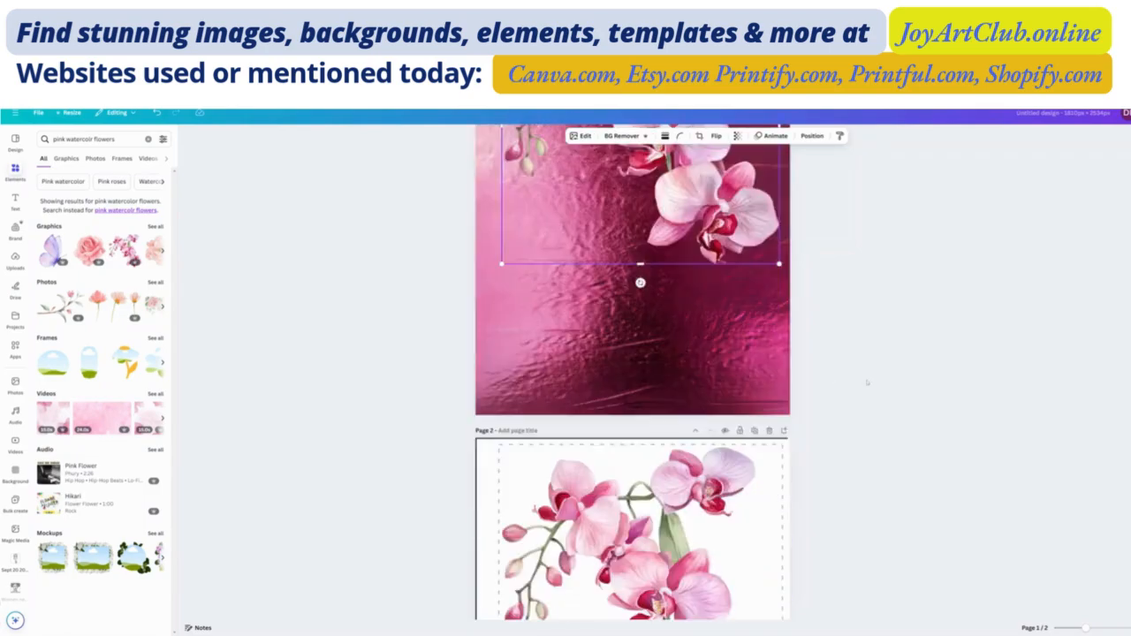
{"action": "scroll", "coordinate": [837, 429], "scroll_direction": "up", "scroll_amount": 5}
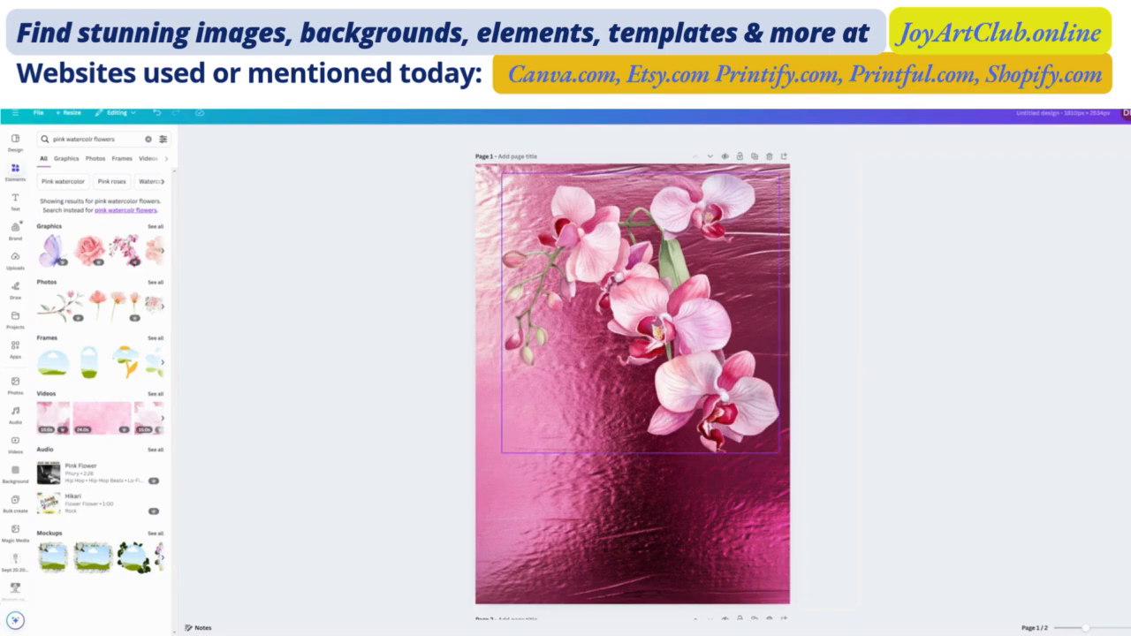
{"action": "right_click", "coordinate": [707, 301]}
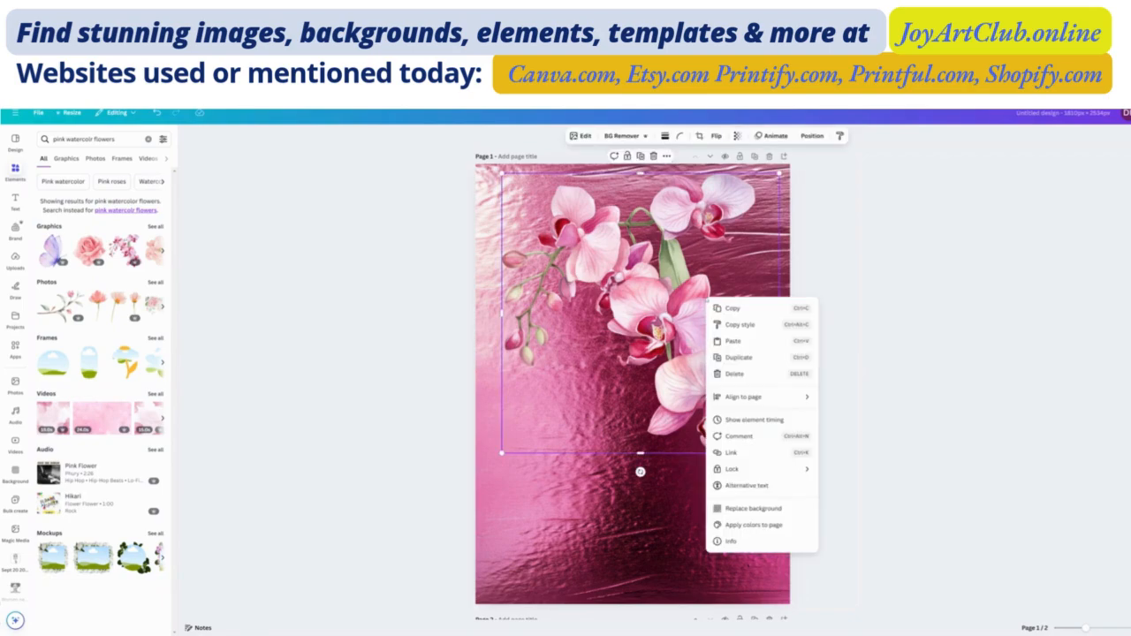
{"action": "mouse_move", "coordinate": [743, 469]}
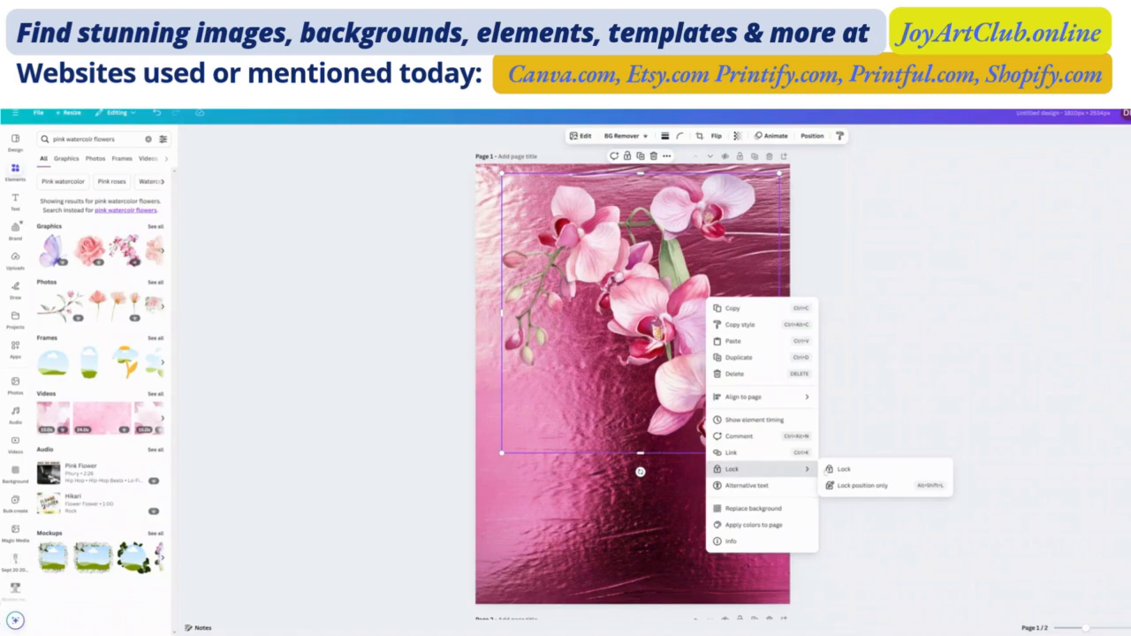
{"action": "left_click", "coordinate": [844, 469]}
{"action": "left_click", "coordinate": [892, 415]}
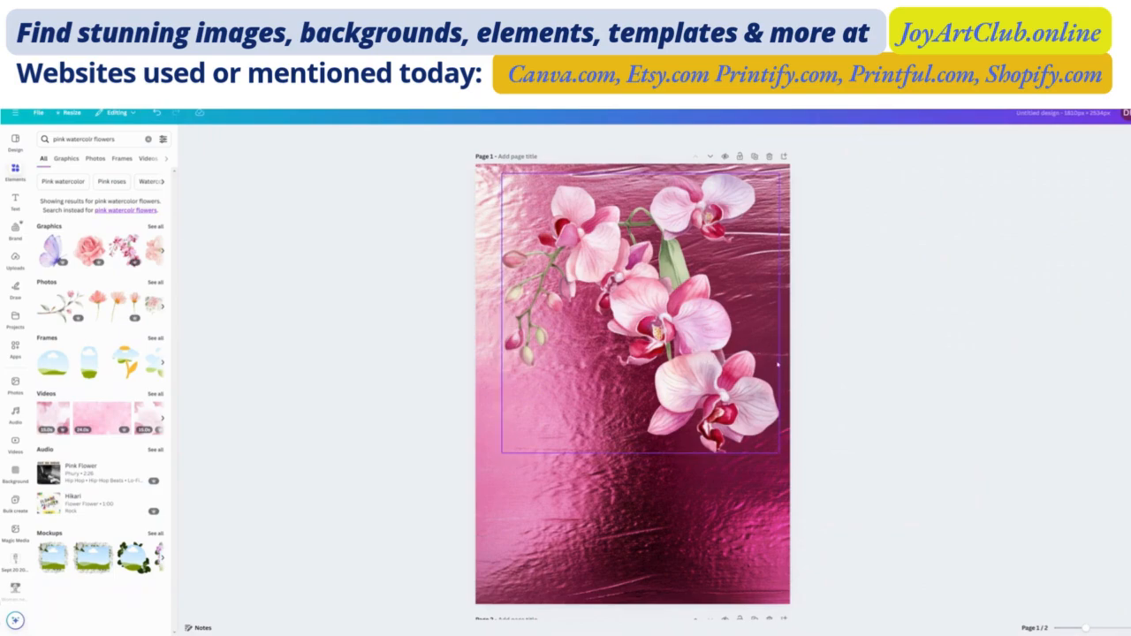
- Search the elements library for "pink glitter" and show all matching graphics
{"action": "scroll", "coordinate": [695, 337], "scroll_direction": "down", "scroll_amount": 3}
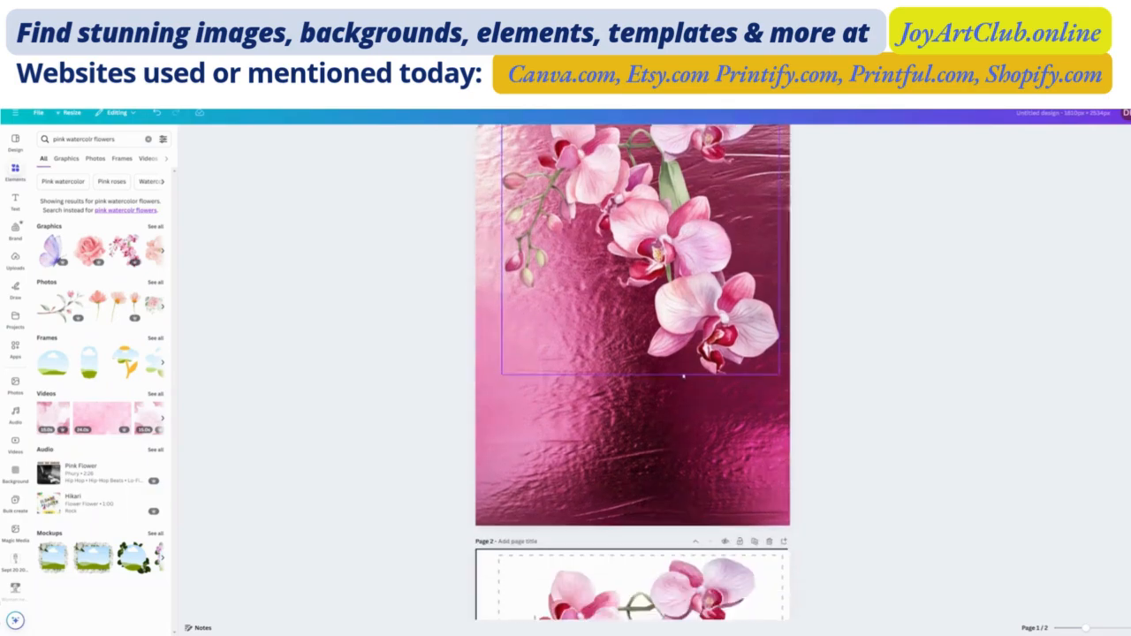
{"action": "scroll", "coordinate": [703, 297], "scroll_direction": "up", "scroll_amount": 2}
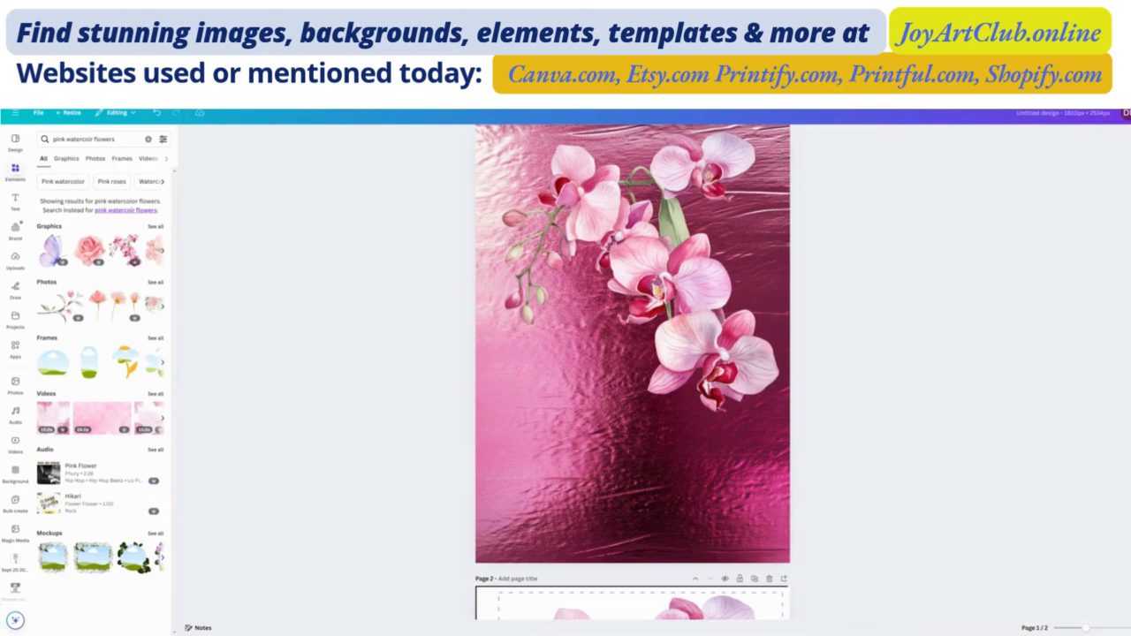
{"action": "double_click", "coordinate": [79, 139]}
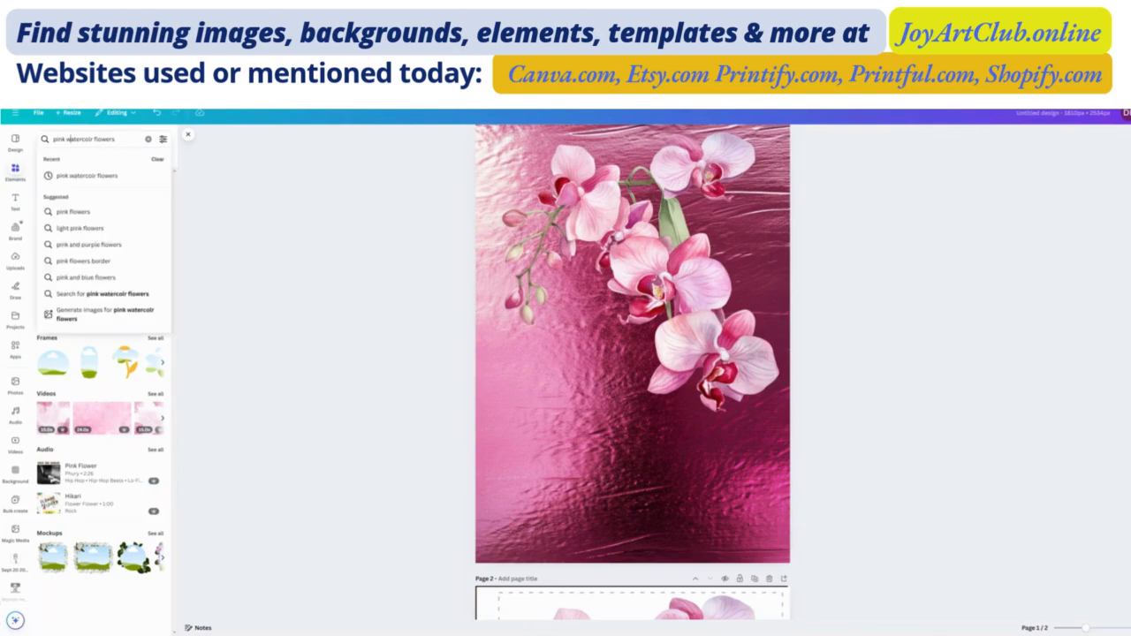
{"action": "left_click", "coordinate": [69, 138]}
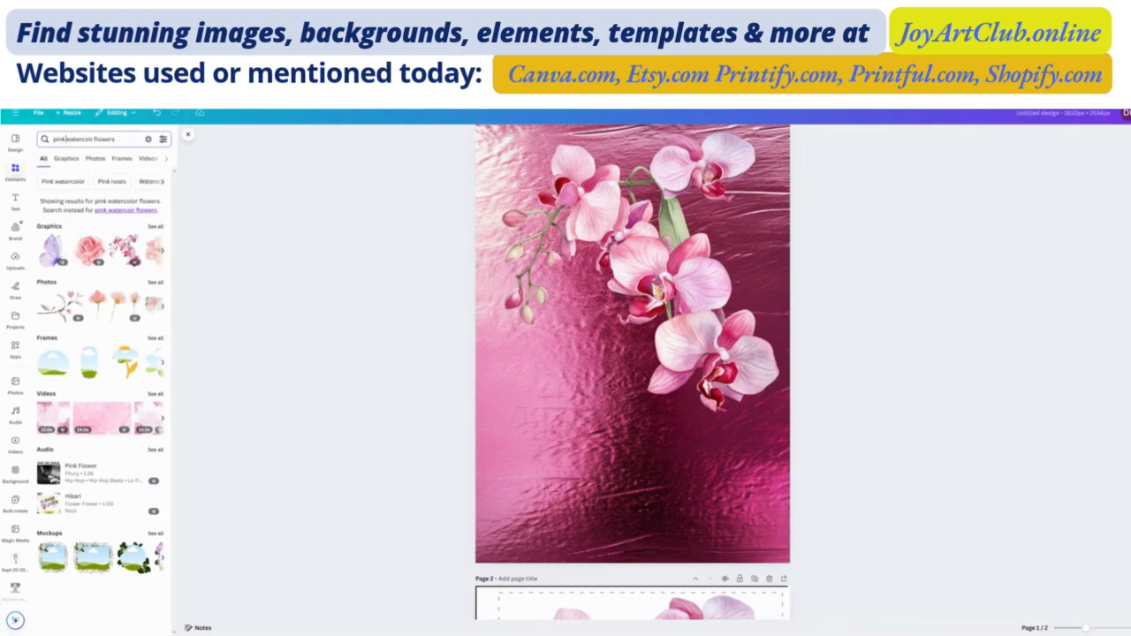
{"action": "left_click_drag", "start_coordinate": [67, 138], "coordinate": [123, 140]}
{"action": "type", "text": "glitter"}
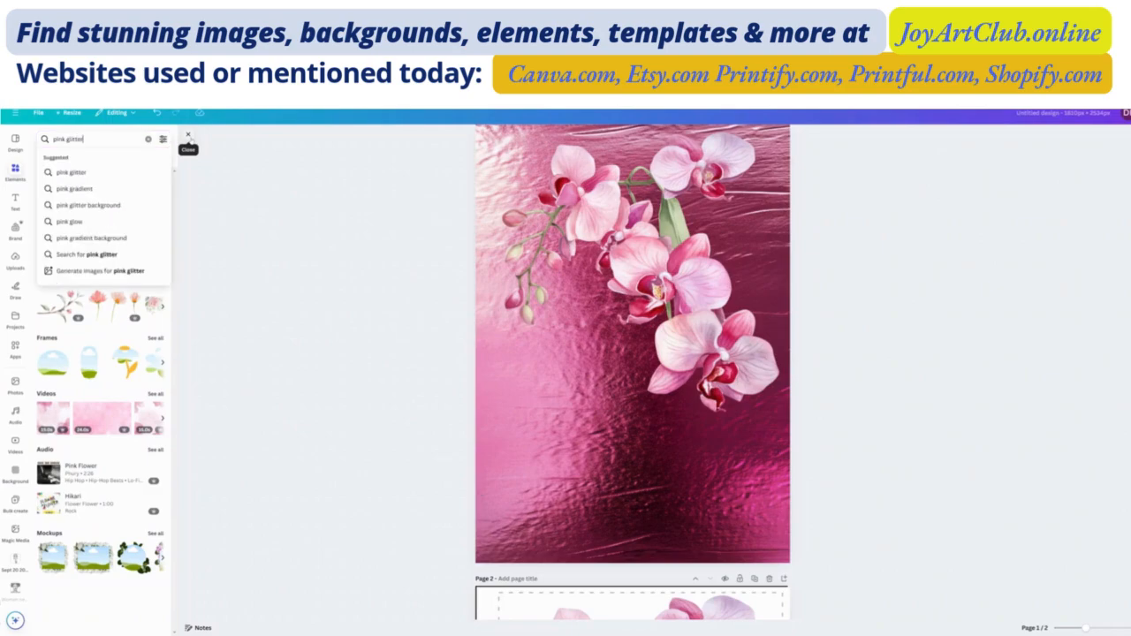
{"action": "key", "text": "Return"}
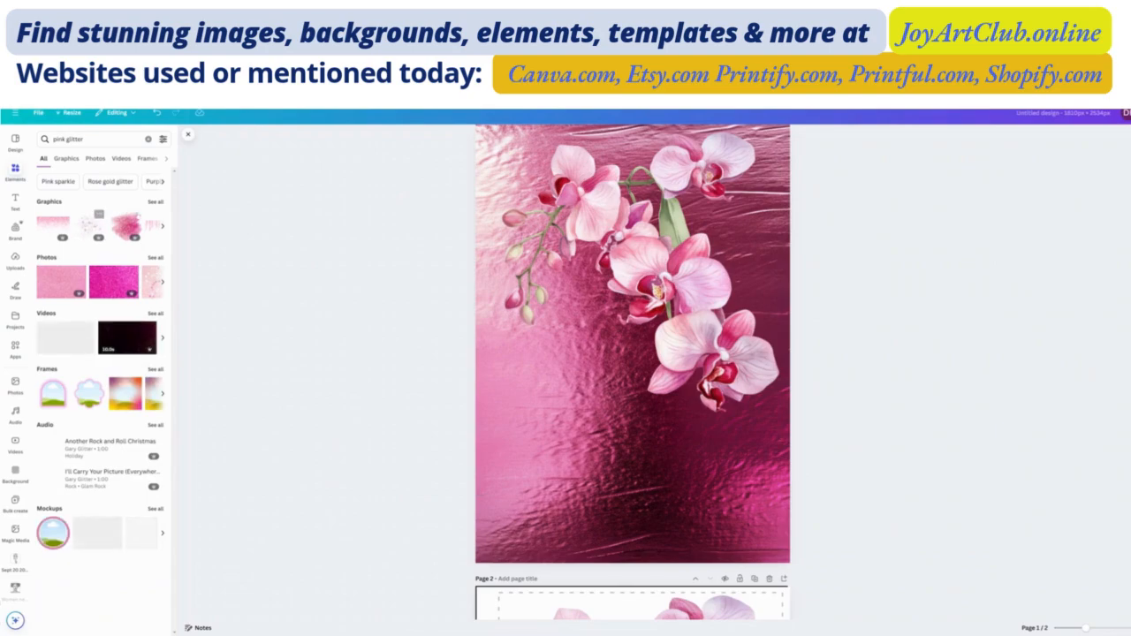
{"action": "left_click", "coordinate": [156, 203]}
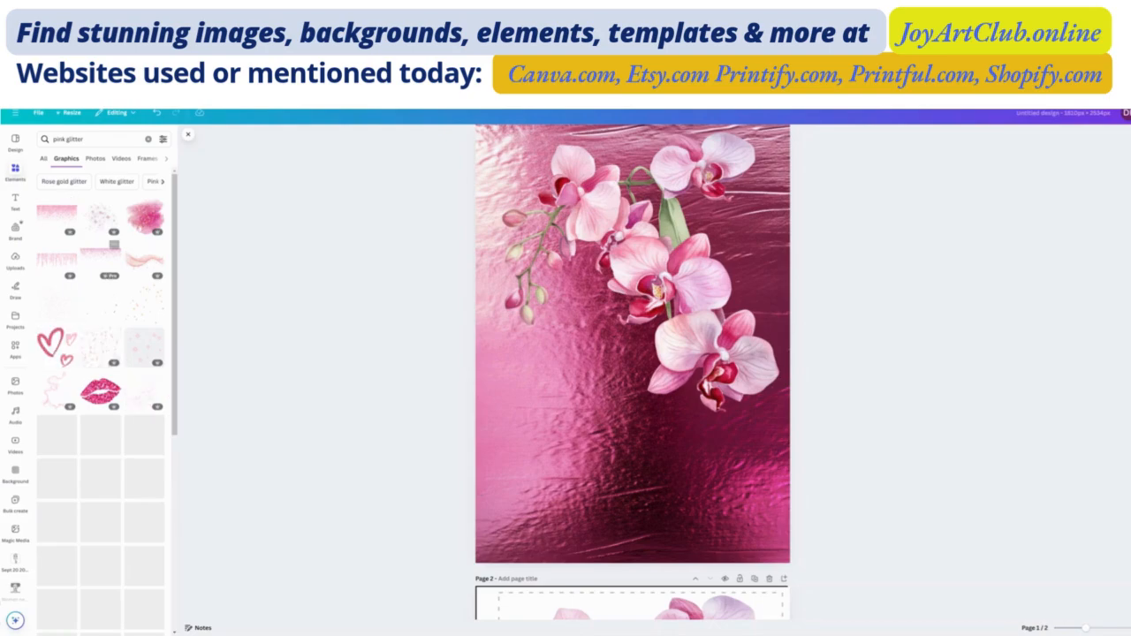
- Add the pink paint splash graphic with gold glitter to page 1 and enlarge it to the page width over the lower part
{"action": "left_click", "coordinate": [143, 216]}
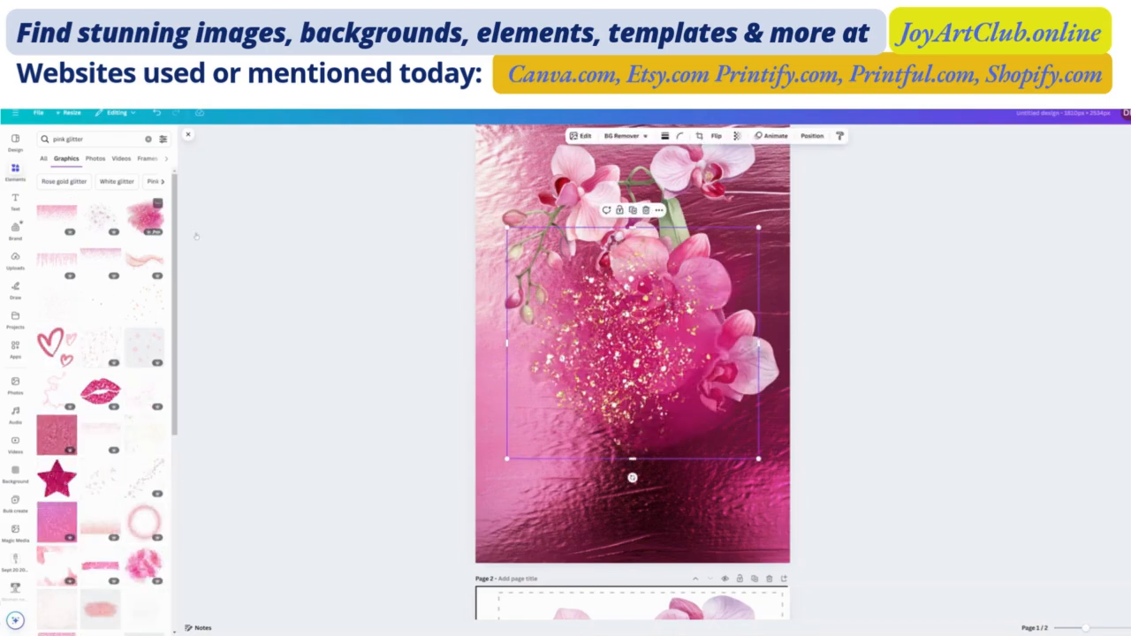
{"action": "left_click_drag", "start_coordinate": [633, 344], "coordinate": [597, 446]}
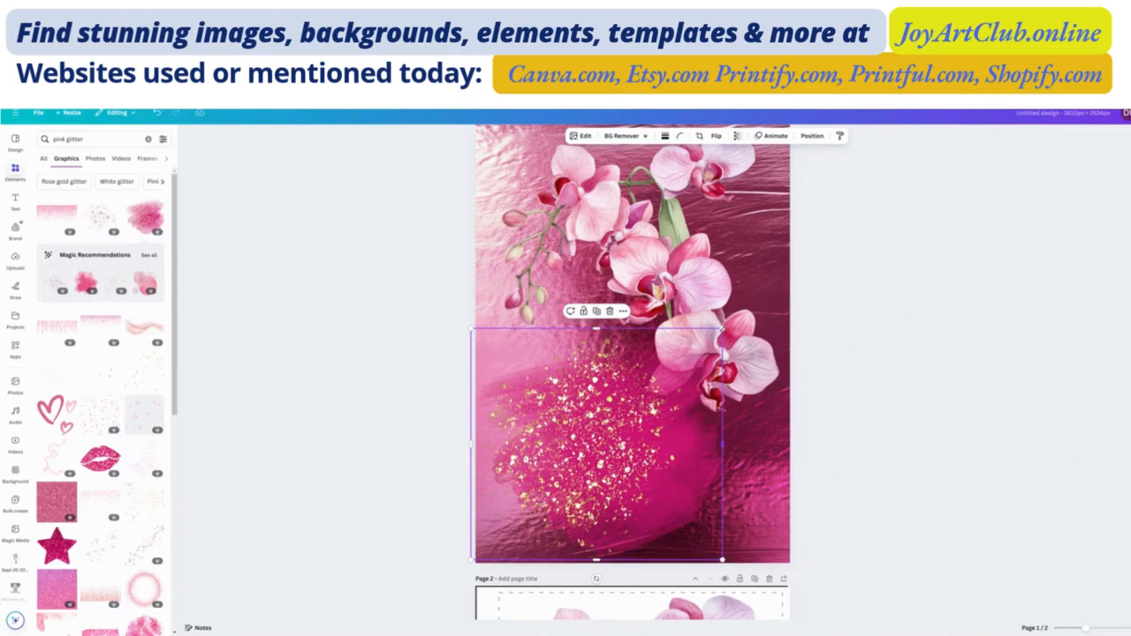
{"action": "left_click_drag", "start_coordinate": [722, 328], "coordinate": [794, 270]}
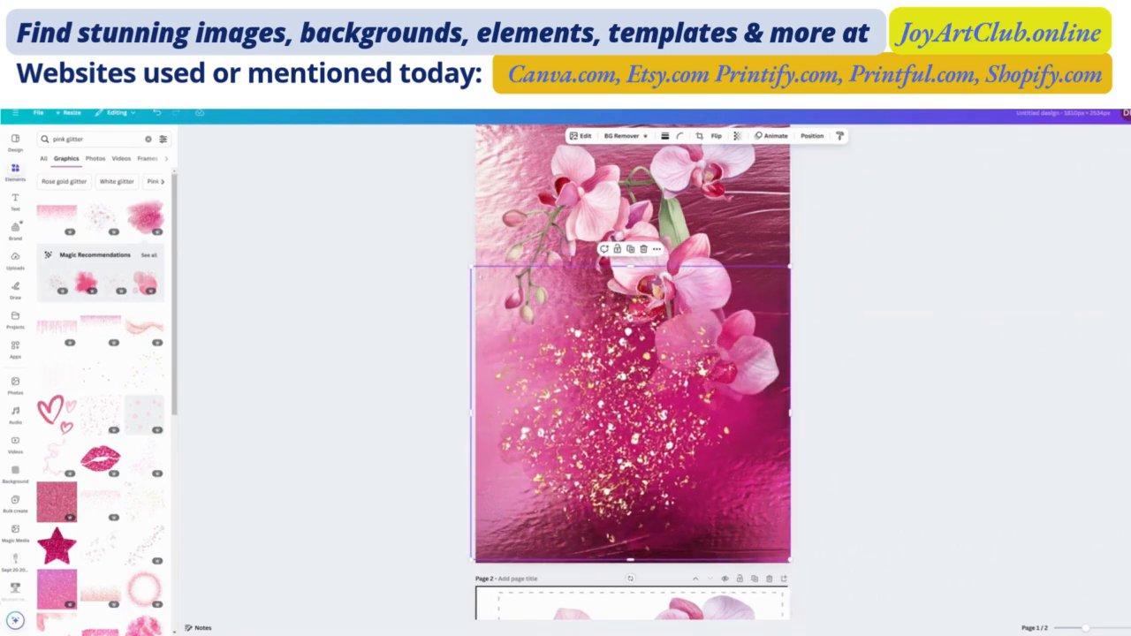
{"action": "left_click_drag", "start_coordinate": [473, 267], "coordinate": [479, 276]}
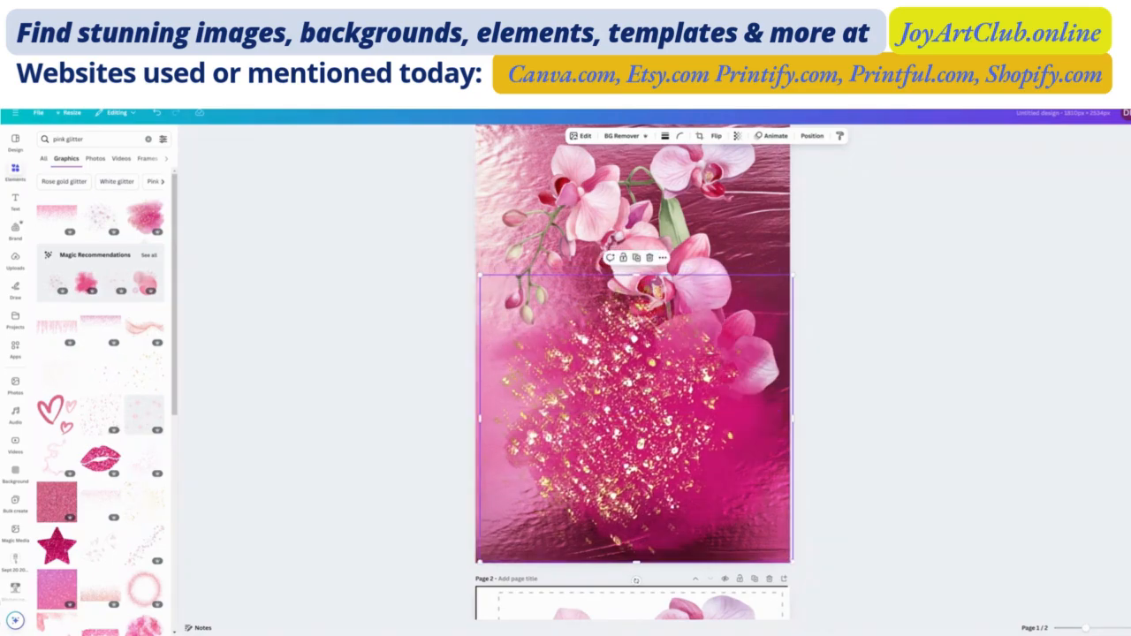
- Place a second copy of the glitter splash over the upper part of page 1 and move its layer beneath the orchid
{"action": "scroll", "coordinate": [640, 466], "scroll_direction": "up", "scroll_amount": 1}
{"action": "left_click_drag", "start_coordinate": [640, 466], "coordinate": [661, 332]}
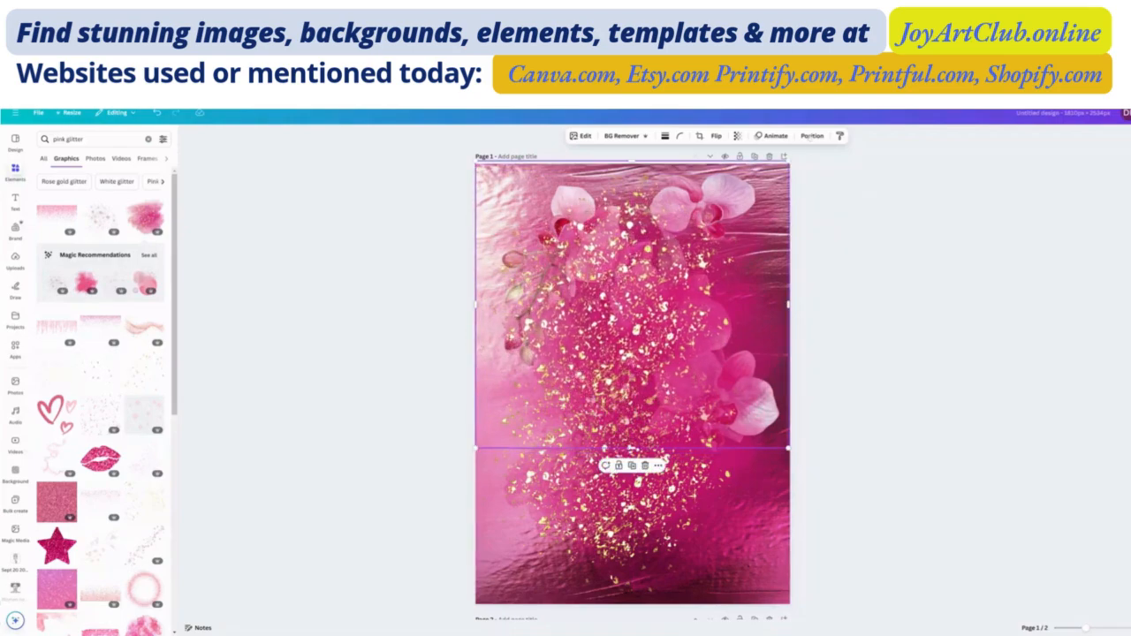
{"action": "left_click", "coordinate": [811, 136]}
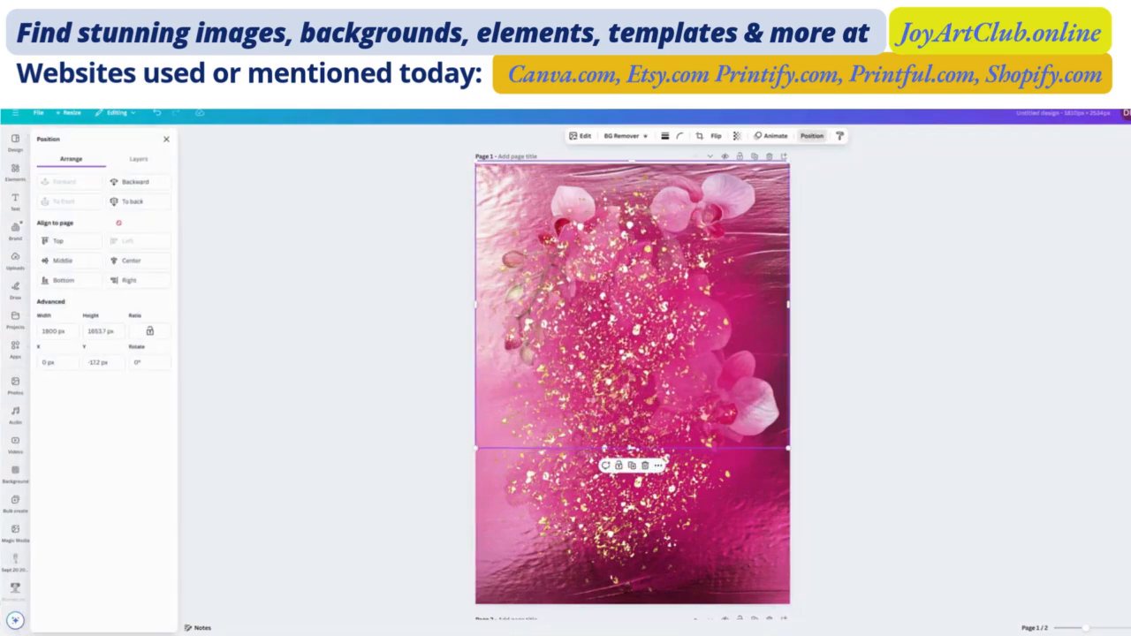
{"action": "left_click", "coordinate": [139, 159]}
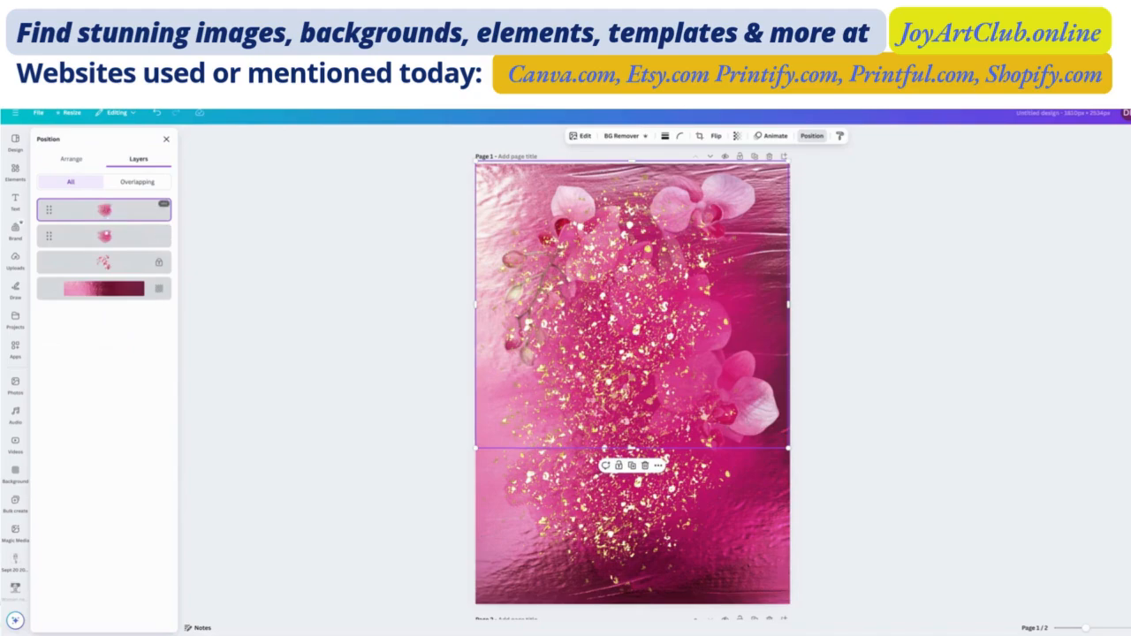
{"action": "left_click_drag", "start_coordinate": [104, 209], "coordinate": [103, 276]}
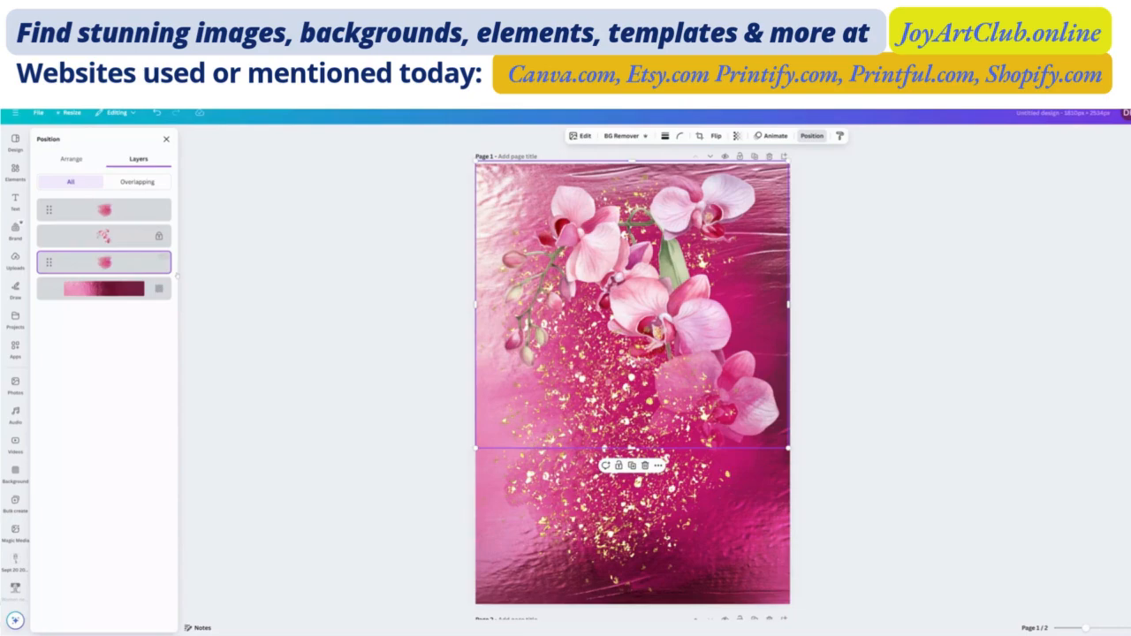
{"action": "left_click", "coordinate": [604, 449]}
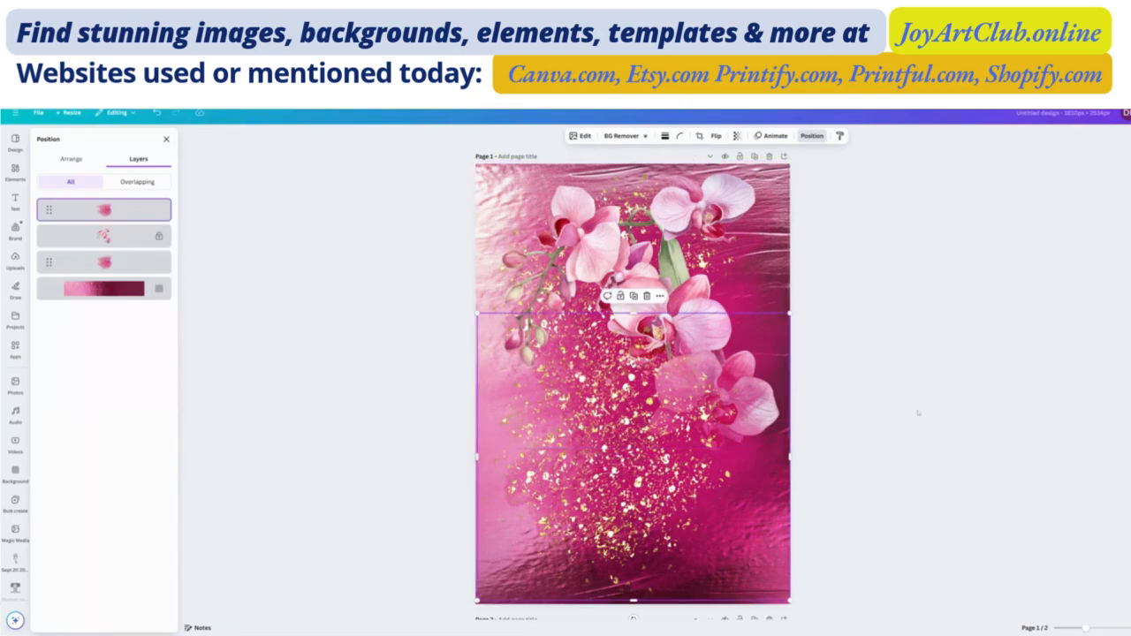
{"action": "left_click", "coordinate": [166, 139]}
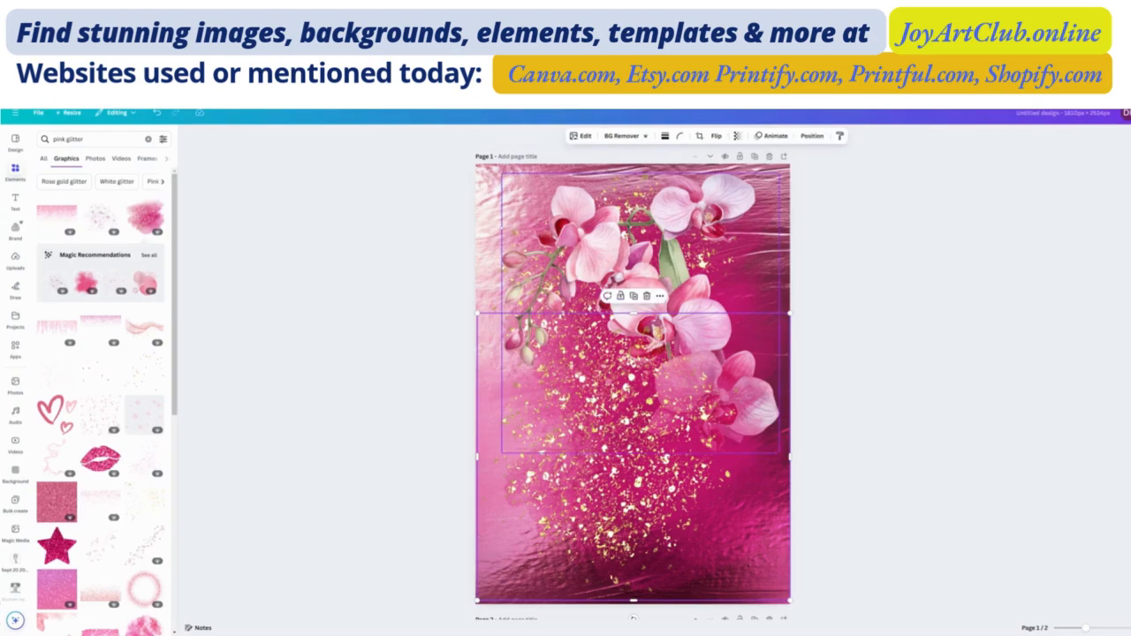
{"action": "left_click", "coordinate": [489, 248]}
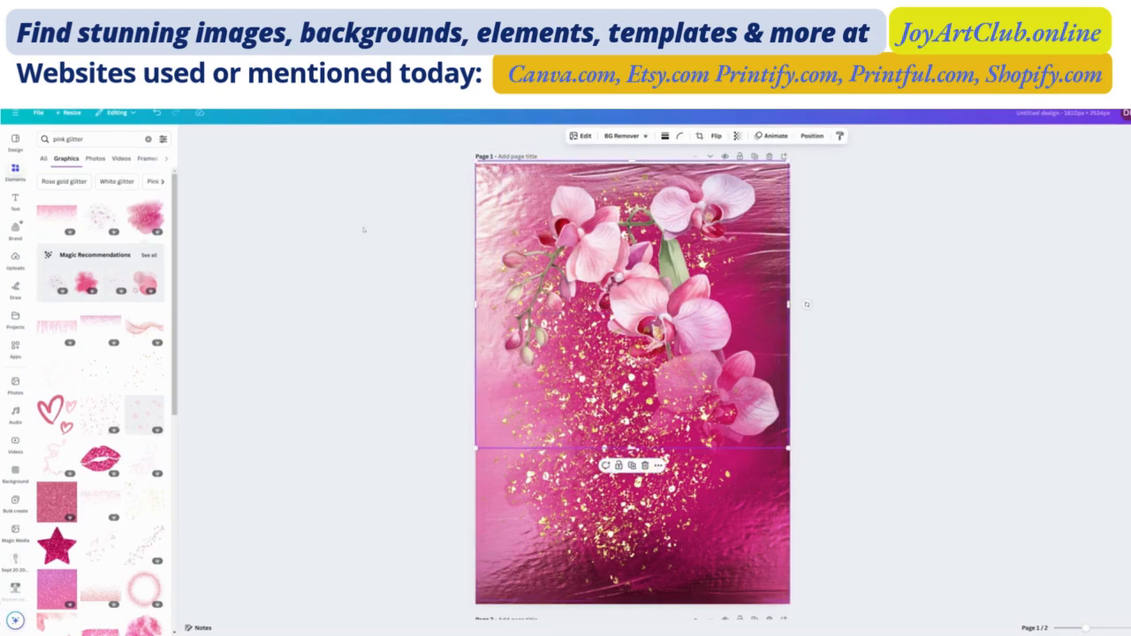
- Add the "win WIN" font combination to the template on page 2 and place it below the orchid branch
{"action": "left_click", "coordinate": [16, 201]}
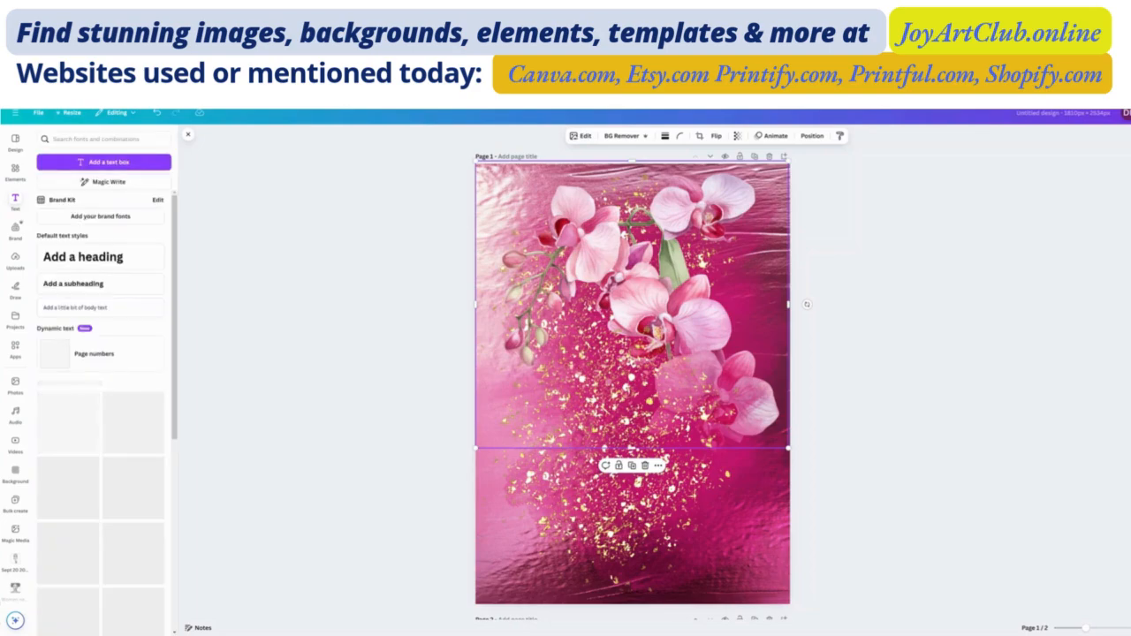
{"action": "scroll", "coordinate": [101, 397], "scroll_direction": "down", "scroll_amount": 5}
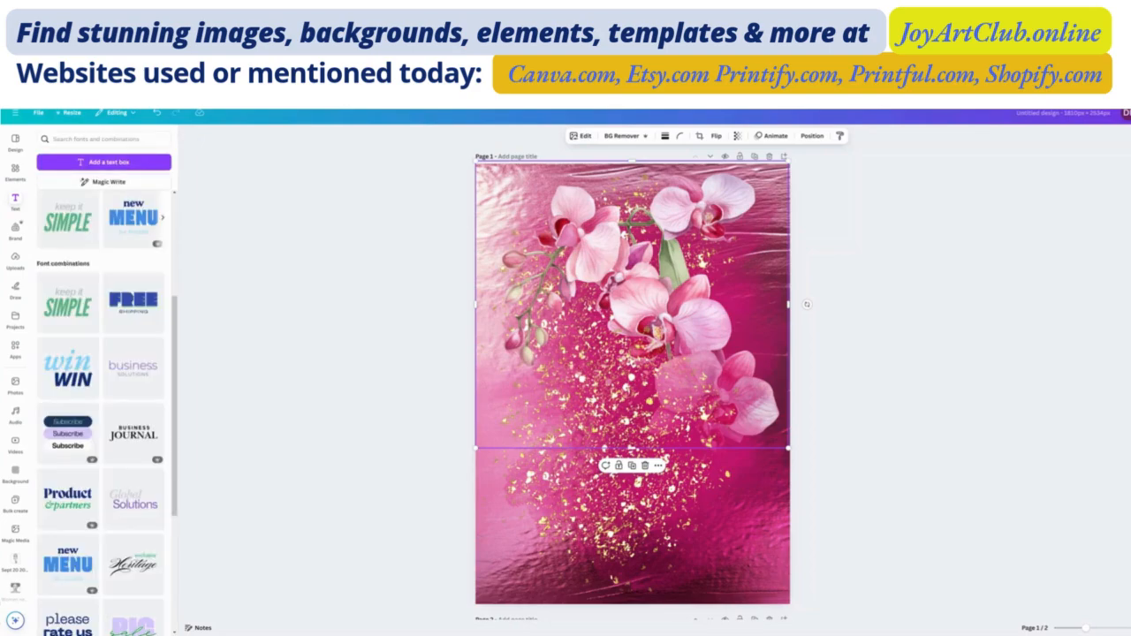
{"action": "scroll", "coordinate": [807, 304], "scroll_direction": "down", "scroll_amount": 3}
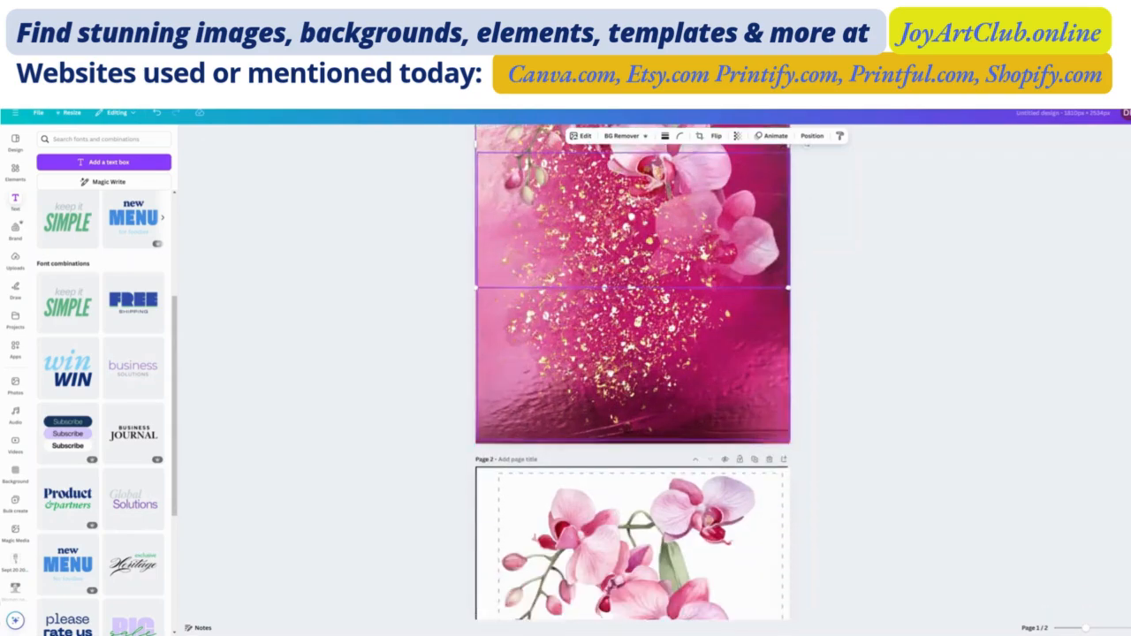
{"action": "scroll", "coordinate": [609, 503], "scroll_direction": "down", "scroll_amount": 3}
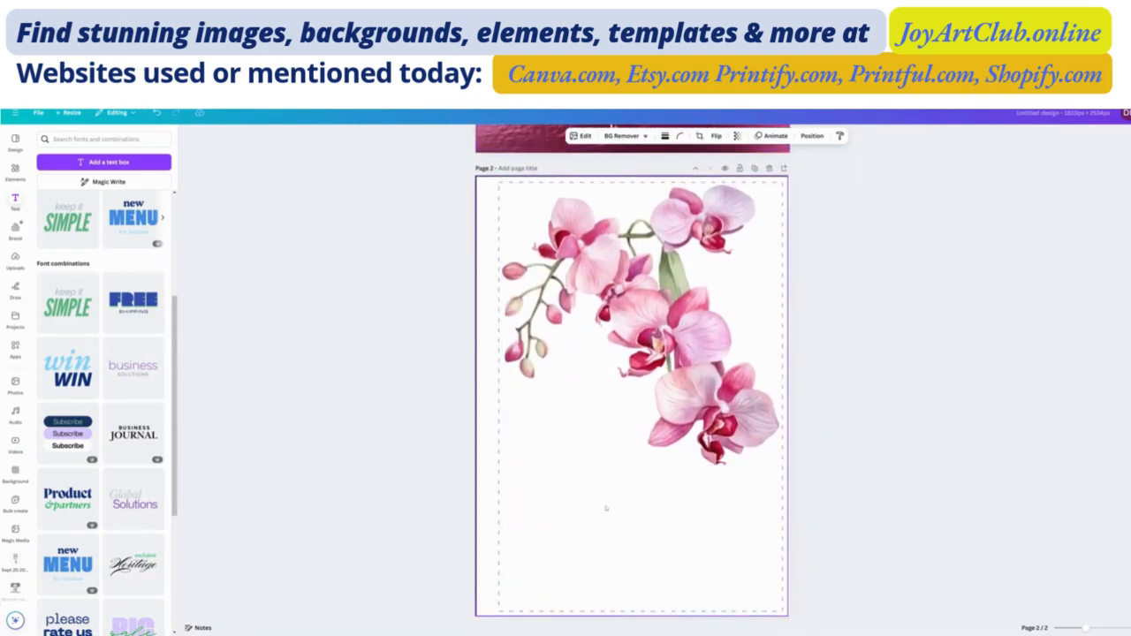
{"action": "left_click", "coordinate": [629, 389]}
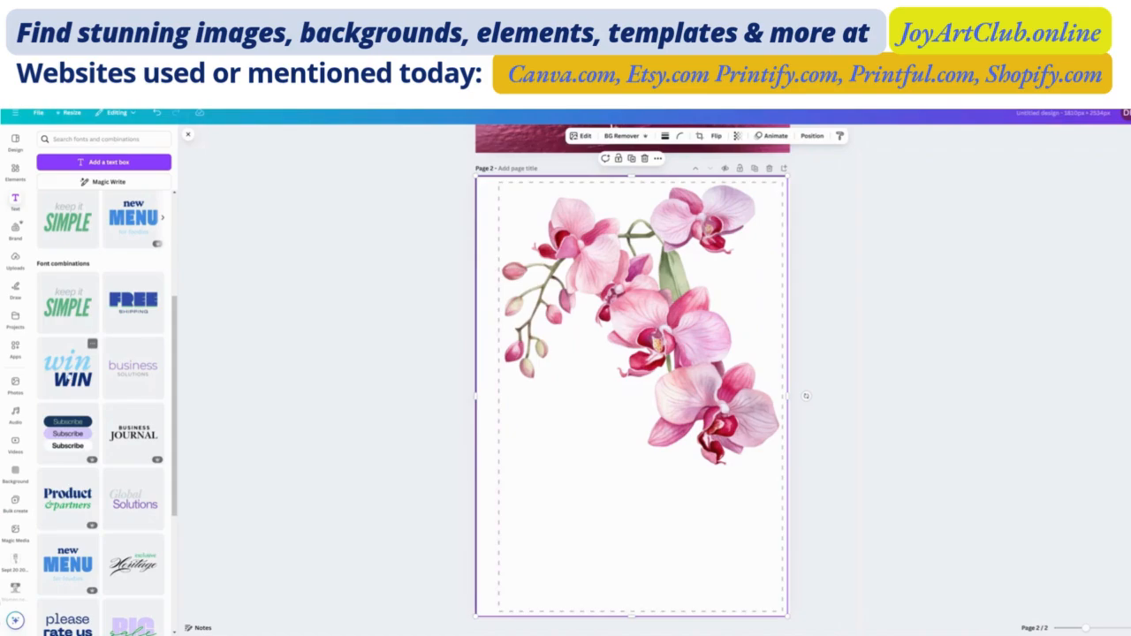
{"action": "left_click", "coordinate": [67, 365]}
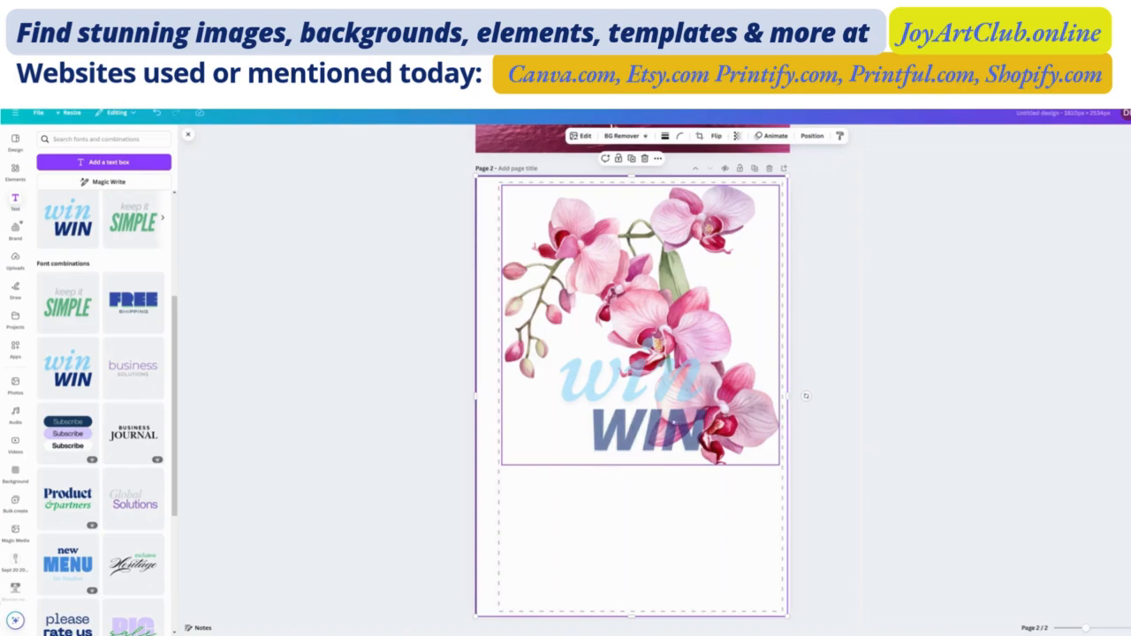
{"action": "left_click_drag", "start_coordinate": [642, 428], "coordinate": [646, 513]}
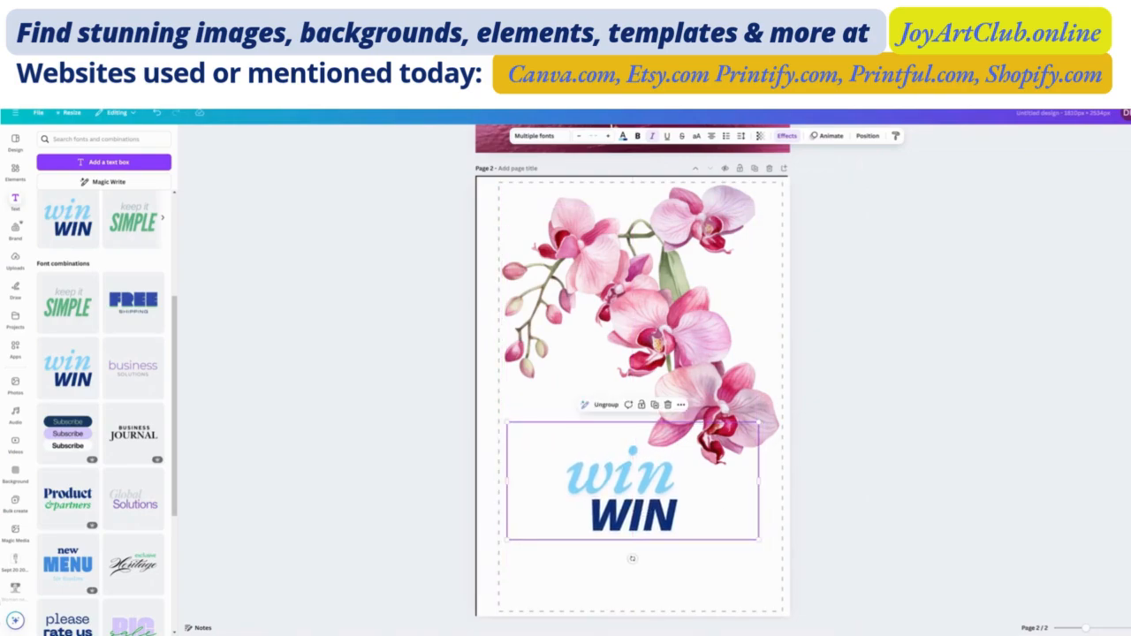
- Move the "win WIN" text group slightly lower on page 2 and ungroup it into separate text boxes
{"action": "left_click", "coordinate": [632, 478]}
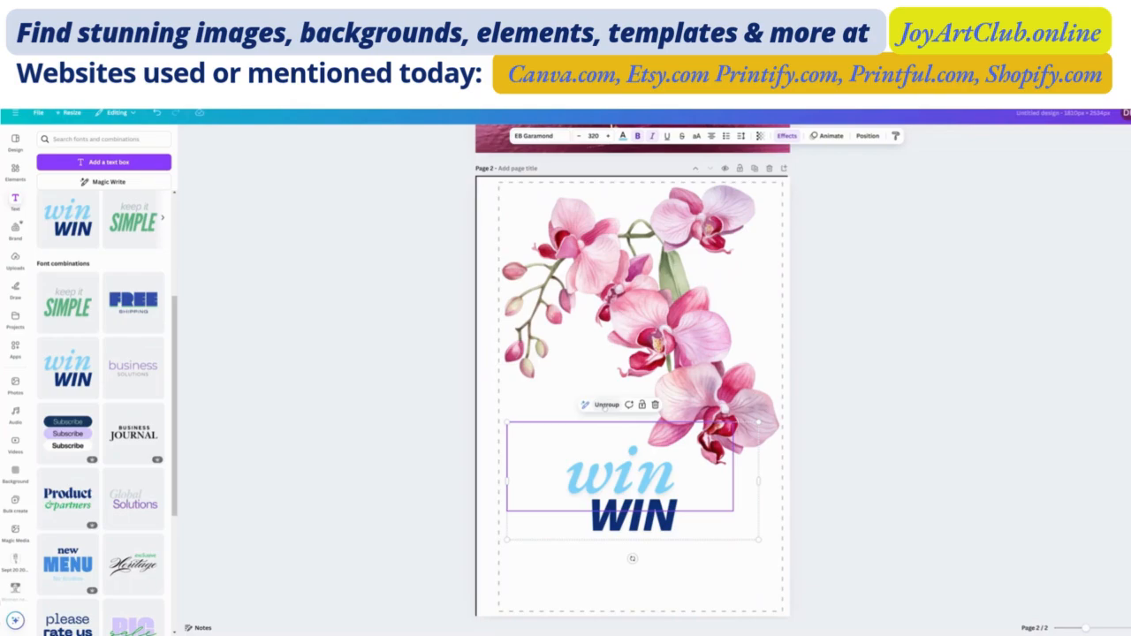
{"action": "left_click", "coordinate": [605, 405]}
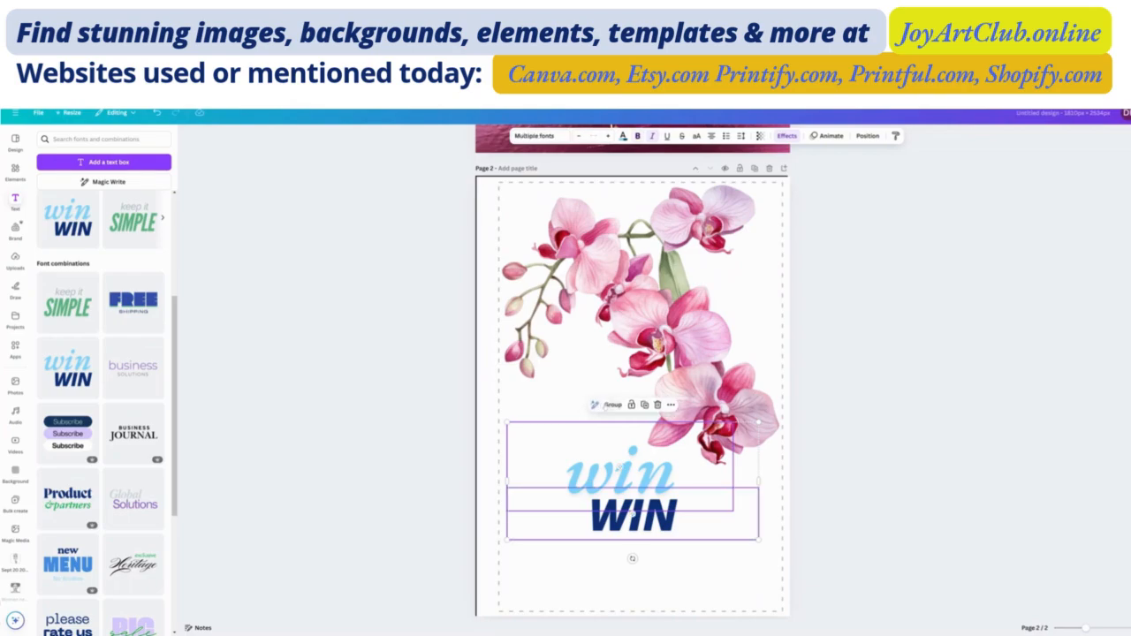
{"action": "left_click", "coordinate": [640, 450]}
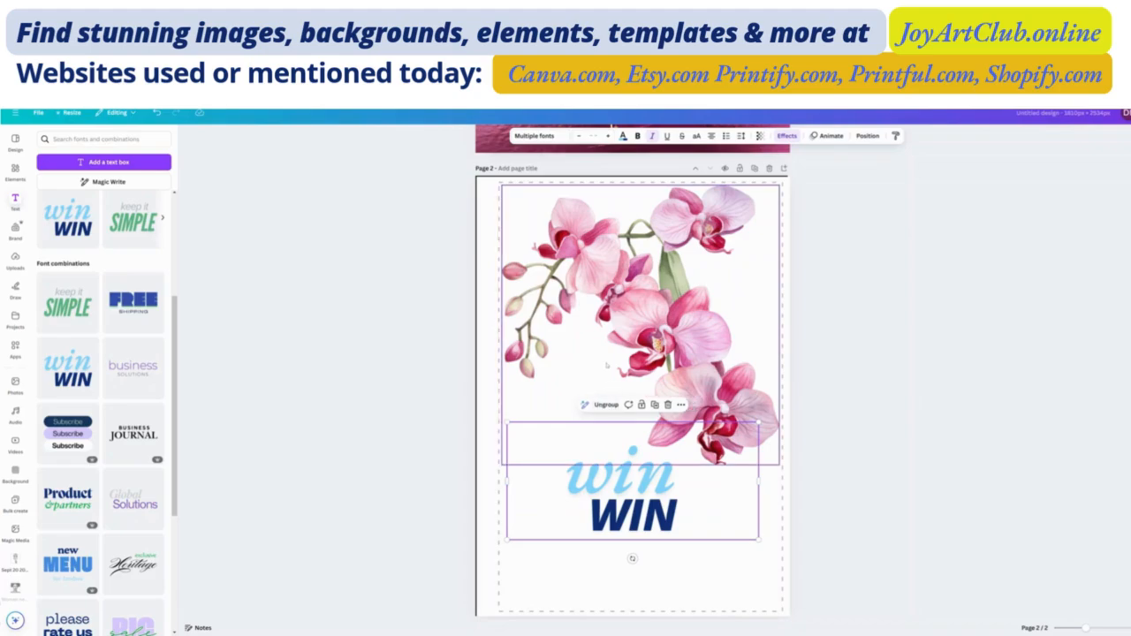
{"action": "left_click", "coordinate": [662, 511]}
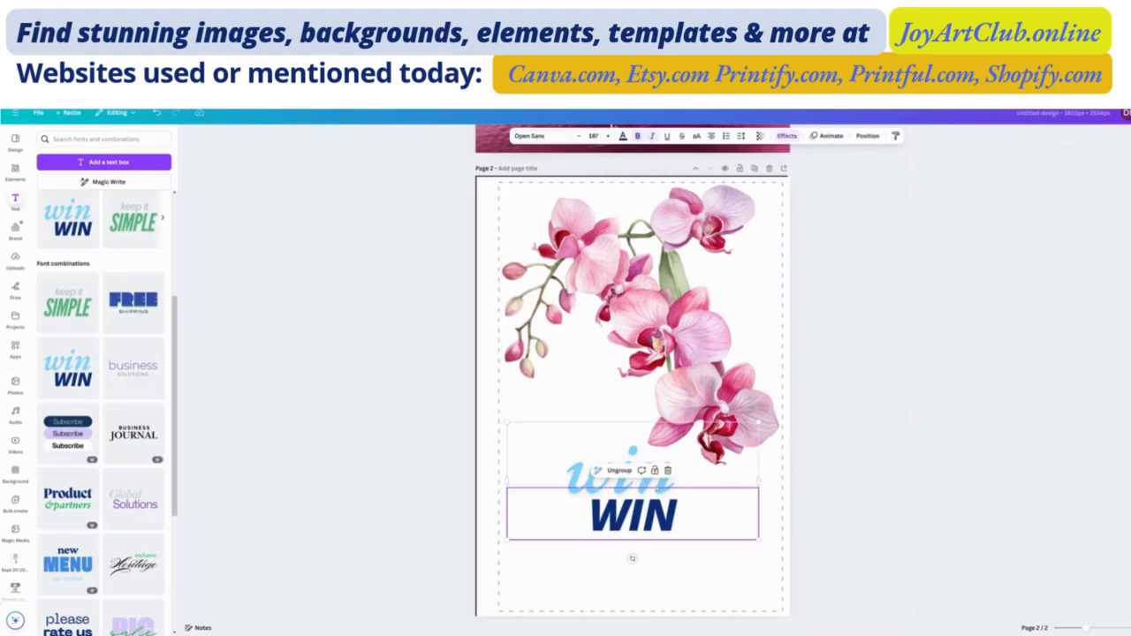
{"action": "mouse_move", "coordinate": [663, 511]}
{"action": "left_mouse_down"}
{"action": "mouse_move", "coordinate": [673, 541]}
{"action": "mouse_move", "coordinate": [661, 528]}
{"action": "left_mouse_up"}
{"action": "left_click", "coordinate": [618, 488]}
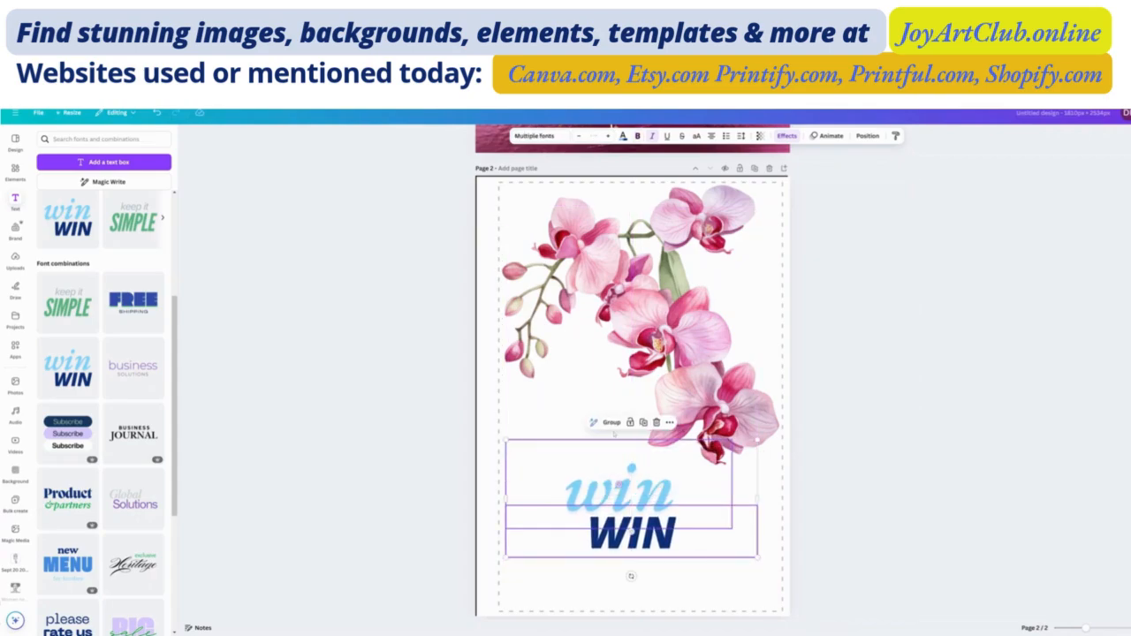
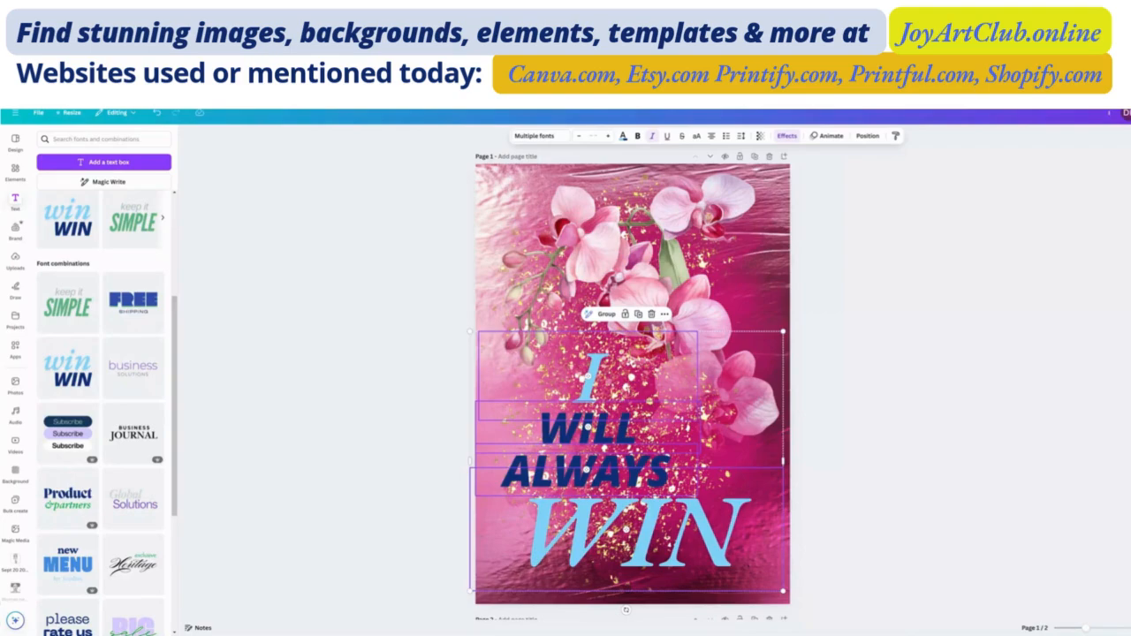
- Try sage green and white as the text color of the word "I" on page 1
{"action": "left_click", "coordinate": [861, 471]}
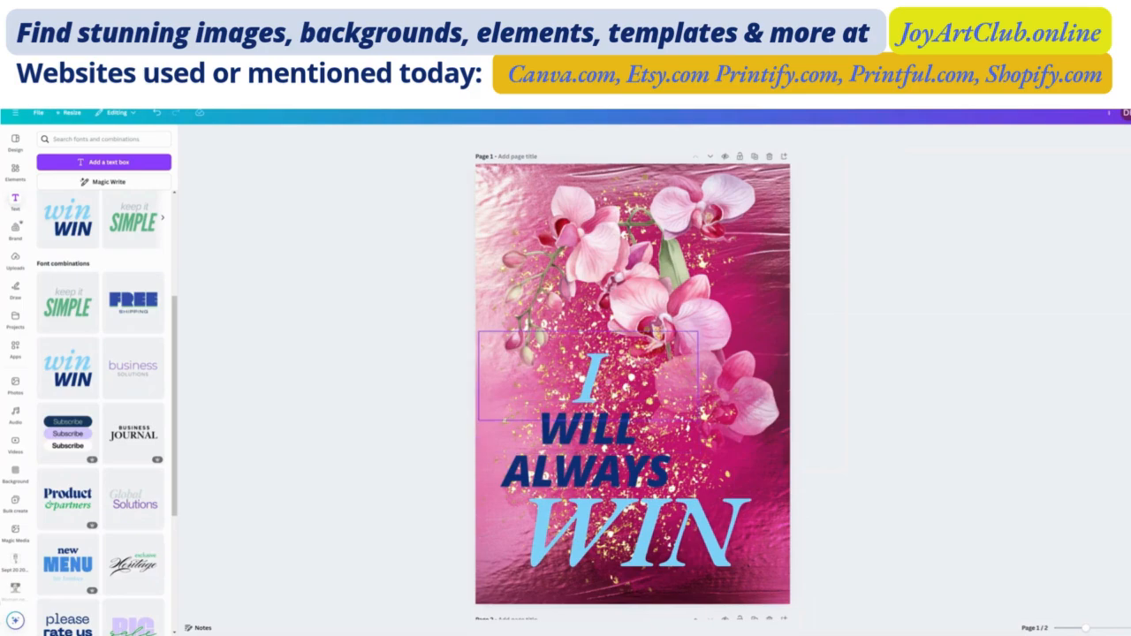
{"action": "left_click", "coordinate": [589, 380]}
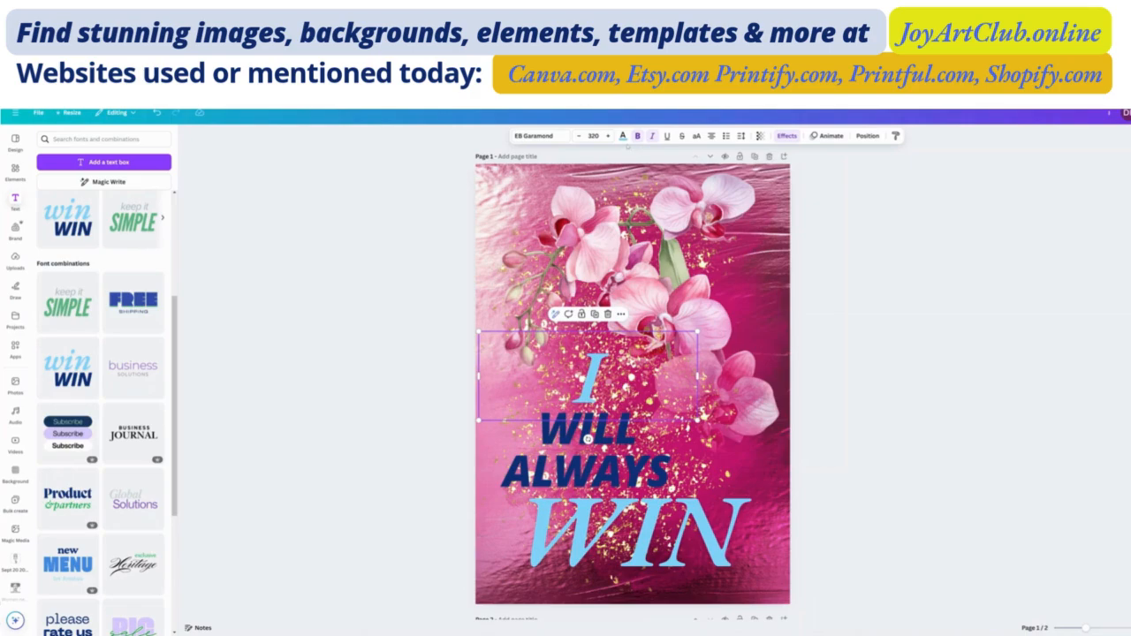
{"action": "left_click", "coordinate": [622, 135]}
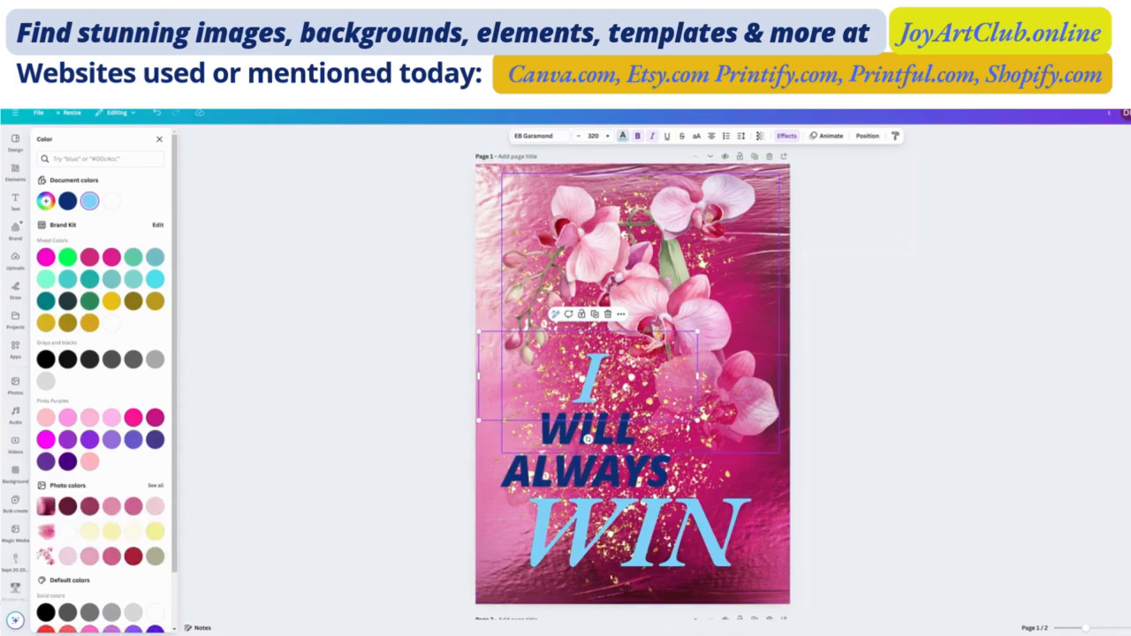
{"action": "left_click", "coordinate": [156, 555]}
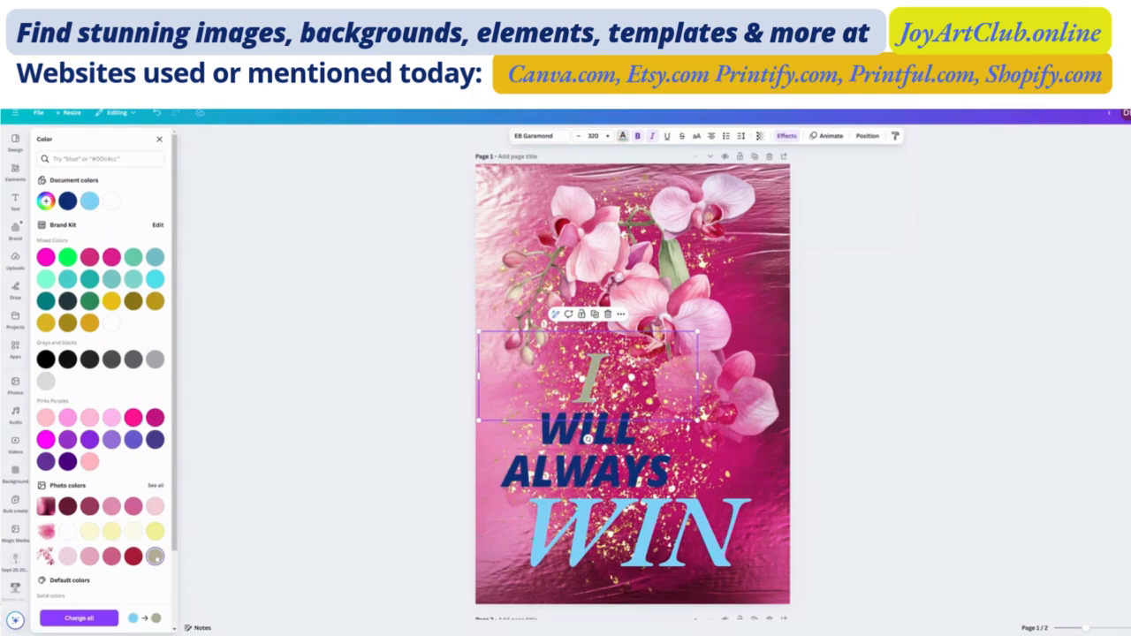
{"action": "scroll", "coordinate": [133, 544], "scroll_direction": "down", "scroll_amount": 2}
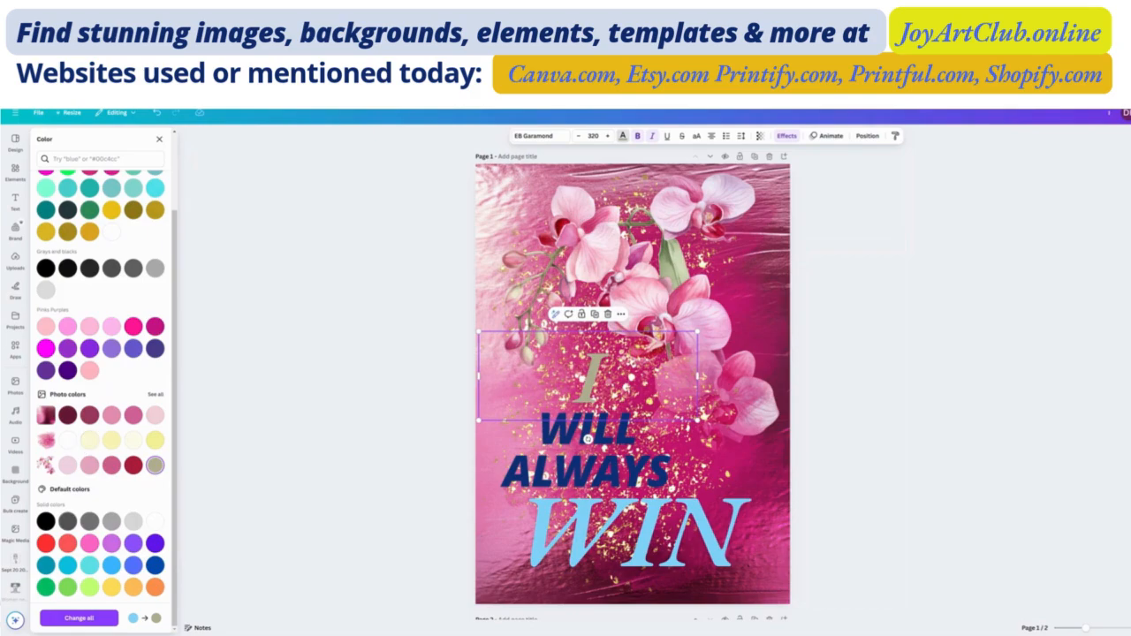
{"action": "key", "text": "ctrl+z"}
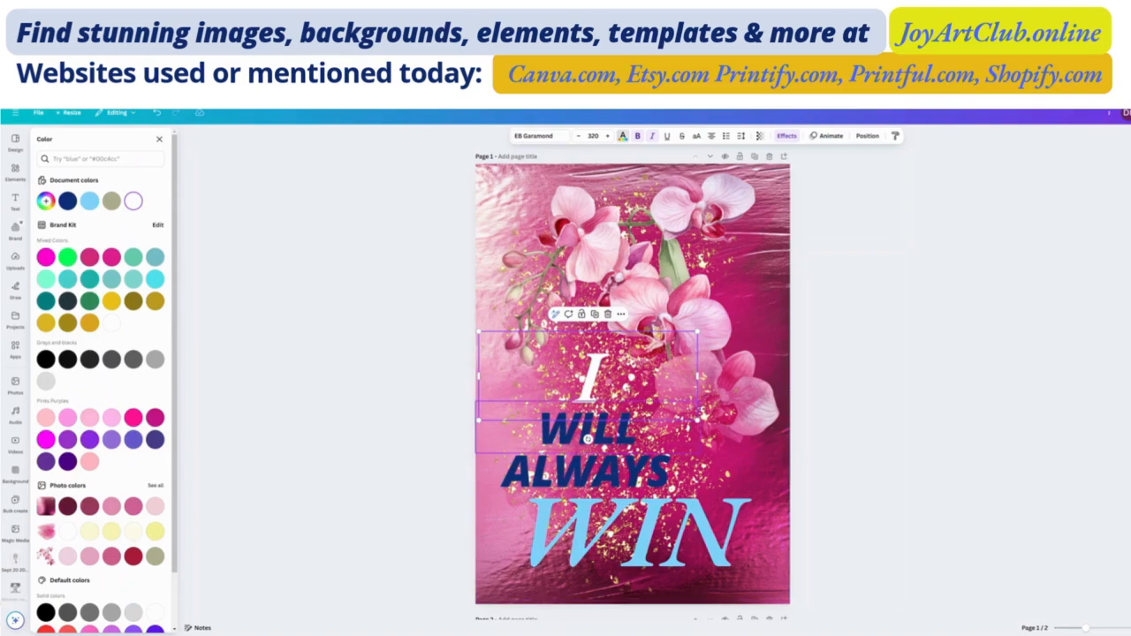
- Recolor the words "WILL" and "I" pale cream using the photo colors, after trying white, pink and magenta on "WILL"
{"action": "left_click", "coordinate": [587, 439]}
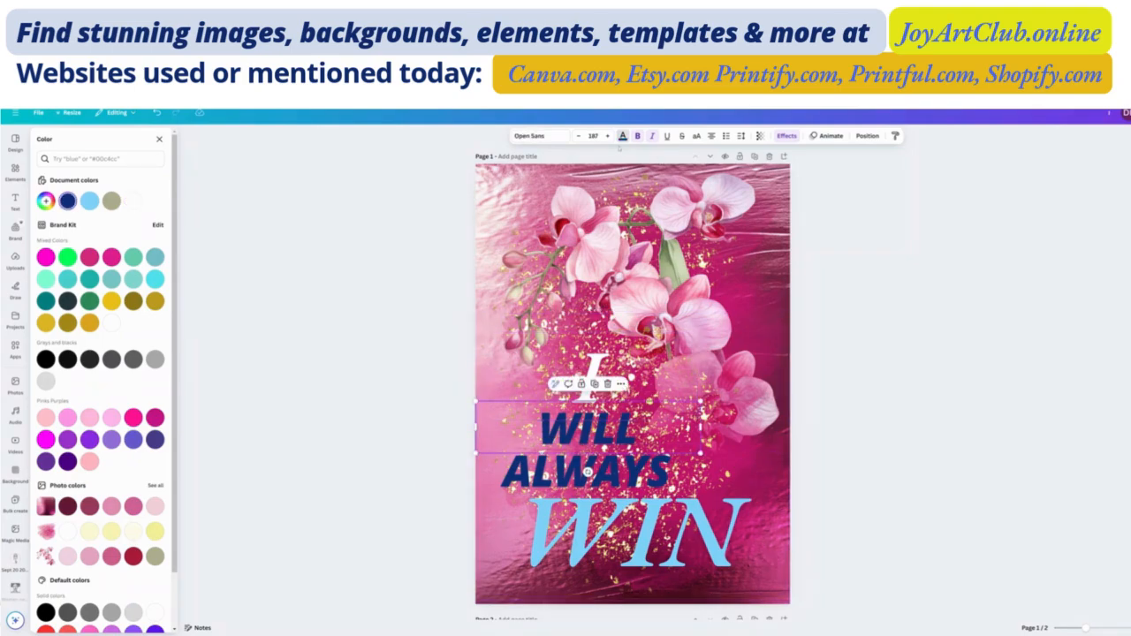
{"action": "left_click", "coordinate": [622, 136]}
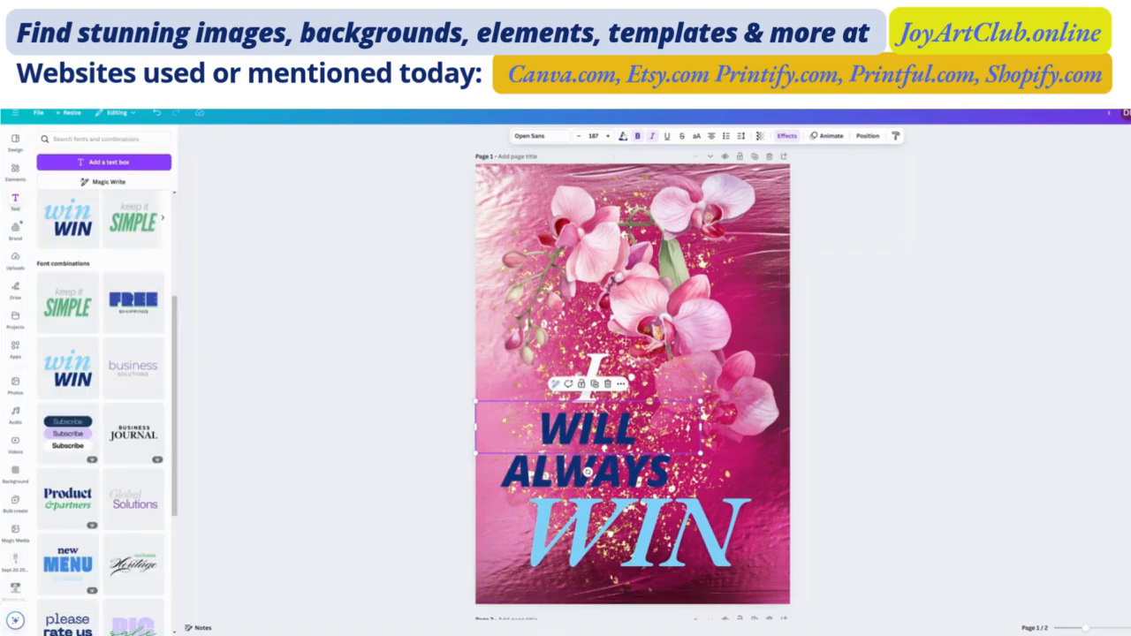
{"action": "left_click", "coordinate": [622, 137]}
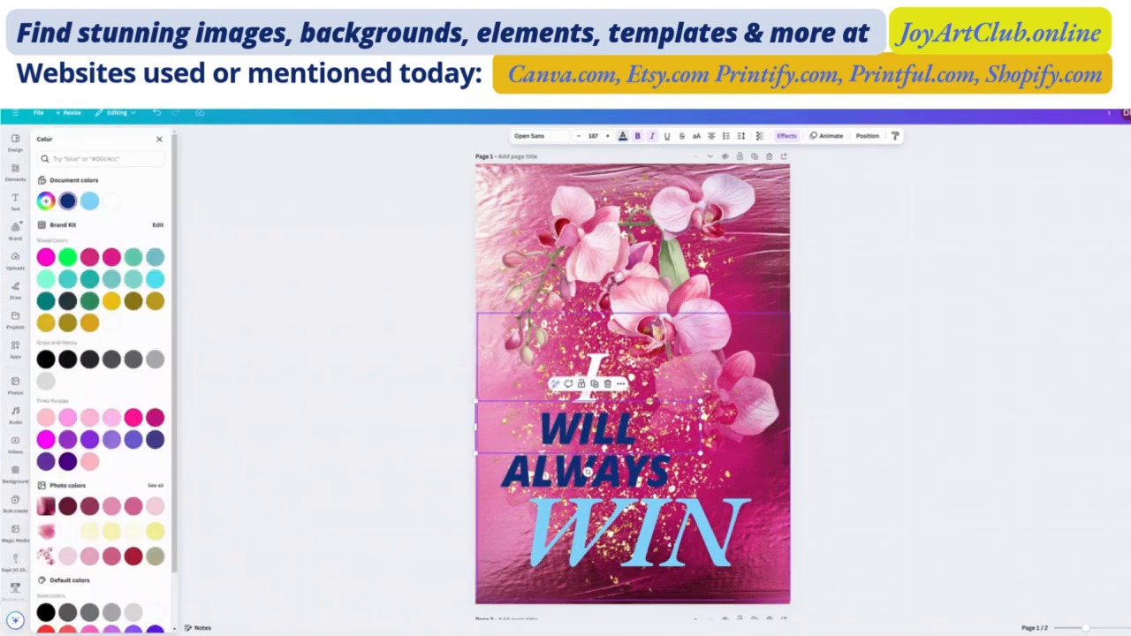
{"action": "left_click", "coordinate": [111, 323]}
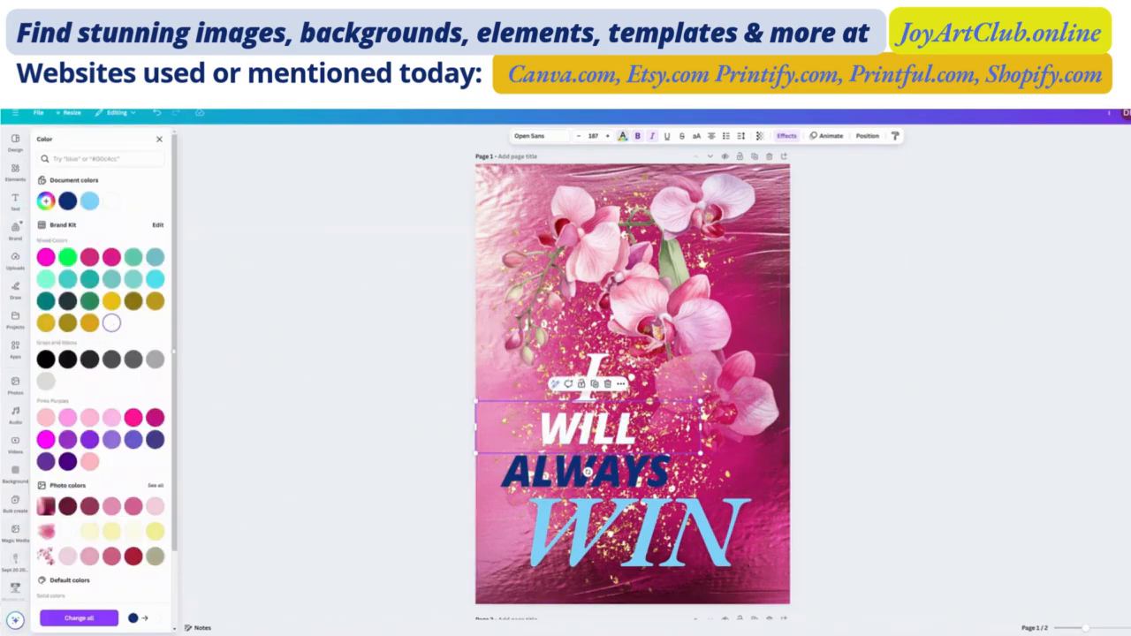
{"action": "left_click", "coordinate": [132, 417]}
{"action": "left_click", "coordinate": [155, 417]}
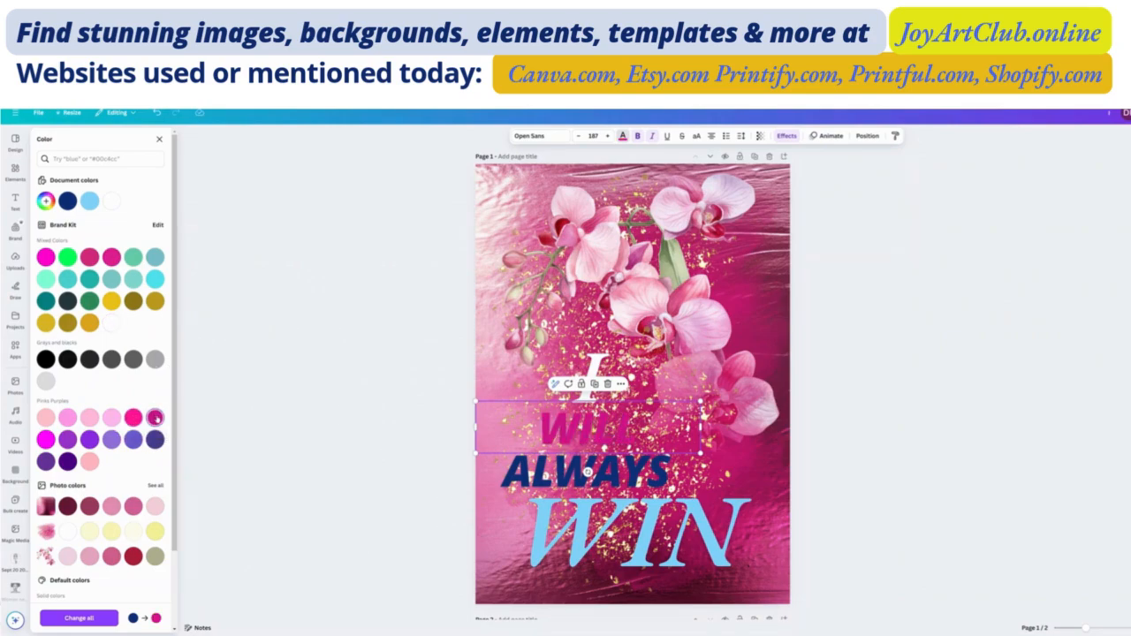
{"action": "left_click", "coordinate": [45, 440]}
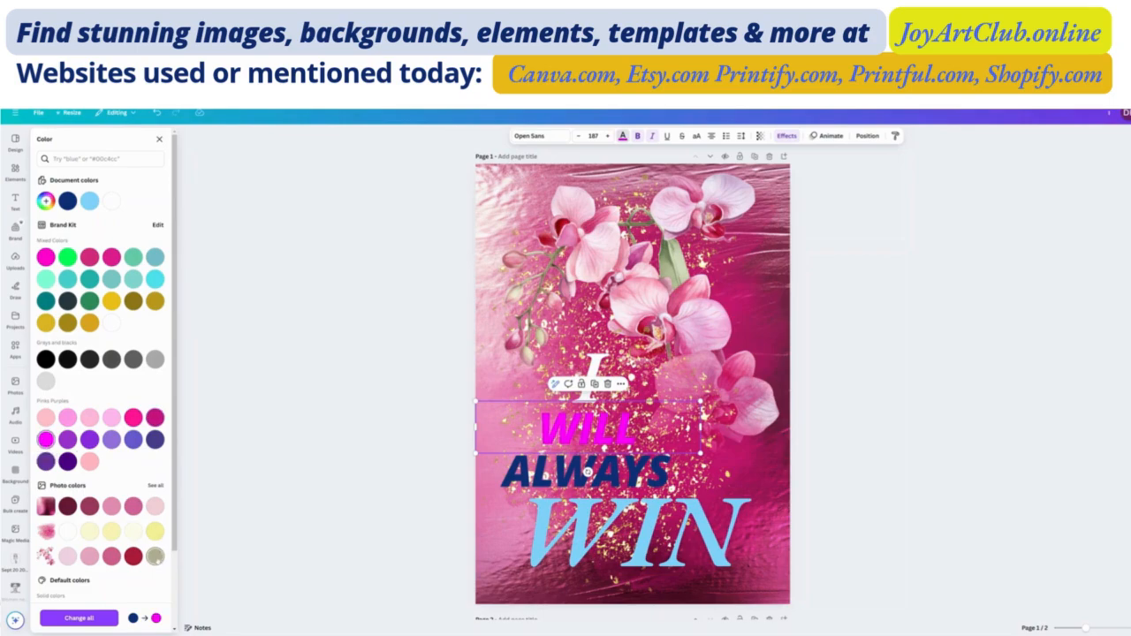
{"action": "left_click", "coordinate": [155, 531]}
{"action": "left_click", "coordinate": [133, 531]}
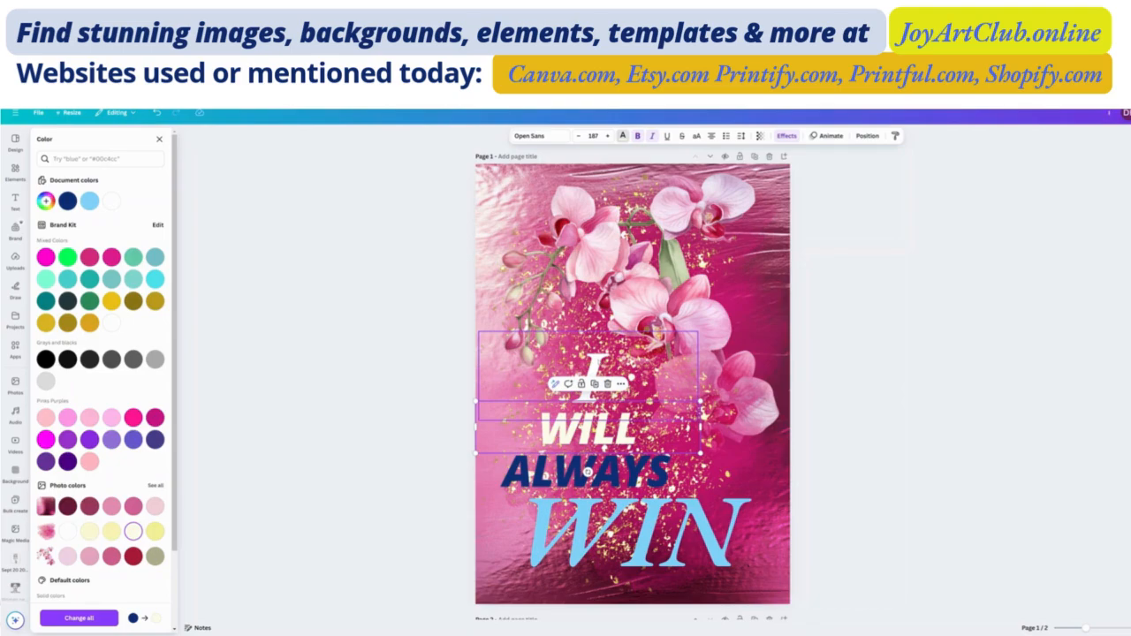
{"action": "left_click", "coordinate": [590, 375]}
{"action": "left_click", "coordinate": [133, 531]}
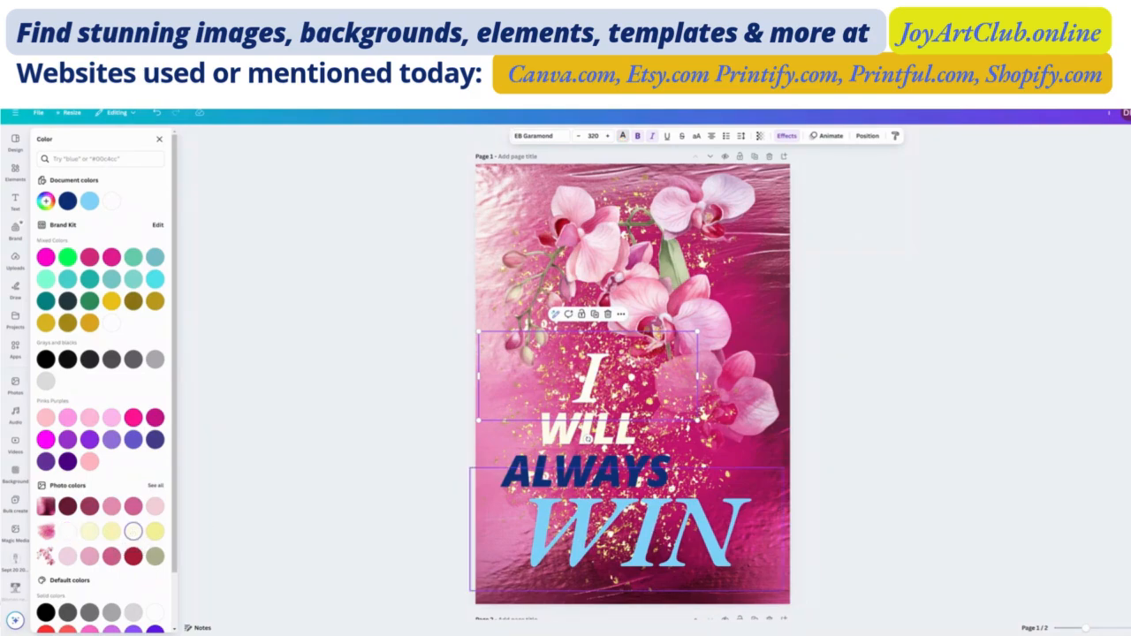
- Color the word "WIN" crimson and apply the Outline text effect with a matching crimson outline
{"action": "left_click", "coordinate": [587, 447]}
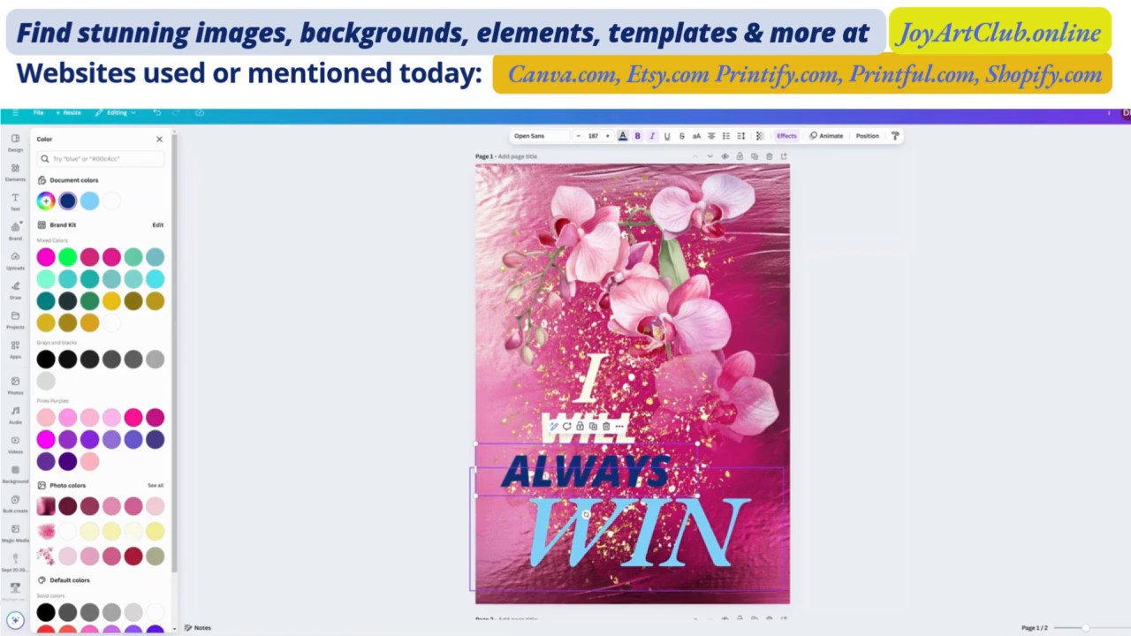
{"action": "left_click", "coordinate": [585, 513]}
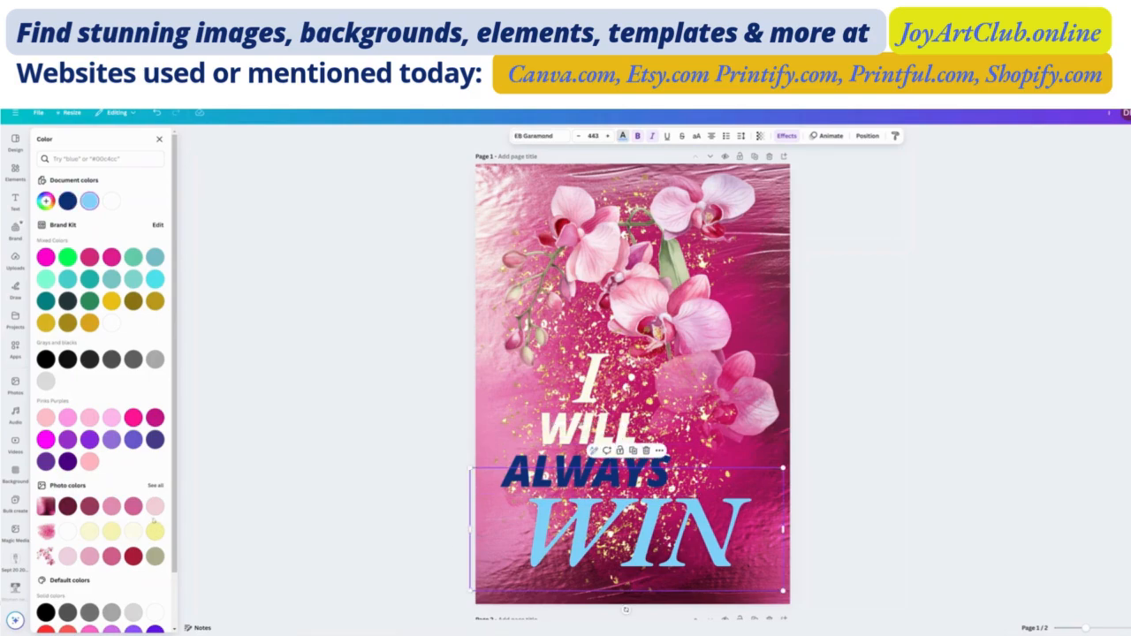
{"action": "left_click", "coordinate": [133, 556]}
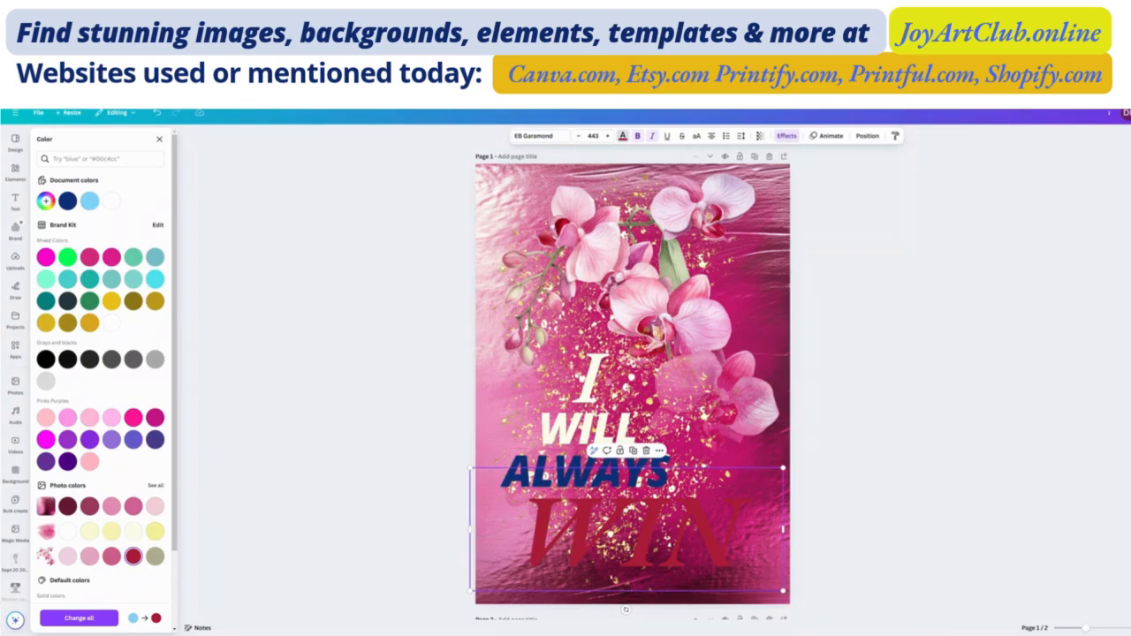
{"action": "left_click", "coordinate": [787, 136]}
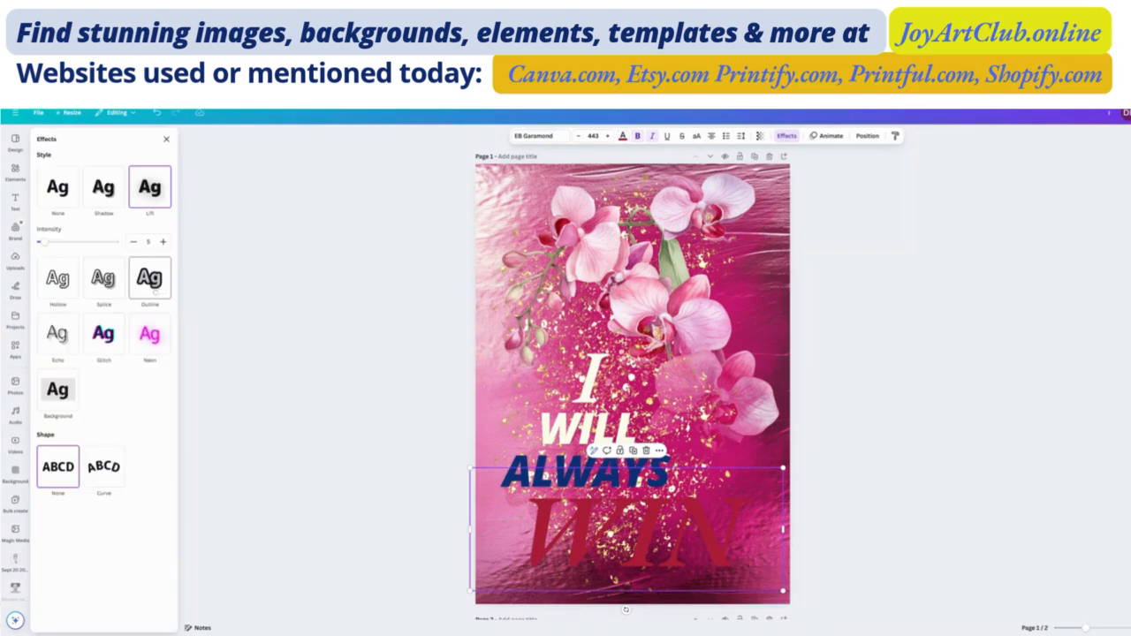
{"action": "left_click", "coordinate": [152, 285]}
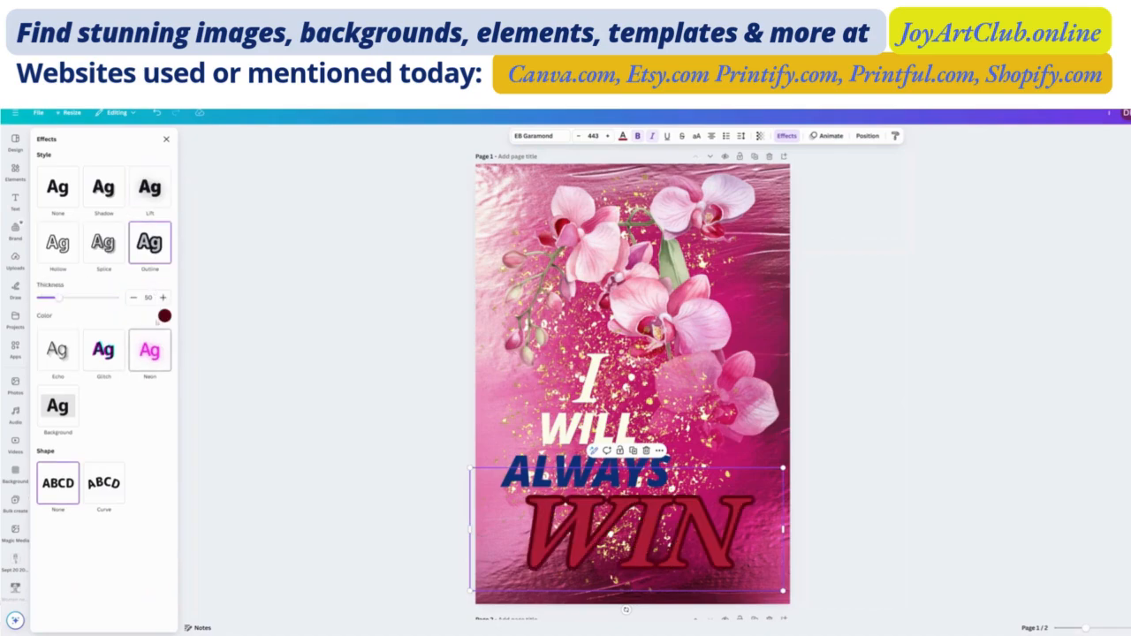
{"action": "left_click", "coordinate": [164, 315]}
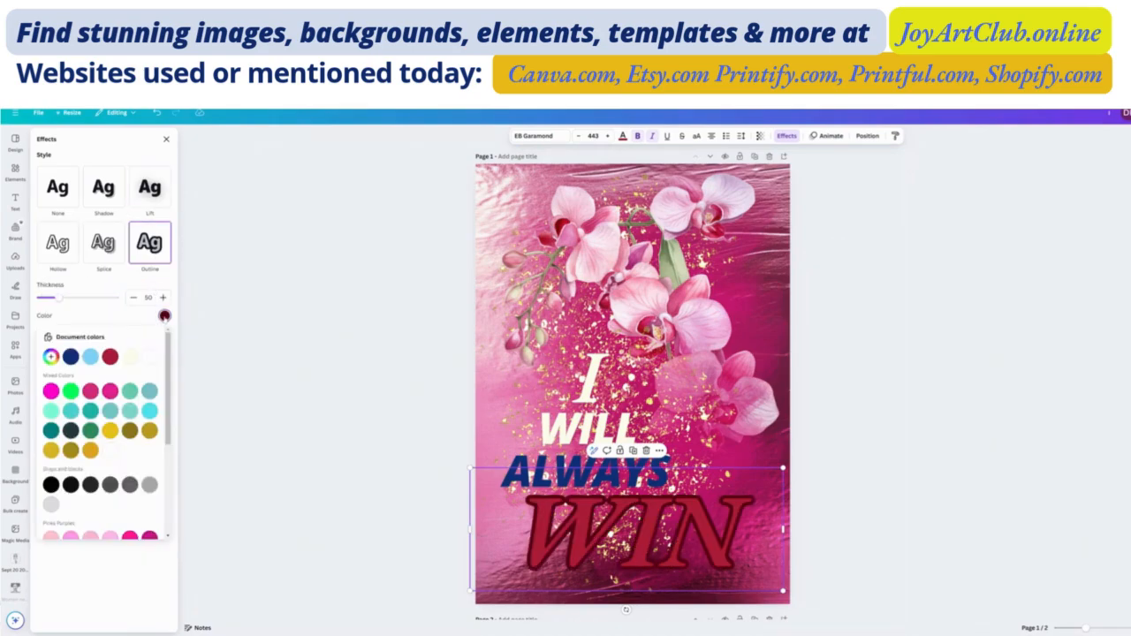
{"action": "left_click", "coordinate": [149, 356]}
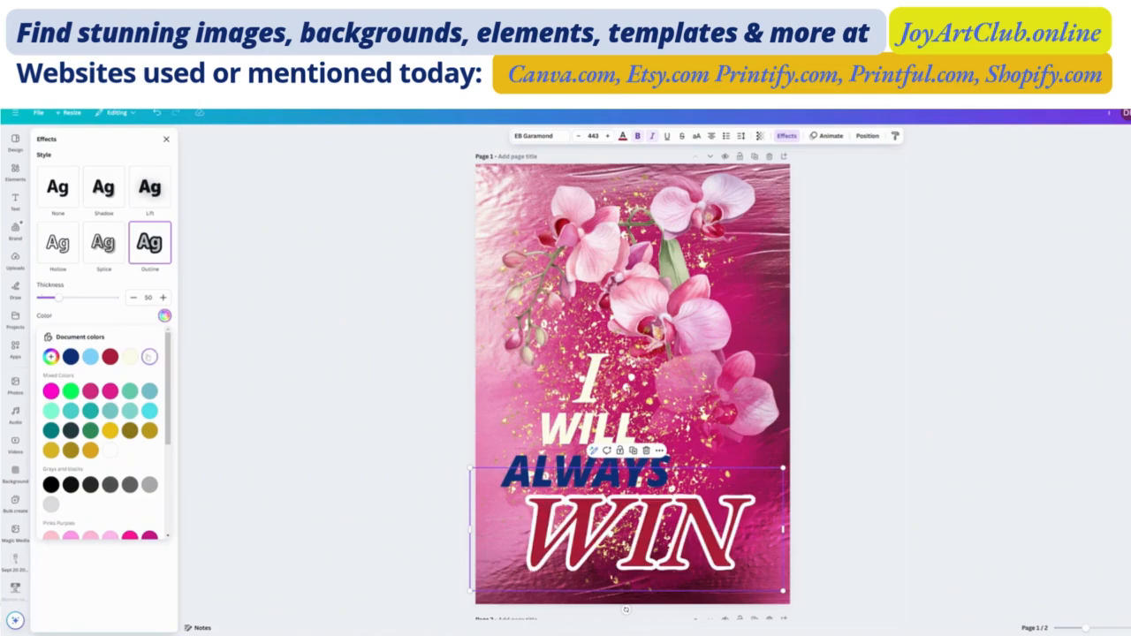
{"action": "left_click", "coordinate": [110, 356]}
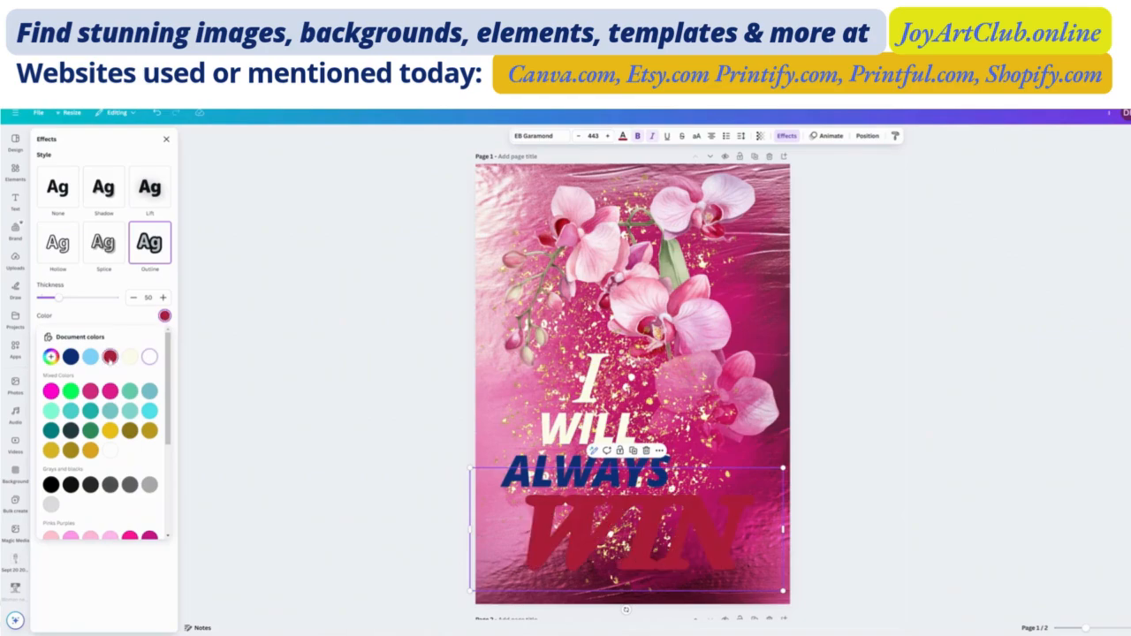
- Change the text color of "WIN" to white and its outline color to black
{"action": "left_click", "coordinate": [622, 136]}
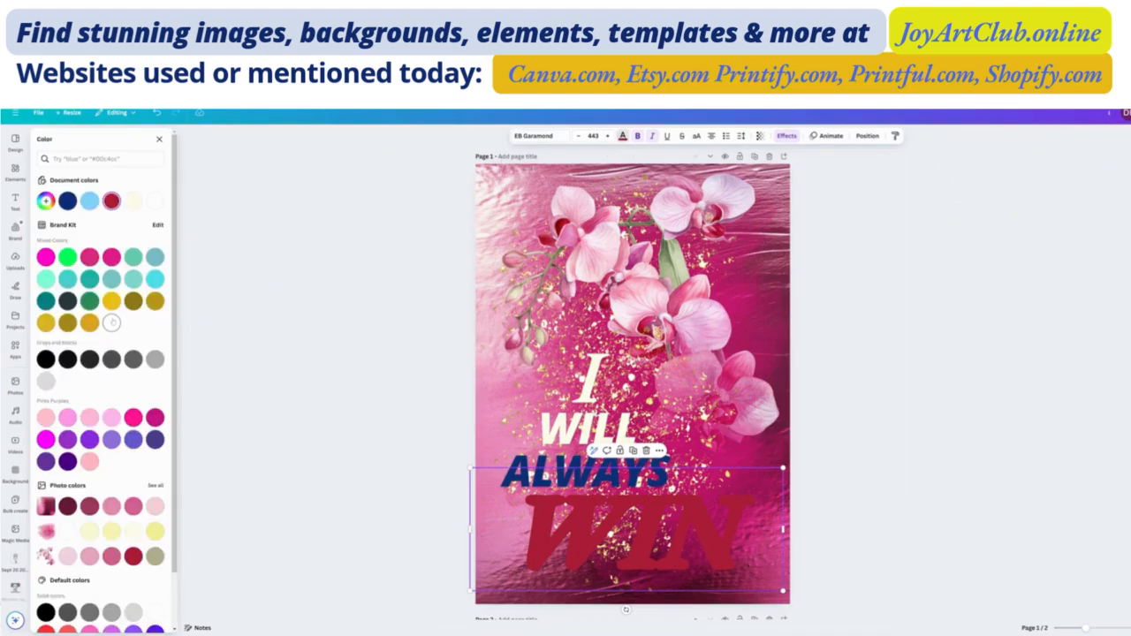
{"action": "left_click", "coordinate": [111, 322]}
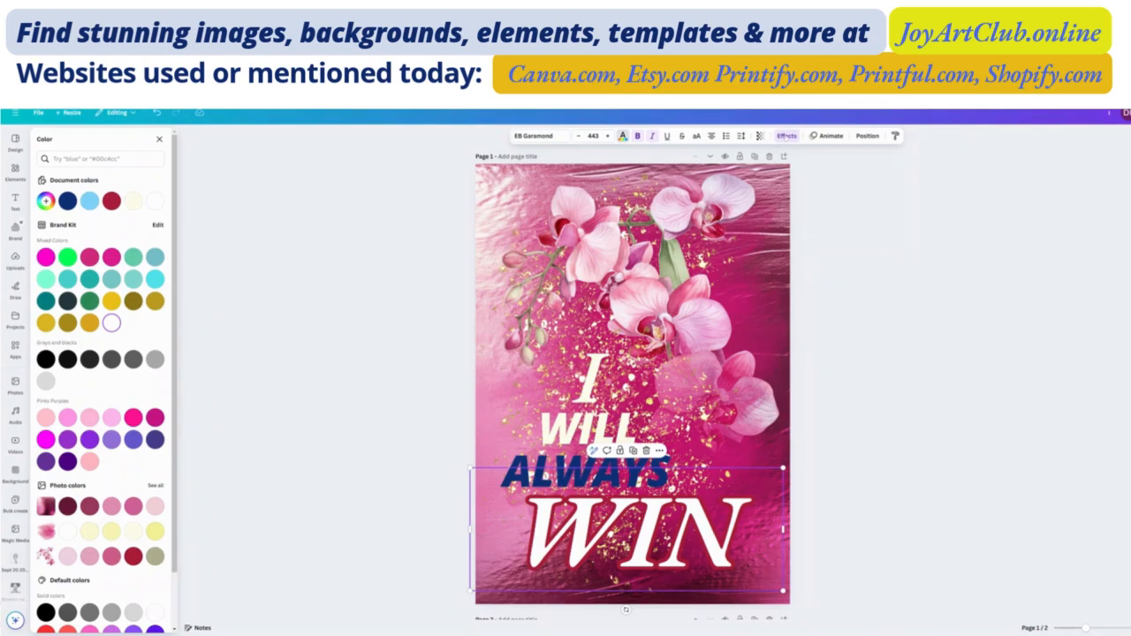
{"action": "left_click", "coordinate": [785, 136]}
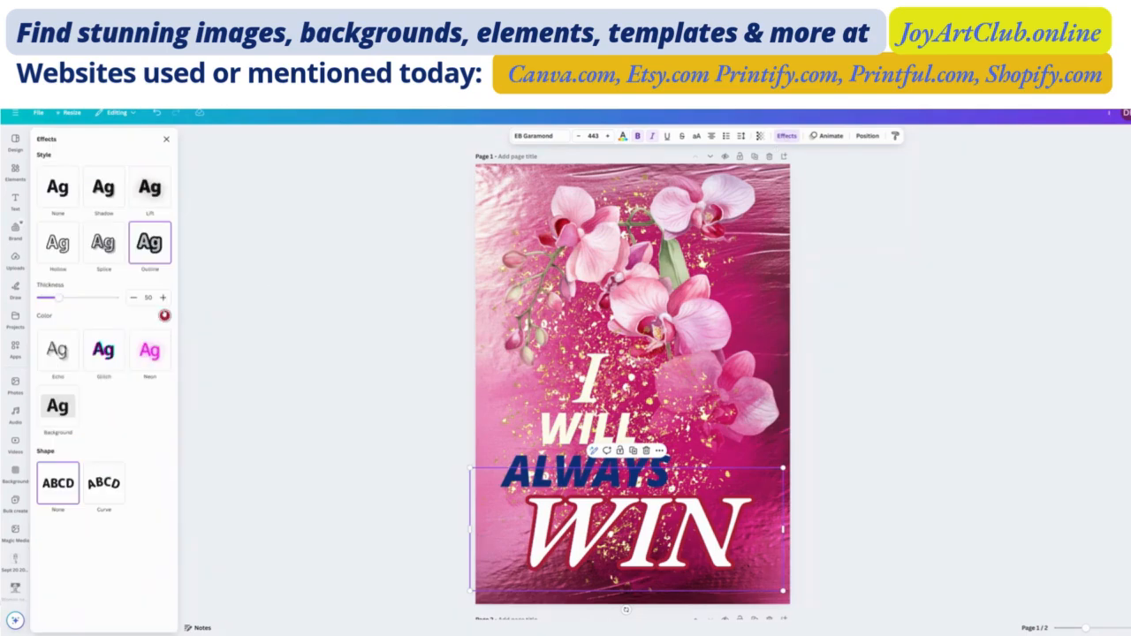
{"action": "left_click", "coordinate": [165, 315]}
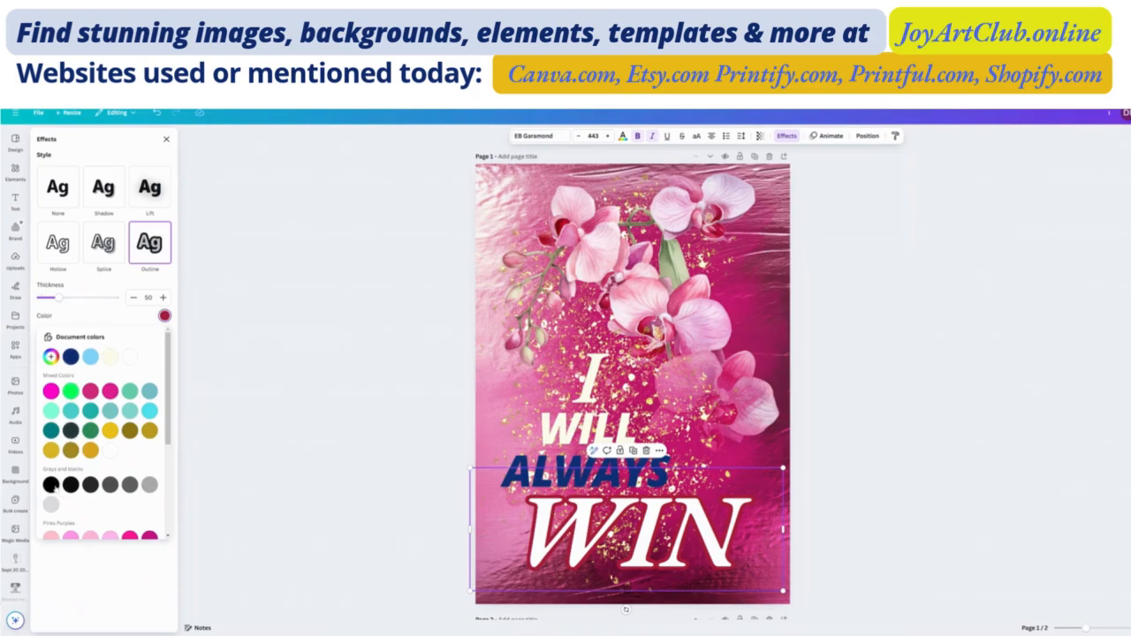
{"action": "left_click", "coordinate": [50, 484]}
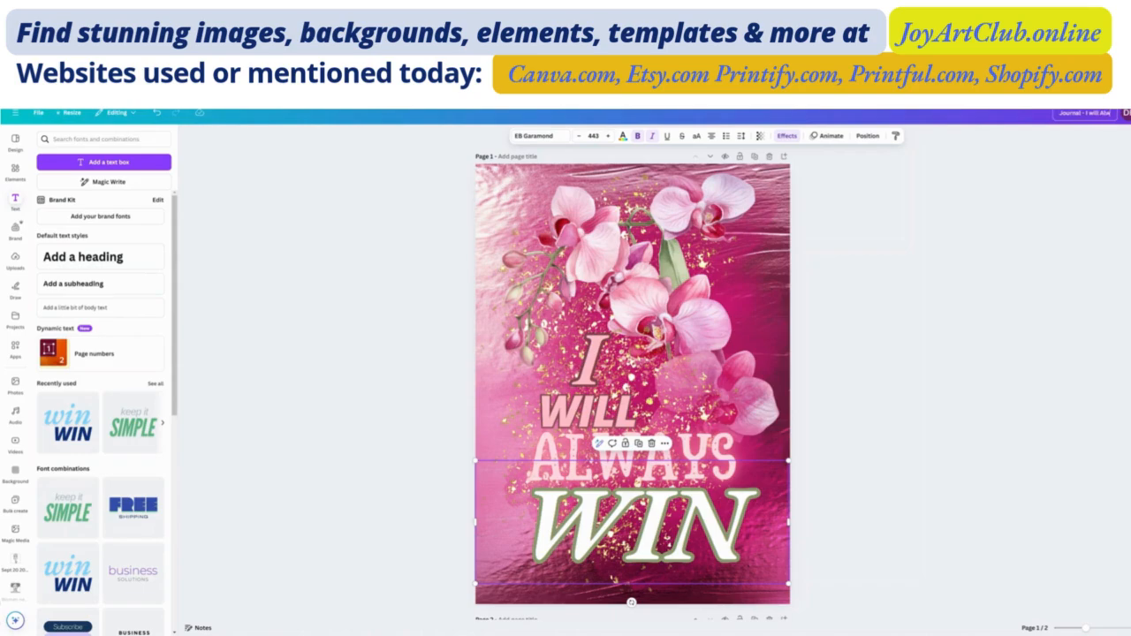
- Title the design "Journal - I will Always" and set its PNG download to the largest size
{"action": "key", "text": "Return"}
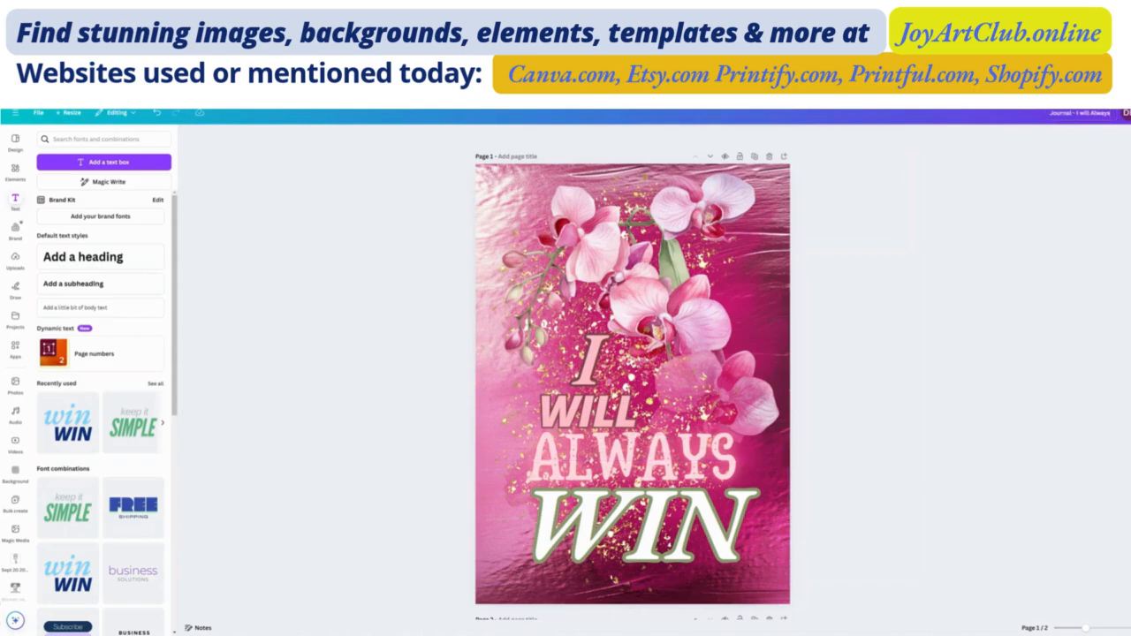
{"action": "left_click", "coordinate": [1127, 113]}
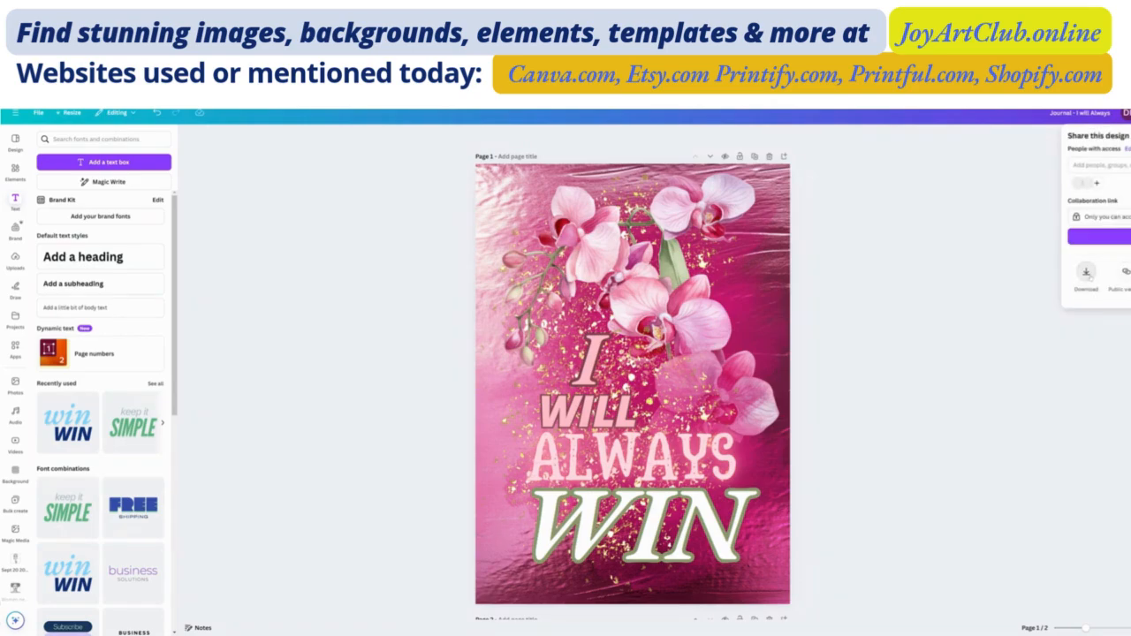
{"action": "left_click", "coordinate": [1086, 272]}
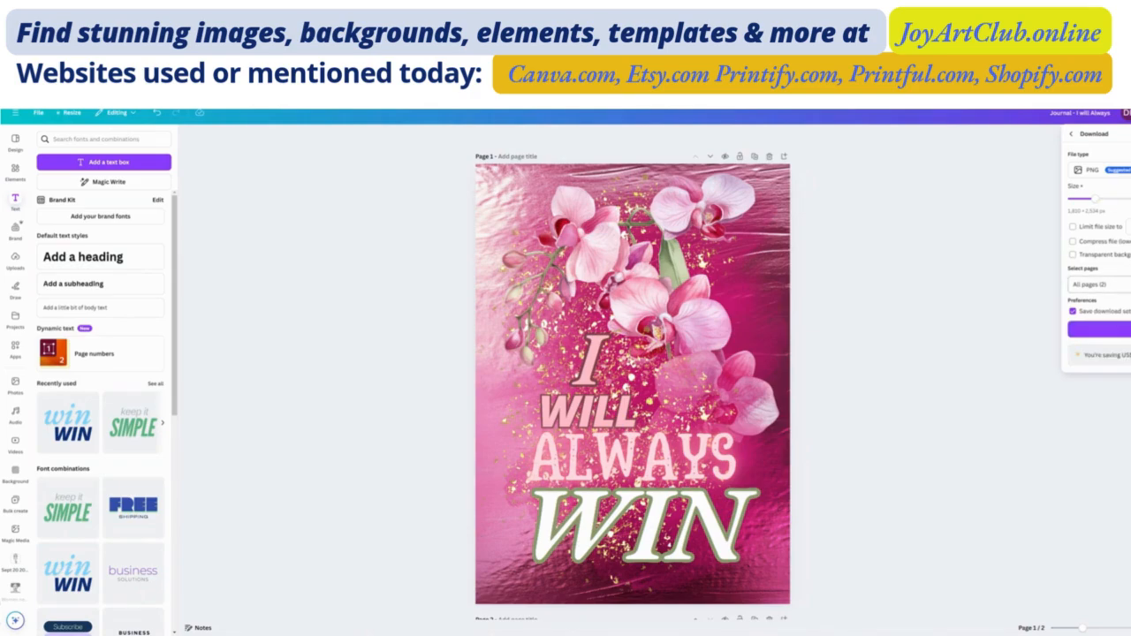
{"action": "left_click_drag", "start_coordinate": [1094, 199], "coordinate": [1130, 199]}
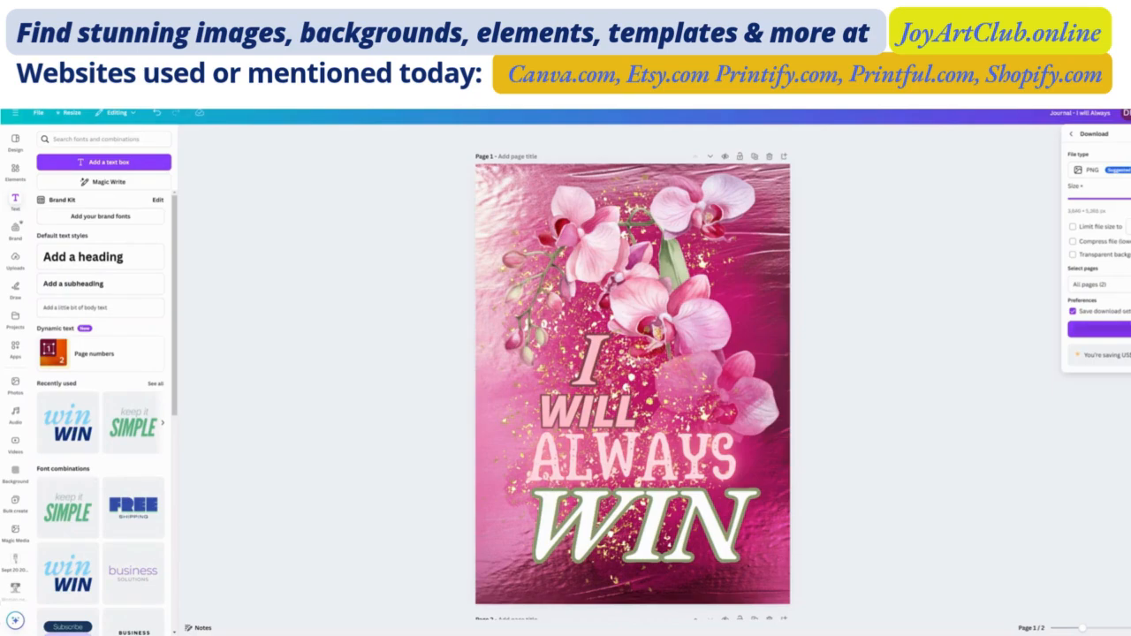
- Limit the download to Page 1 only and apply the page selection
{"action": "left_click", "coordinate": [1115, 284]}
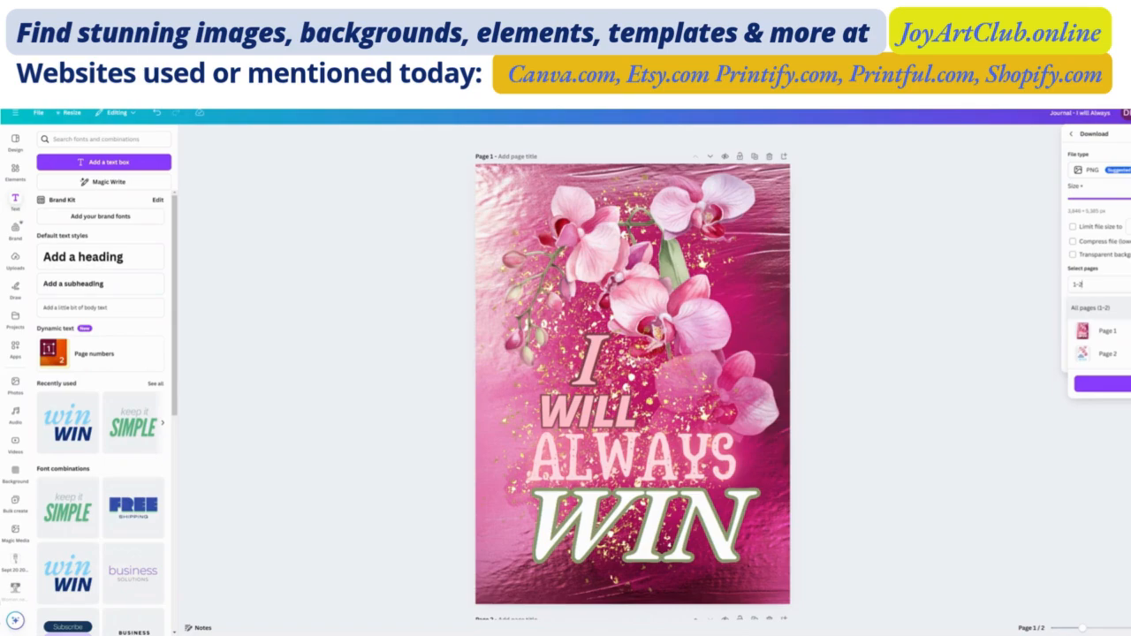
{"action": "key", "text": "BackSpace"}
{"action": "key", "text": "BackSpace"}
{"action": "key", "text": "BackSpace"}
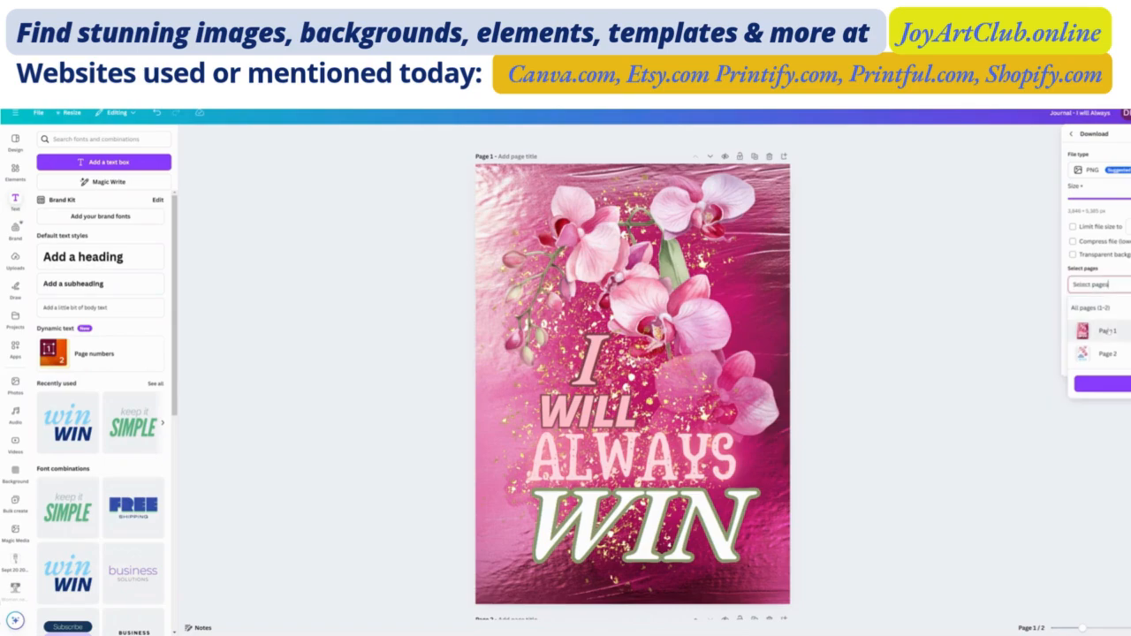
{"action": "left_click", "coordinate": [1106, 332]}
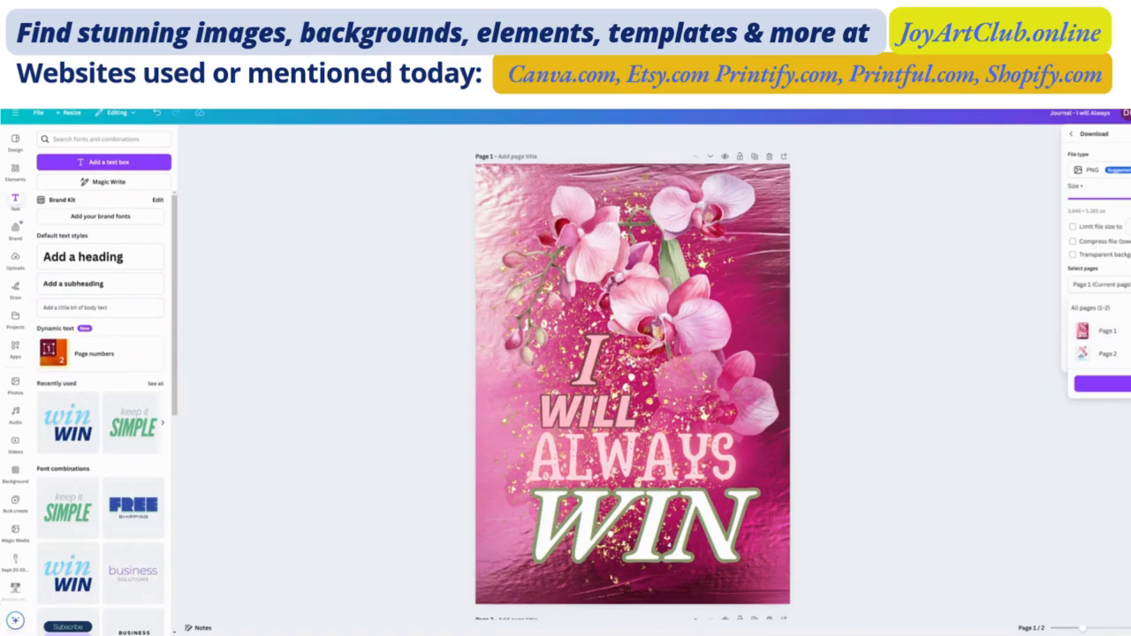
{"action": "left_click", "coordinate": [1120, 387]}
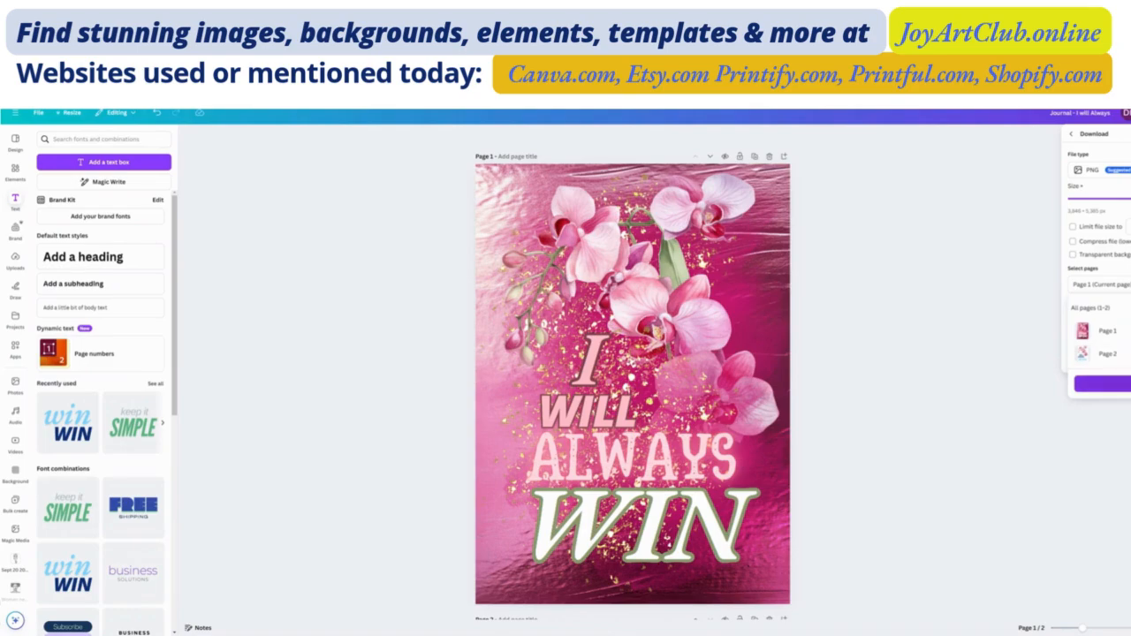
- Download Page 1 as a PNG, switch to Printify and upload it as the cover filling the Spiral Notebook - Ruled Line print area
{"action": "left_click", "coordinate": [1120, 385]}
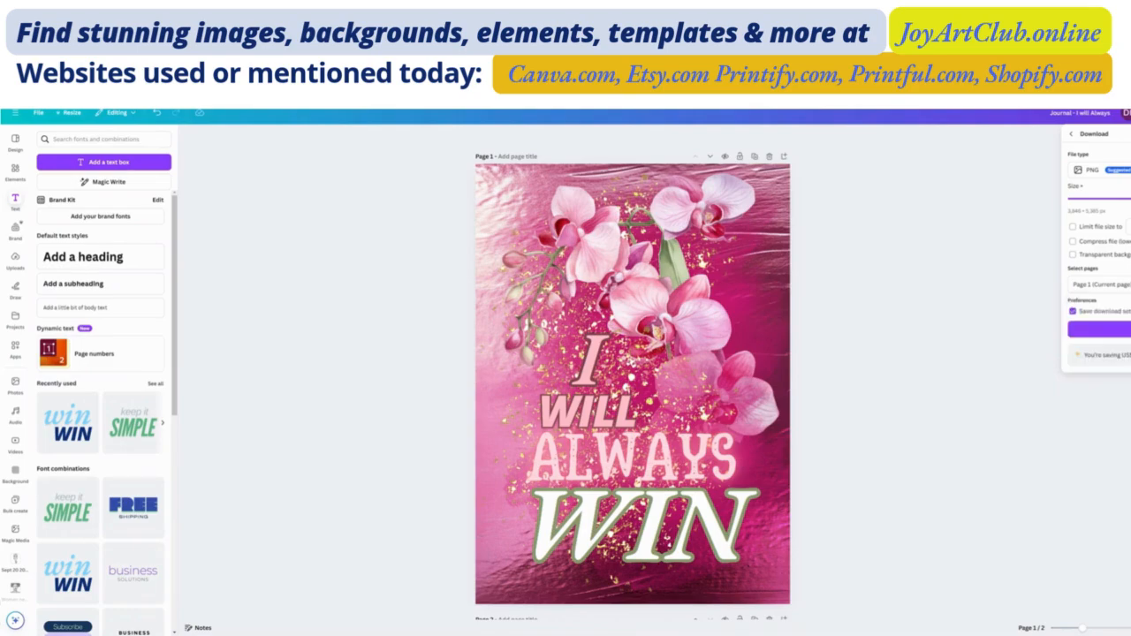
{"action": "left_click", "coordinate": [1120, 329]}
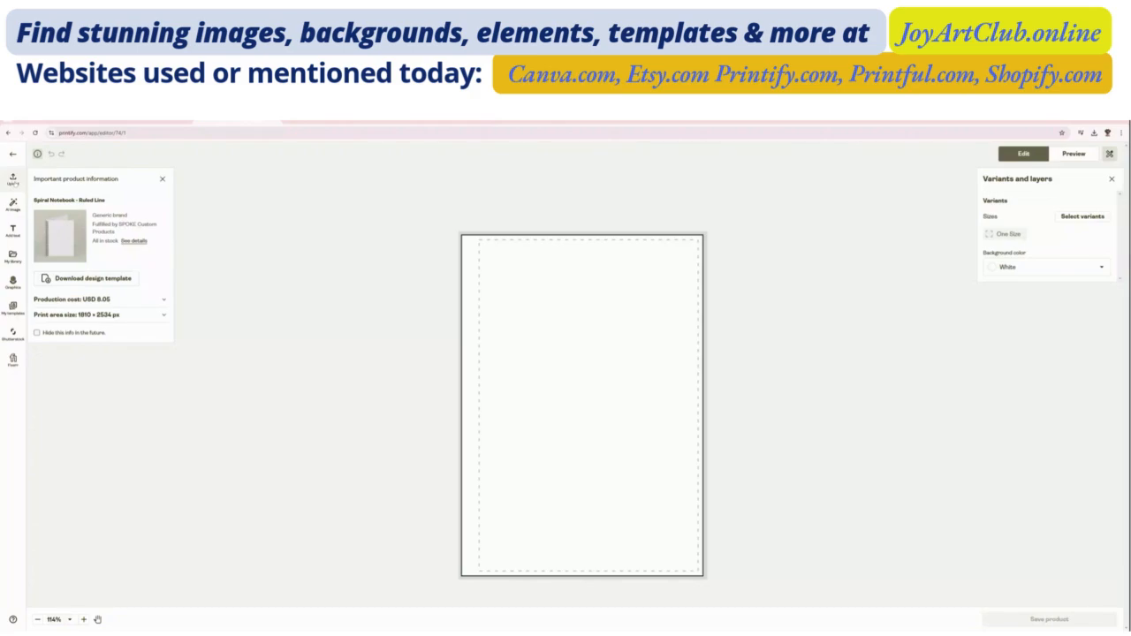
{"action": "left_click", "coordinate": [12, 178]}
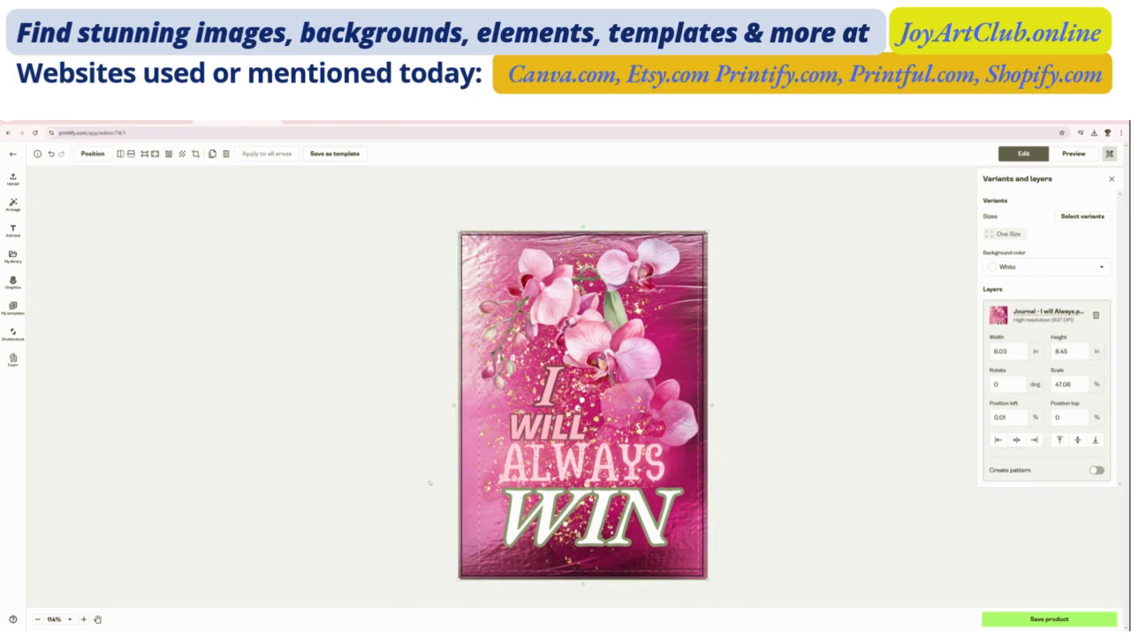
- Preview the notebook cover design in the Front, Opened, Perspective and Context mockup views
{"action": "left_click", "coordinate": [1074, 156]}
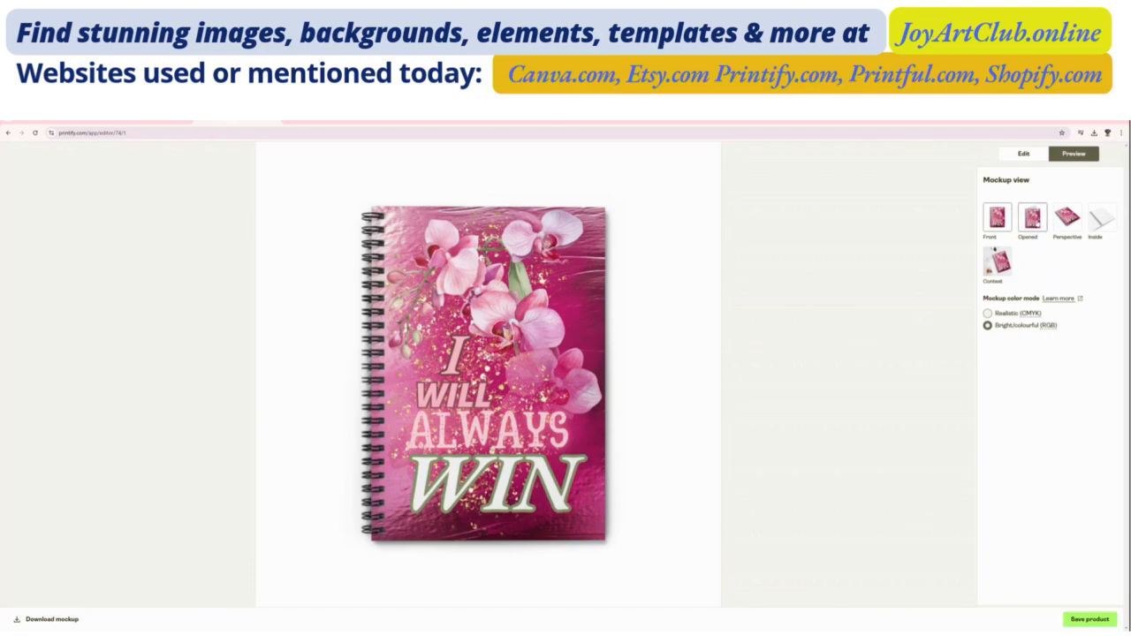
{"action": "left_click", "coordinate": [1032, 217]}
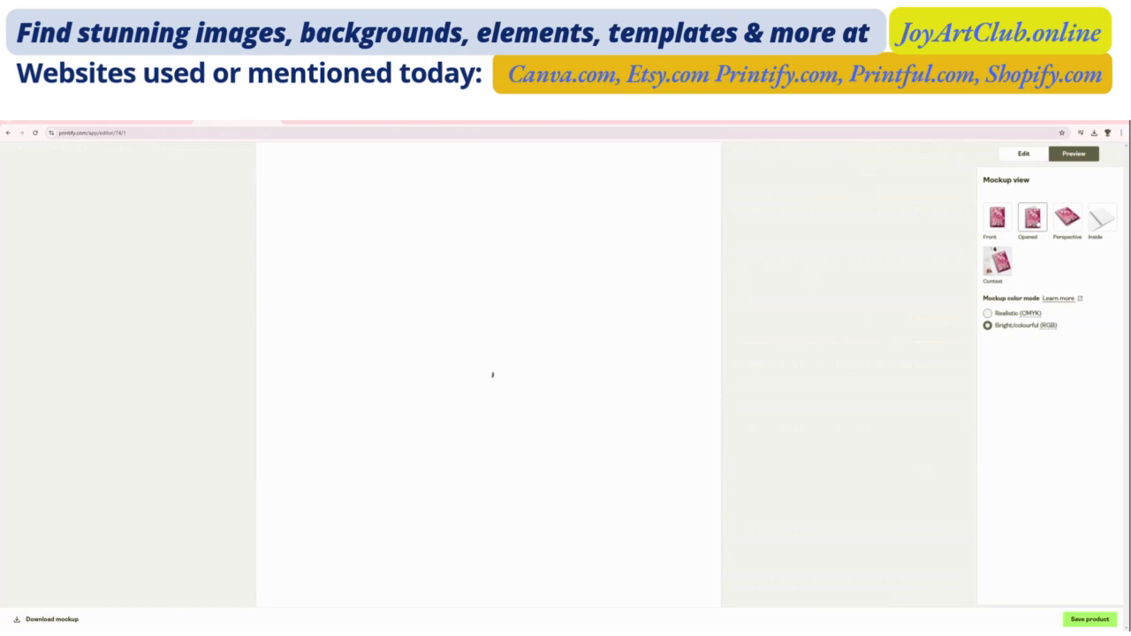
{"action": "left_click", "coordinate": [1066, 217]}
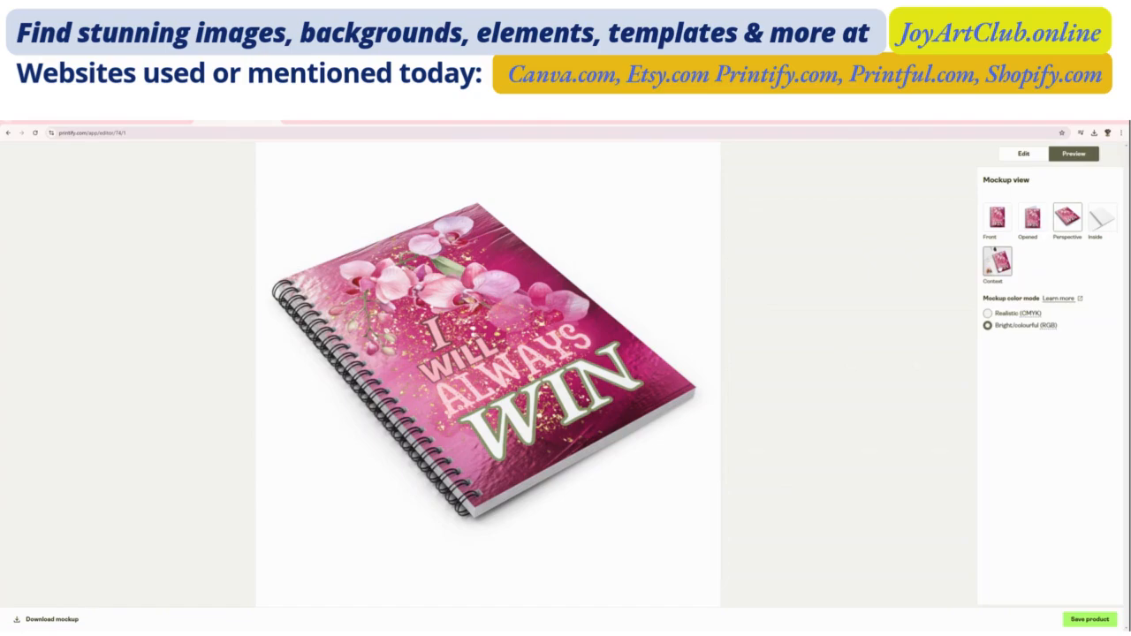
{"action": "left_click", "coordinate": [999, 268]}
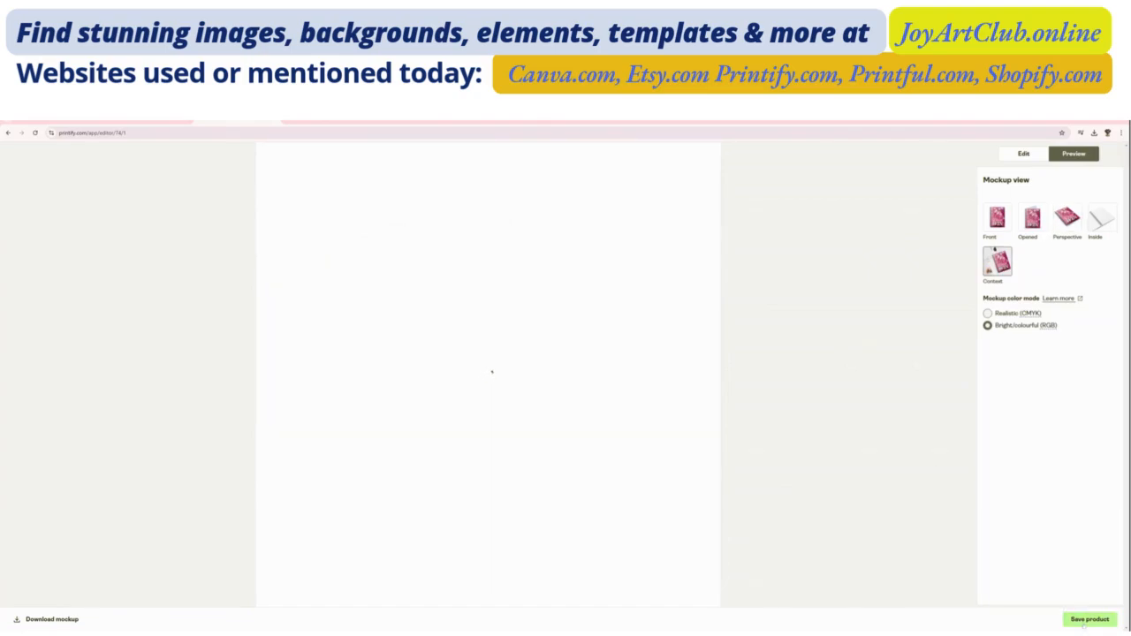